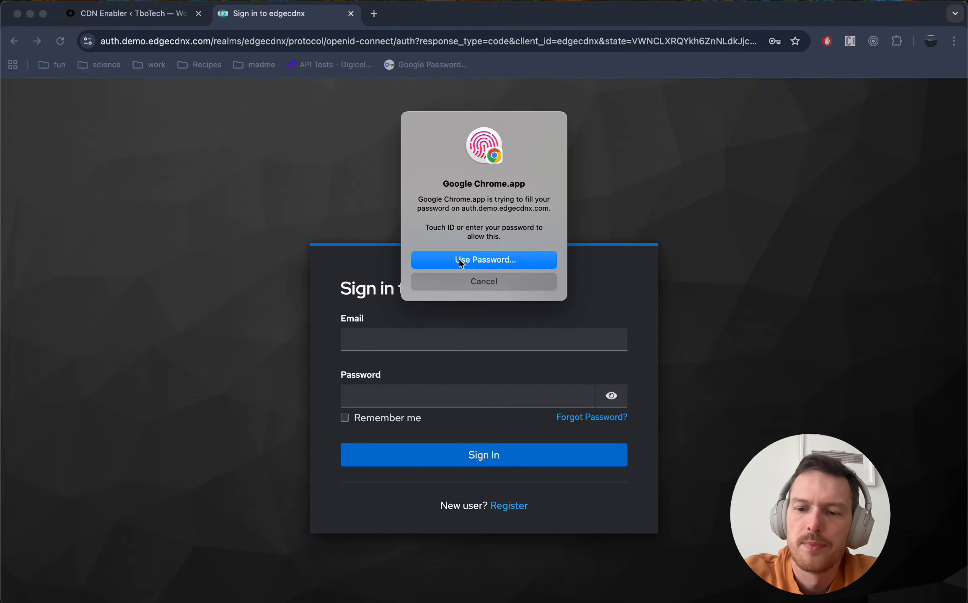
Step: Sign in to the portal with the saved credentials, open the projects list and preview the project creation form without submitting it
click(464, 464)
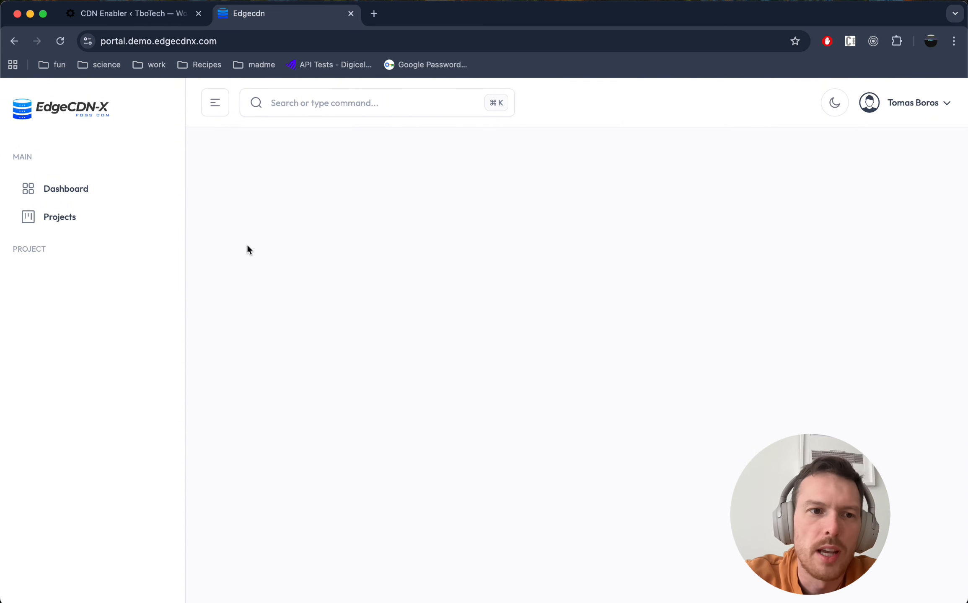
click(93, 222)
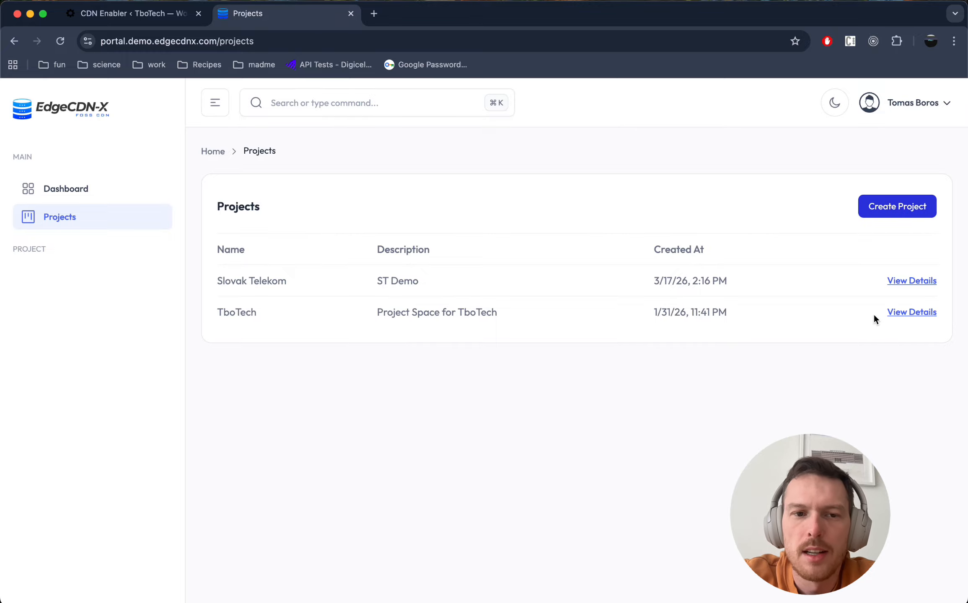
click(886, 209)
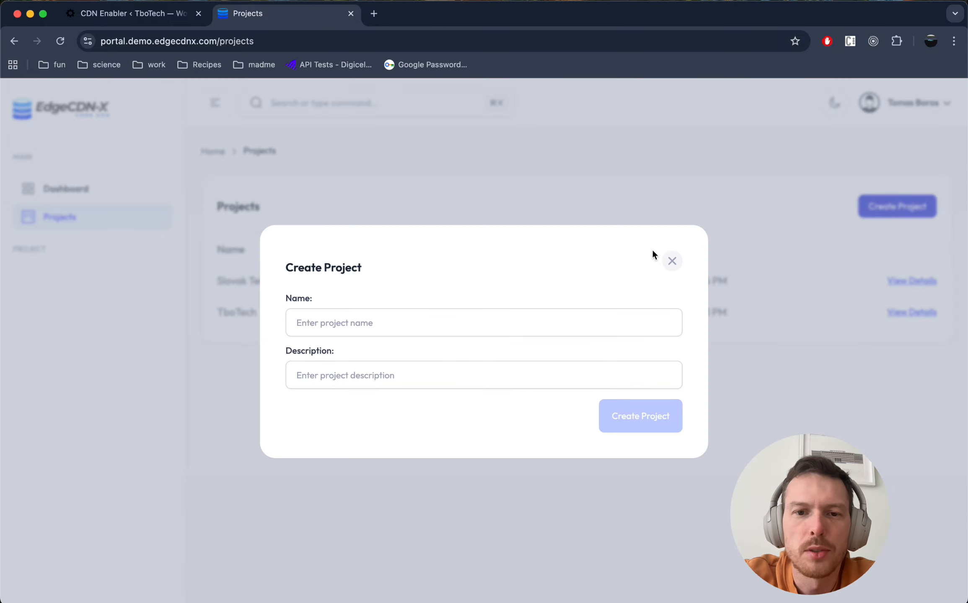
click(673, 262)
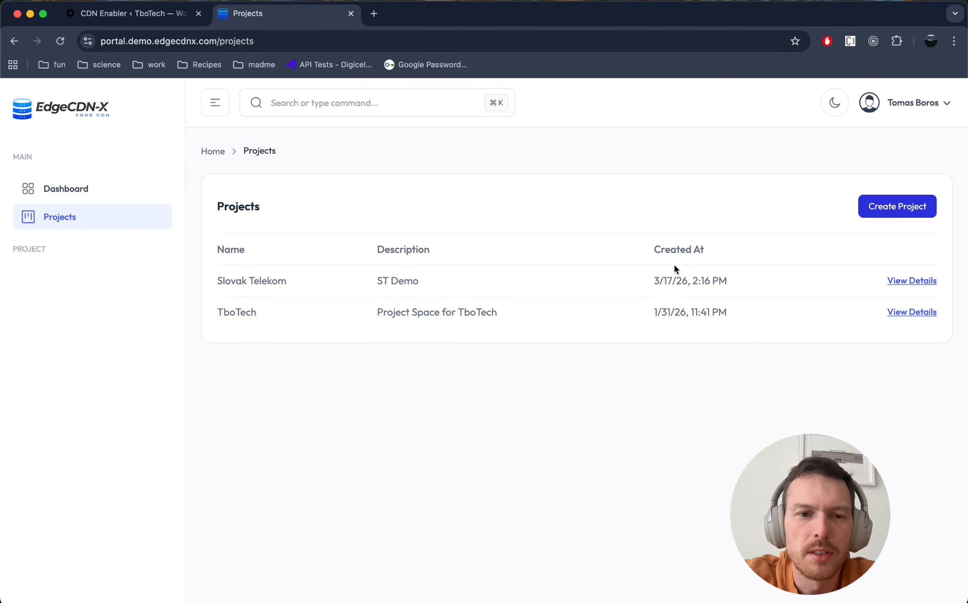
Step: Open the TboTech project's details and review its services, zones, members and roles
click(909, 313)
scroll(580, 382, down, 10)
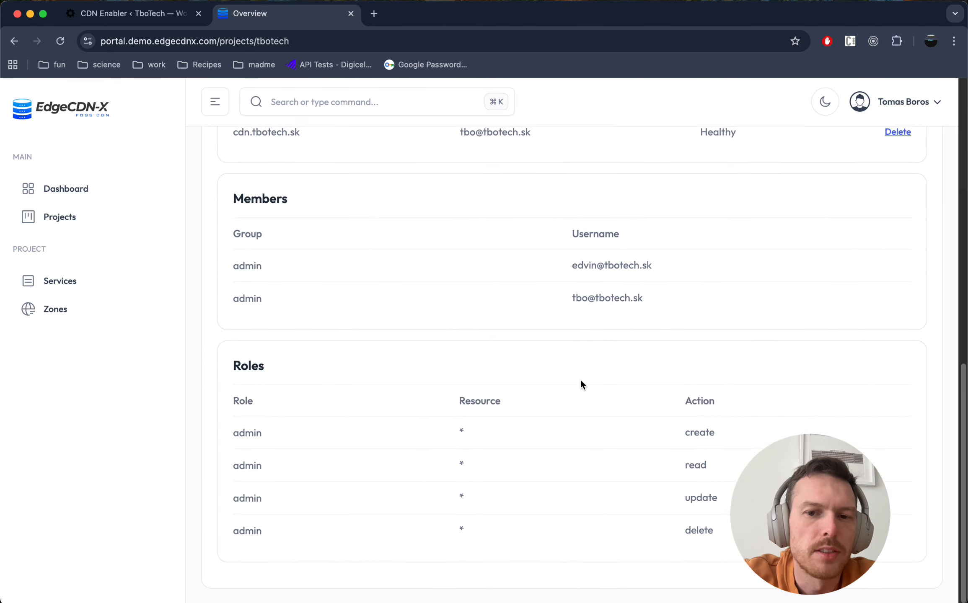
scroll(580, 382, up, 5)
scroll(580, 382, up, 5)
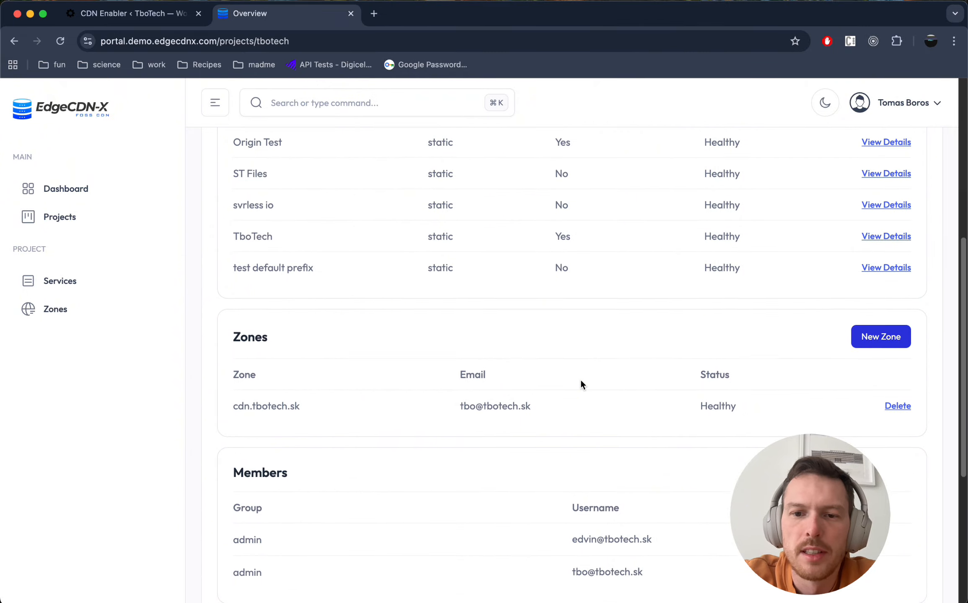
scroll(580, 380, down, 1)
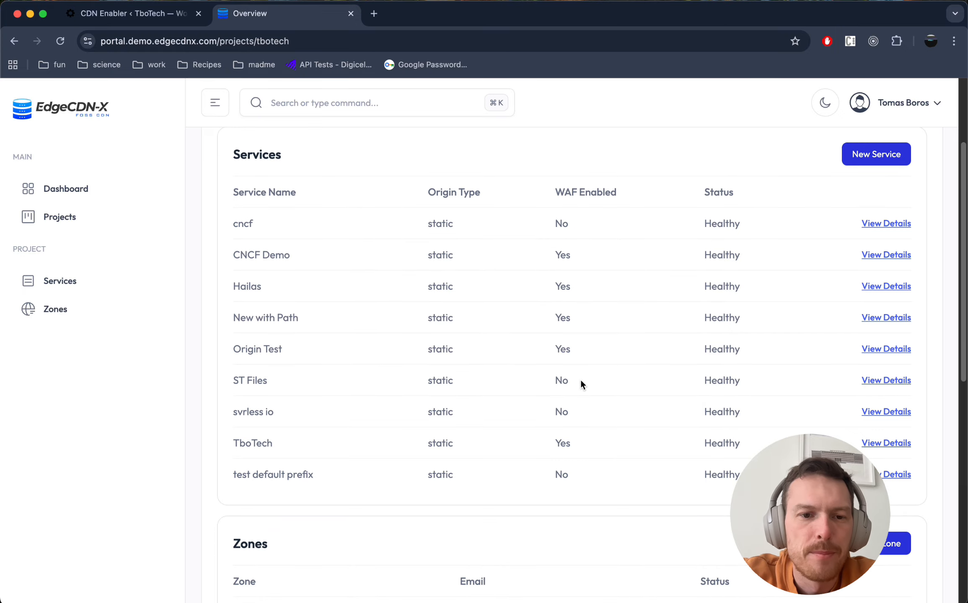
scroll(581, 382, down, 2)
scroll(580, 371, up, 2)
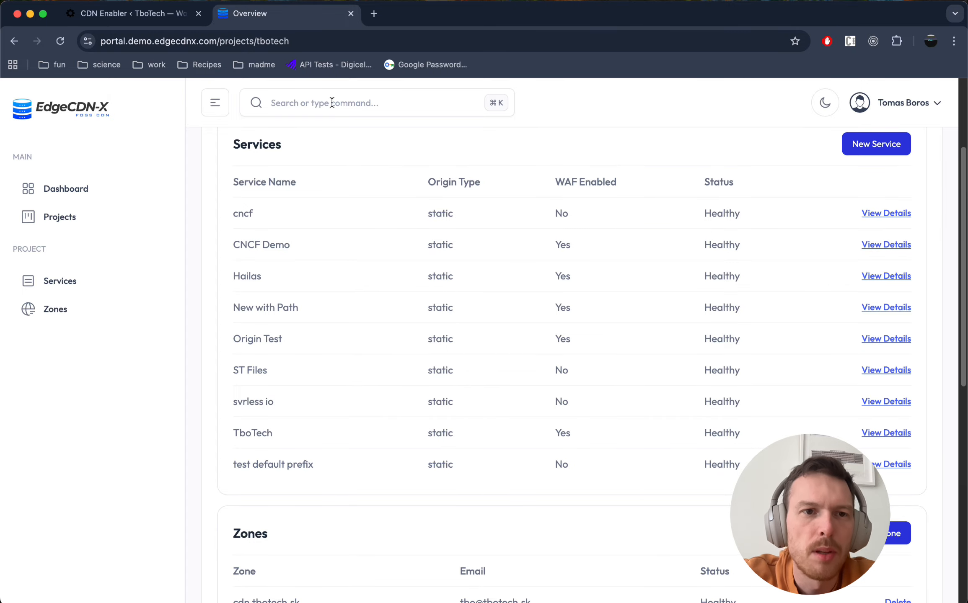
Step: Open tbotech.sk in a new tab, look through its home page and close that tab
key(super+t)
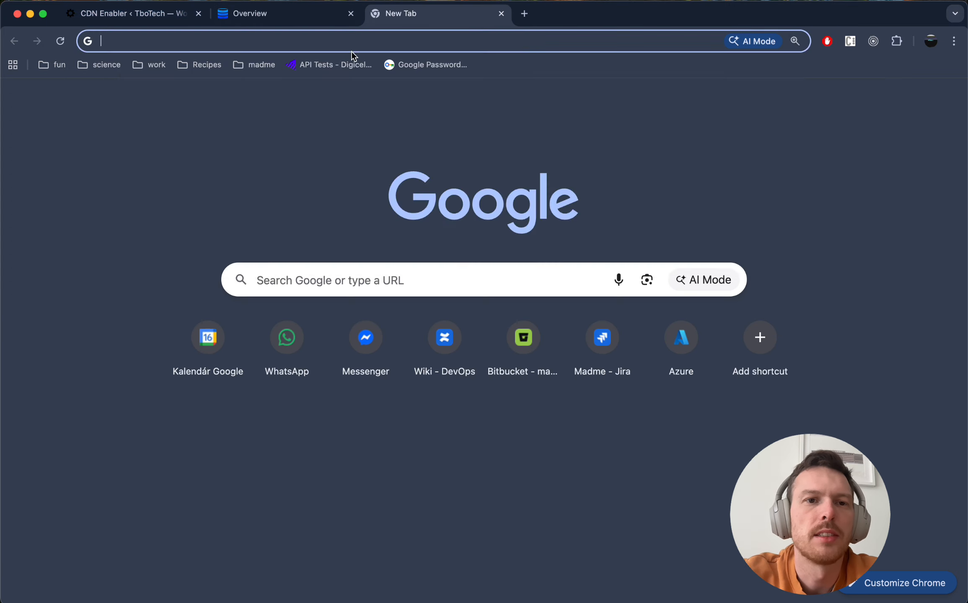
text(tbo)
key(Return)
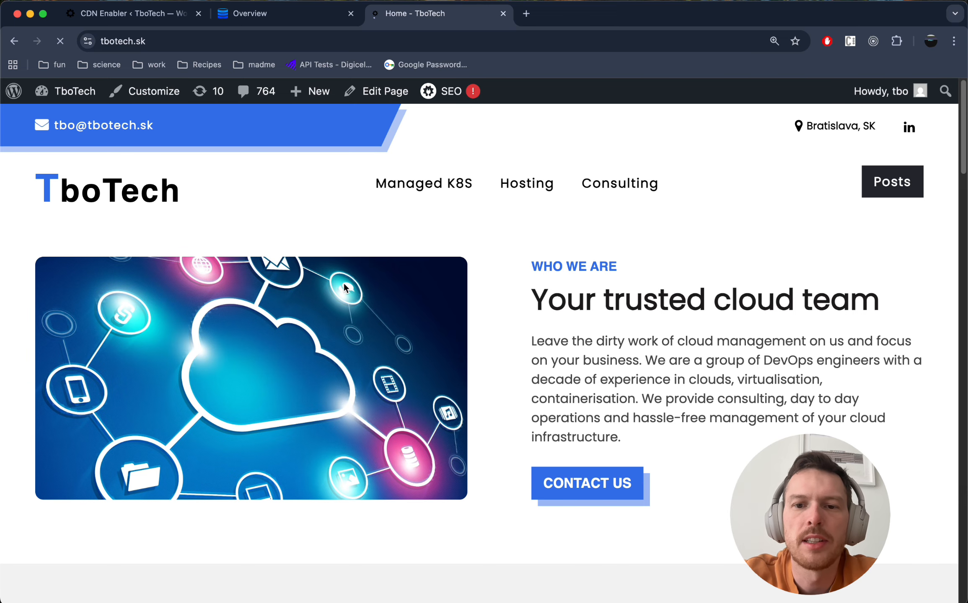
scroll(343, 282, down, 10)
scroll(344, 288, down, 16)
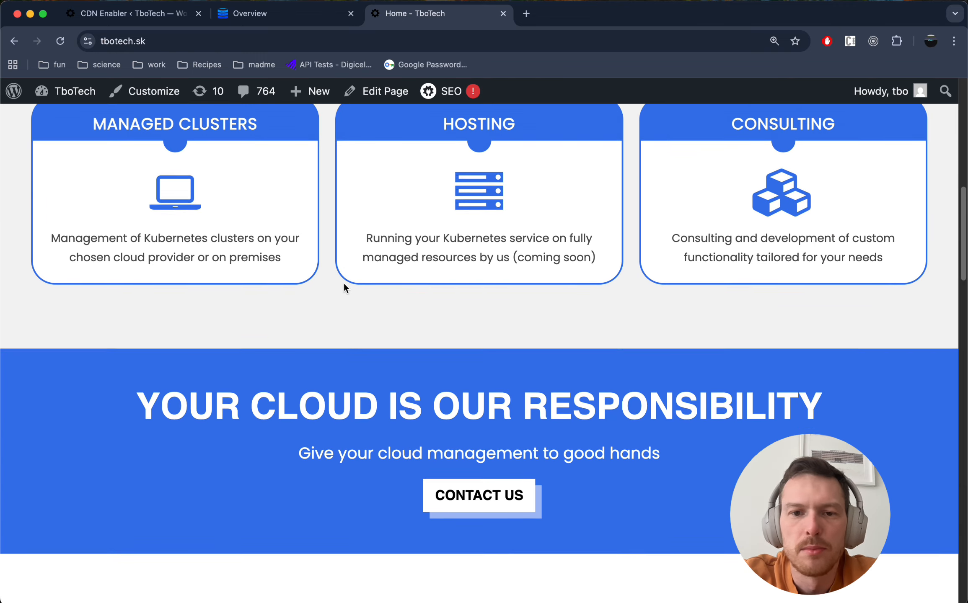
scroll(343, 287, down, 7)
scroll(343, 288, up, 20)
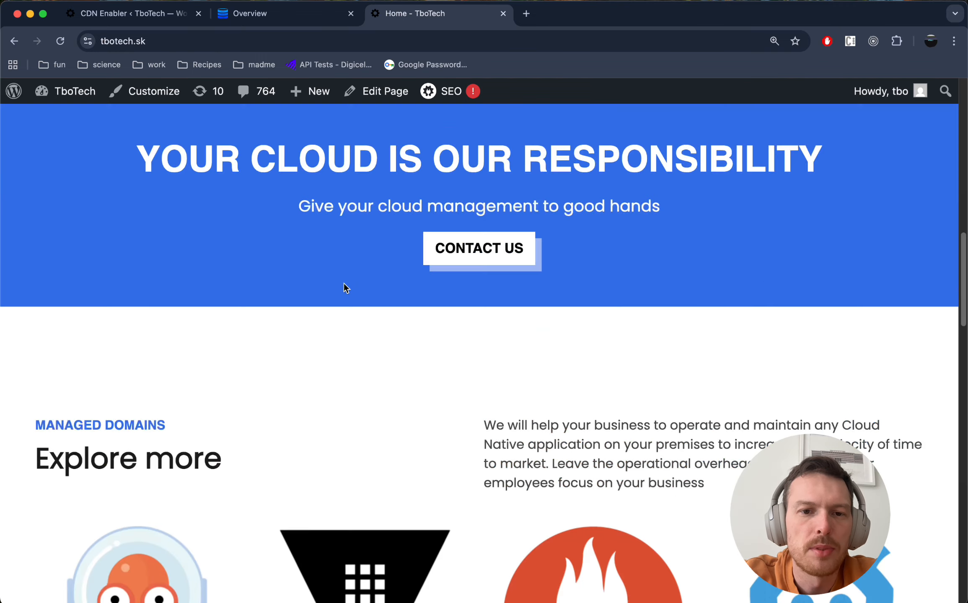
scroll(343, 285, down, 20)
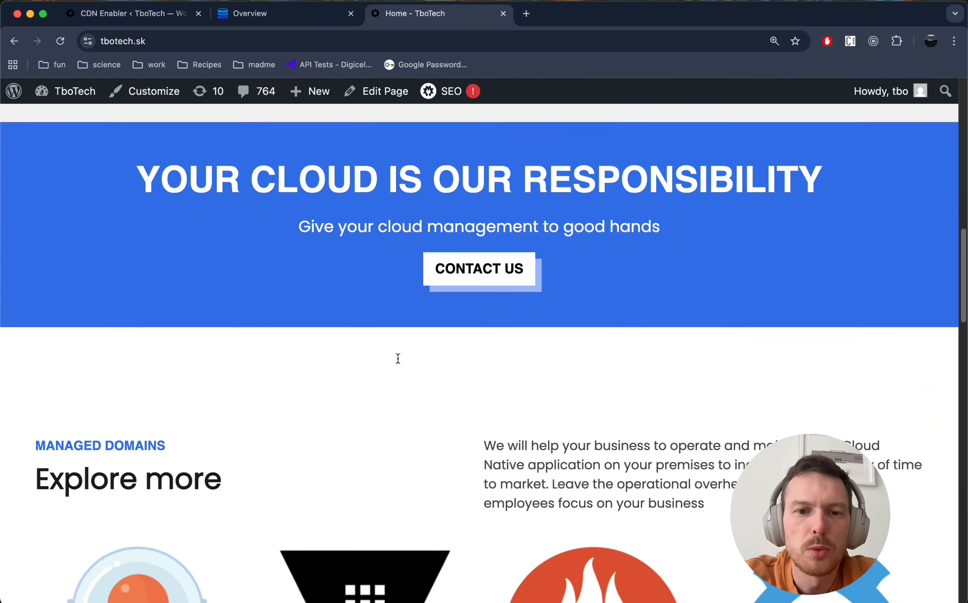
scroll(397, 360, up, 7)
scroll(396, 357, up, 20)
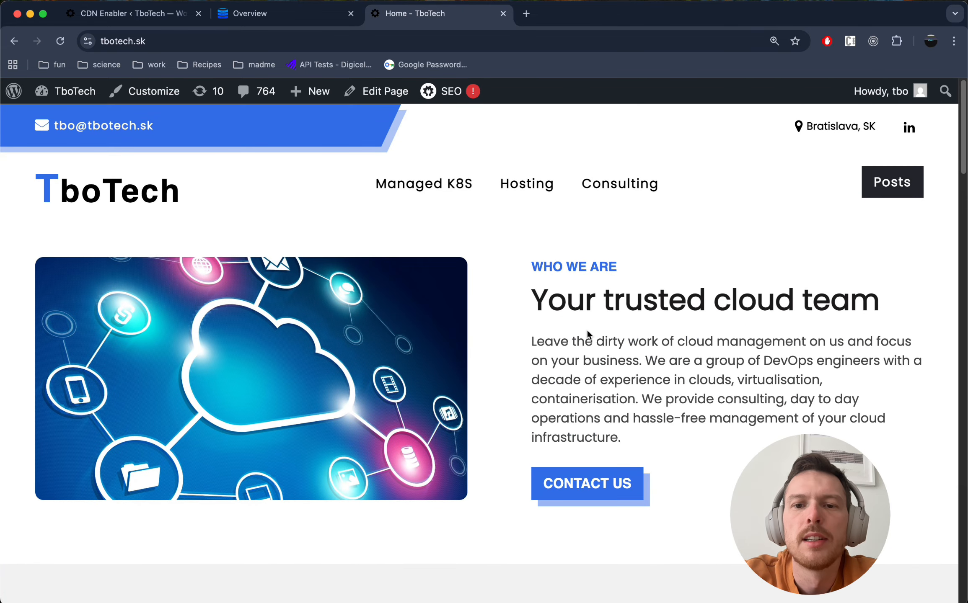
key(super+w)
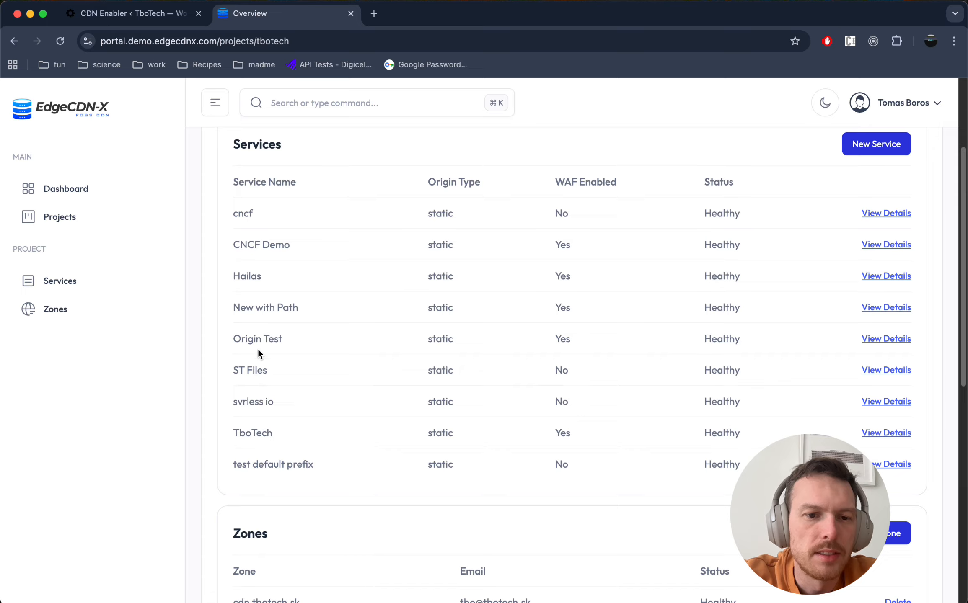
Step: Open the TboTech service's details and review its host aliases, security settings, certificate and service sync locations
double_click(256, 434)
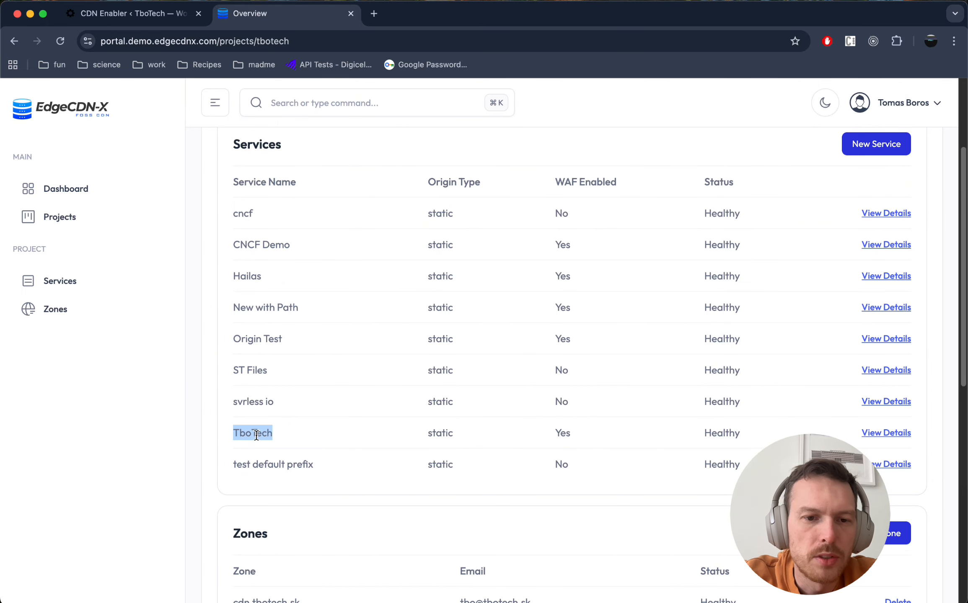
click(345, 436)
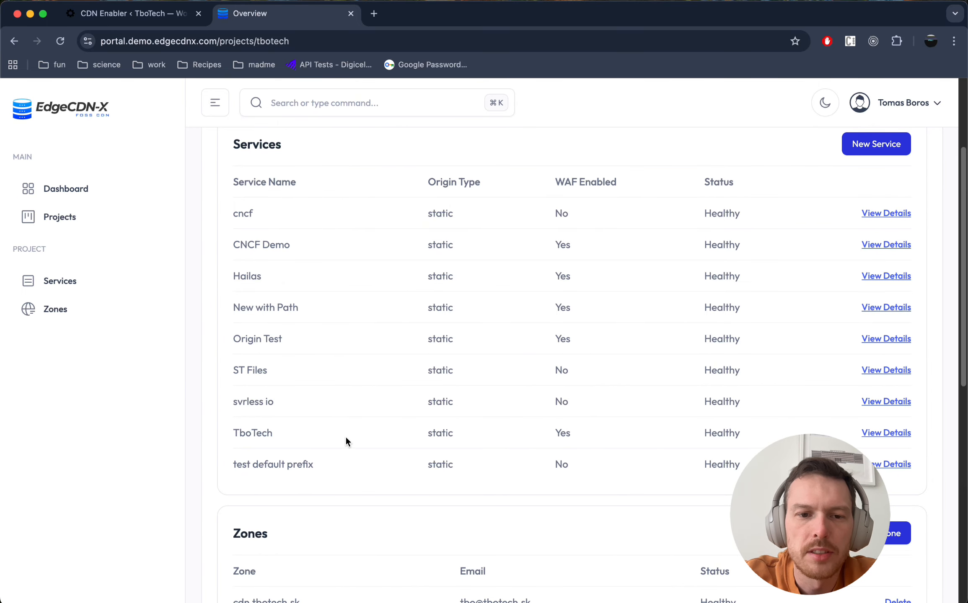
click(882, 436)
scroll(599, 432, down, 5)
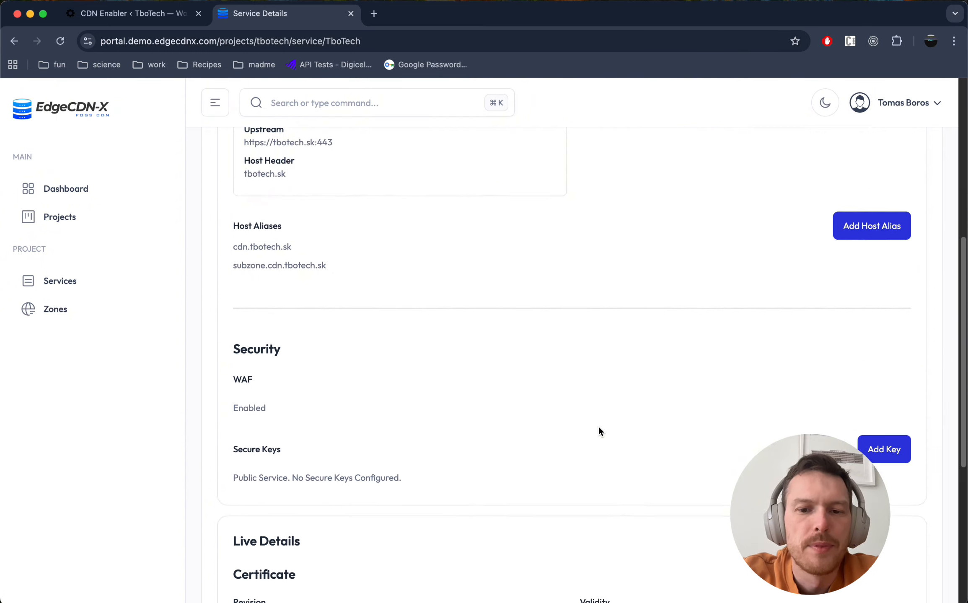
scroll(599, 432, down, 7)
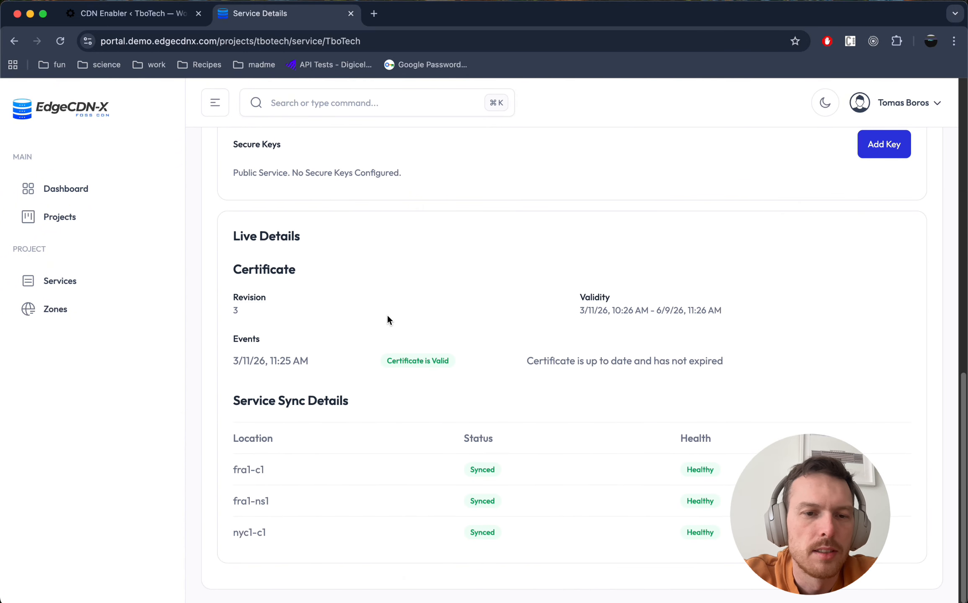
scroll(497, 373, up, 3)
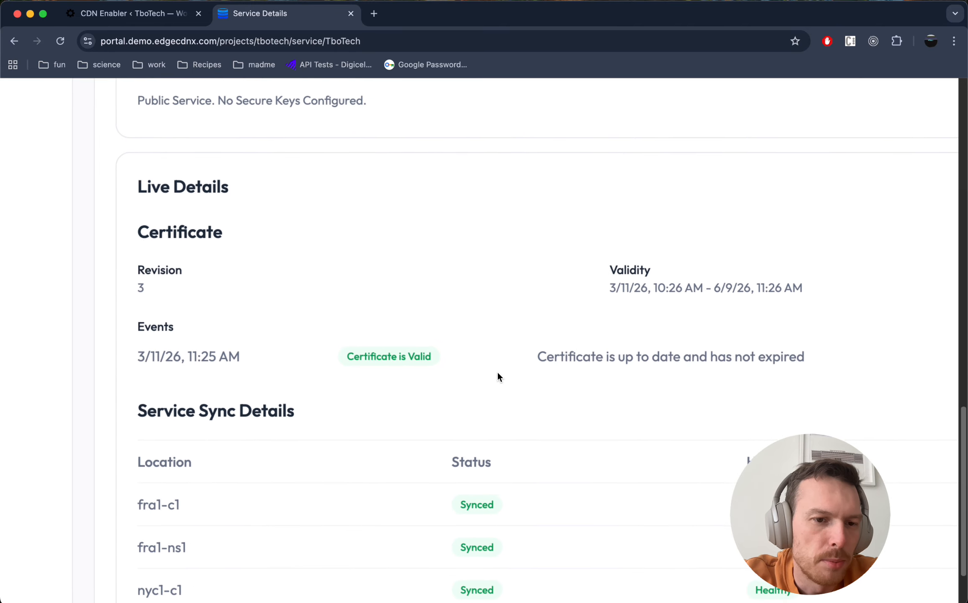
scroll(498, 373, down, 3)
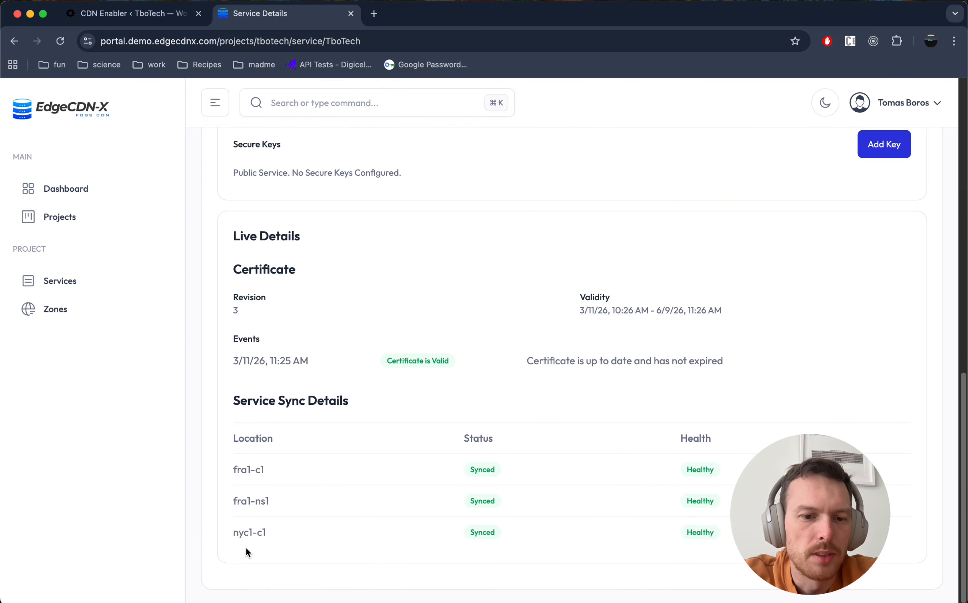
triple_click(254, 531)
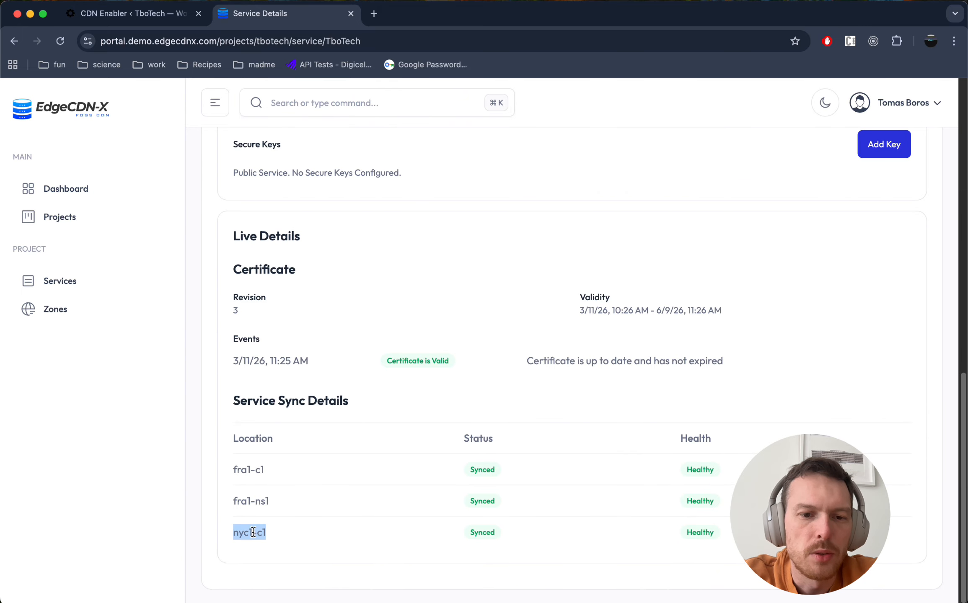
triple_click(250, 500)
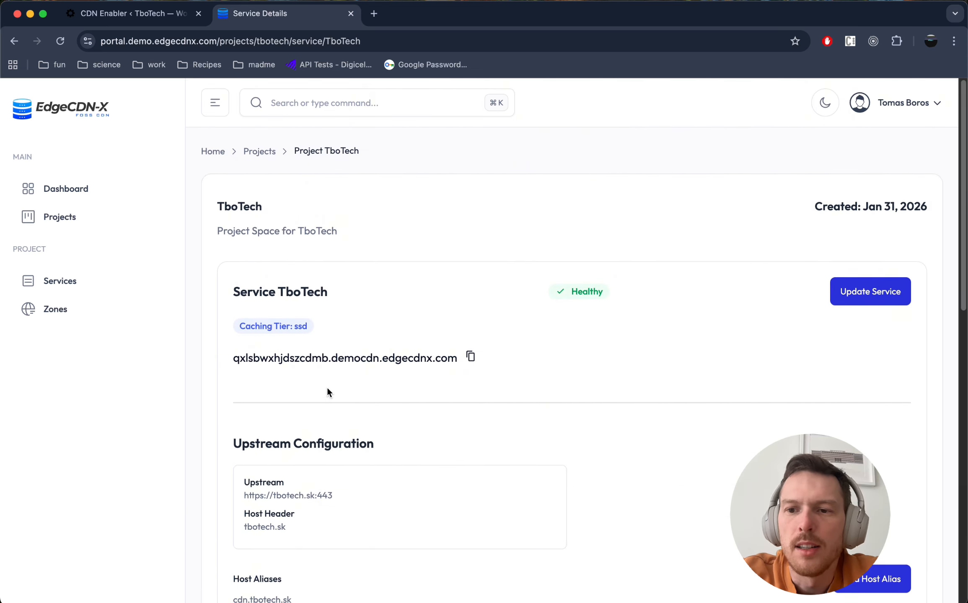
Step: Copy the TboTech service hostname qxlsbwxhjdszcdmb.democdn.edgecdnx.com and look up its A records on dnschecker.org in a new tab
double_click(233, 358)
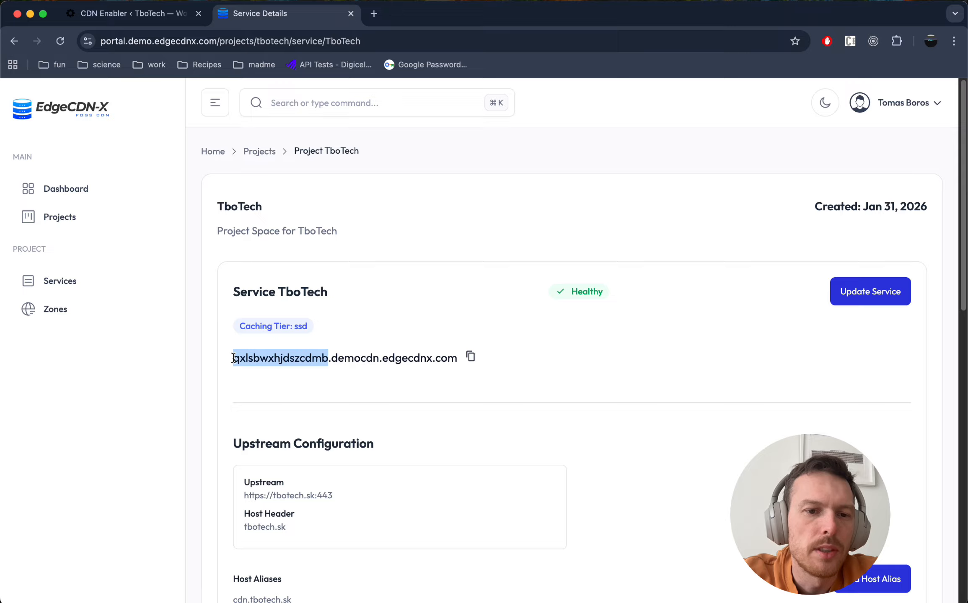
double_click(408, 358)
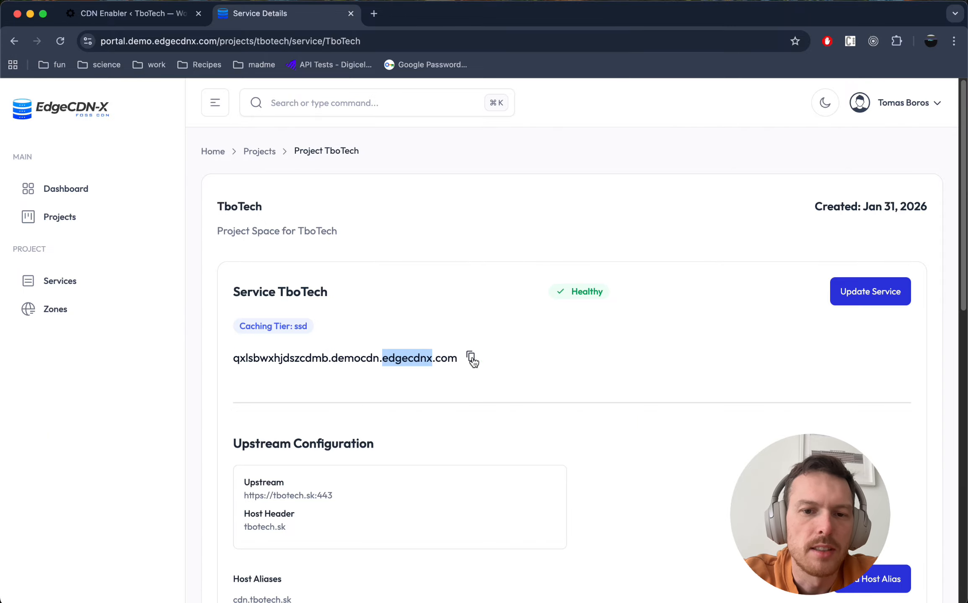
key(super+t)
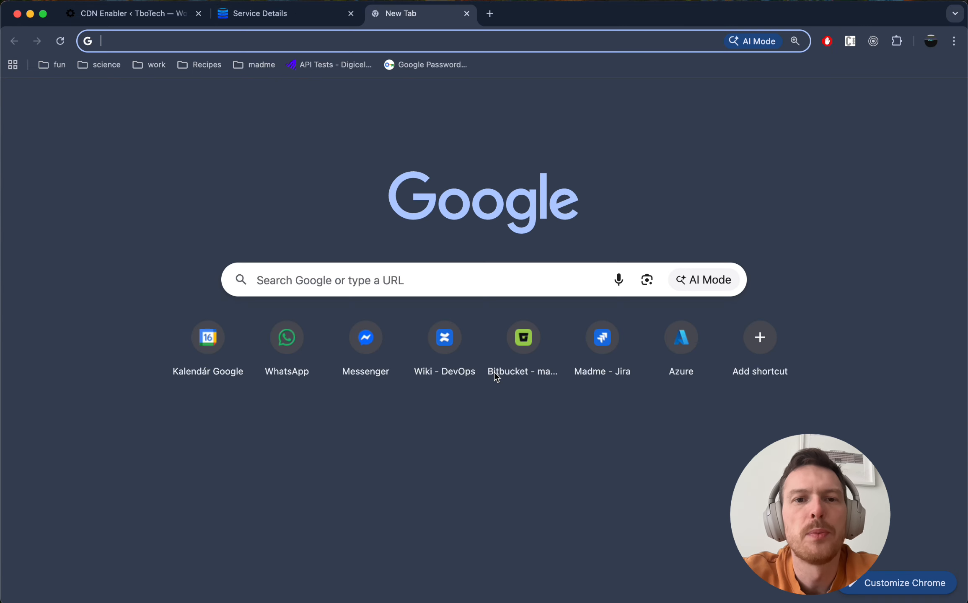
text(dn)
key(Return)
click(155, 217)
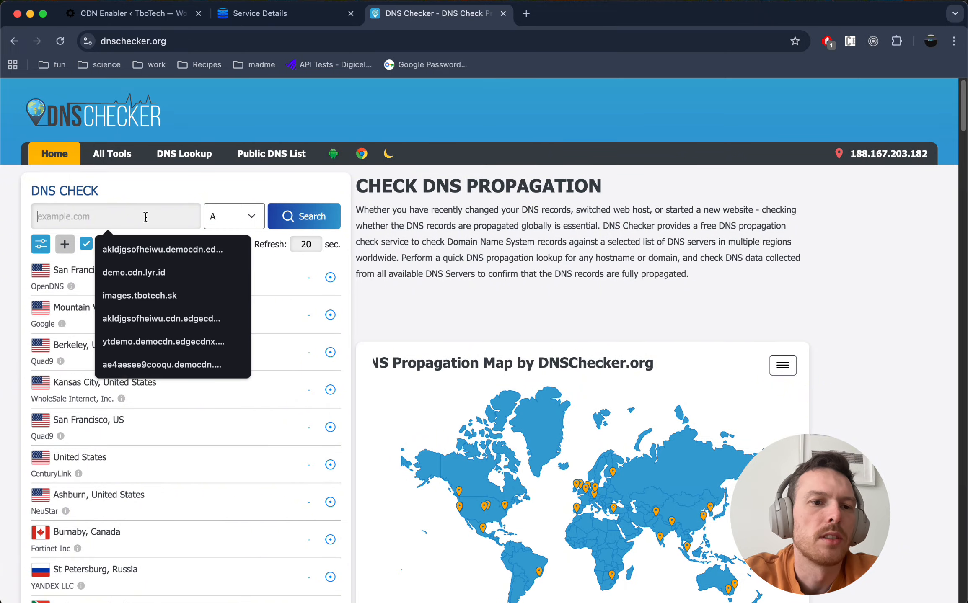
key(super+v)
key(Return)
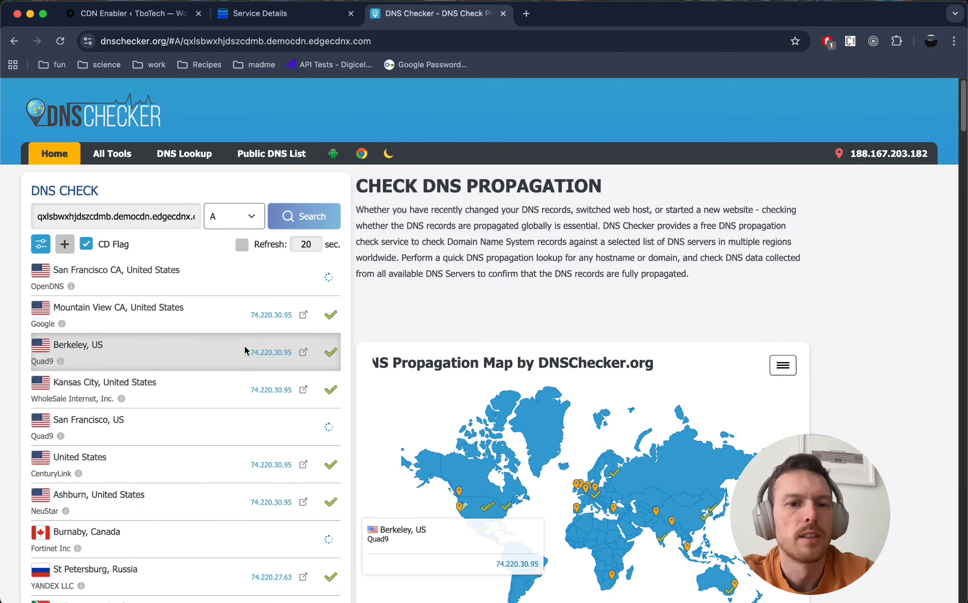
Step: Compare the IP addresses resolved by the DNS servers around the world and return to the TboTech service details
scroll(228, 411, down, 2)
scroll(231, 409, down, 8)
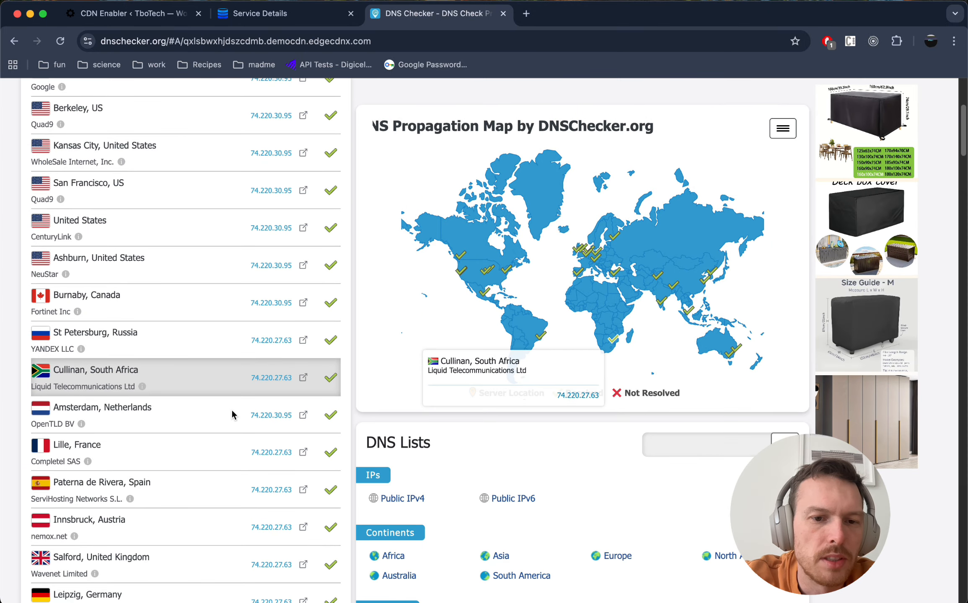
scroll(232, 409, up, 9)
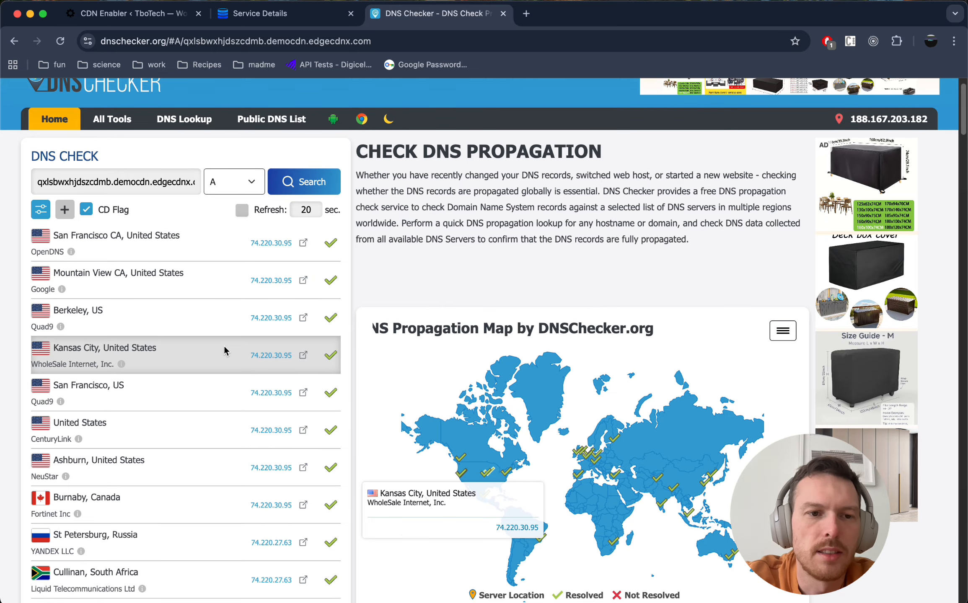
scroll(223, 331, down, 6)
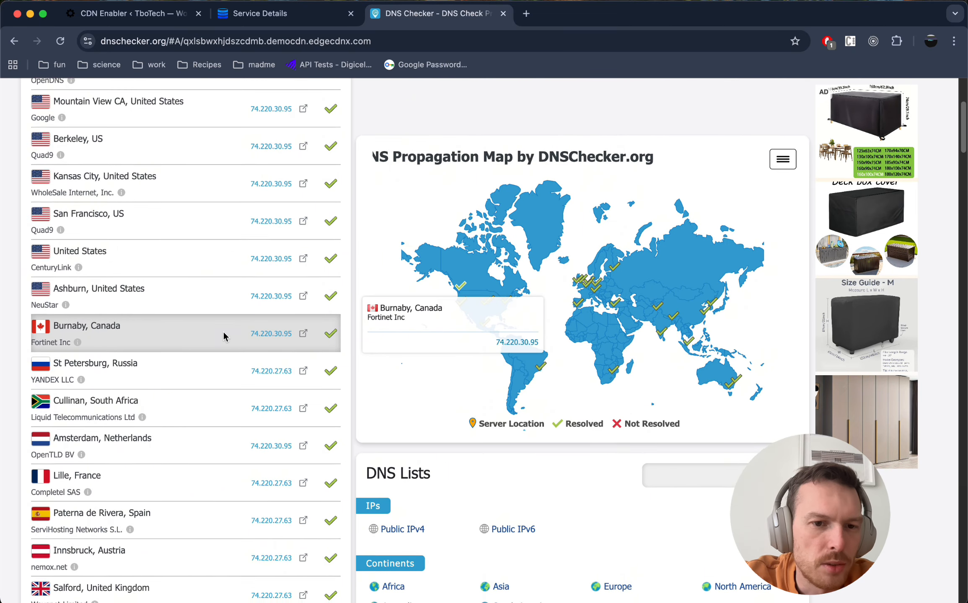
scroll(223, 336, down, 8)
scroll(223, 332, down, 2)
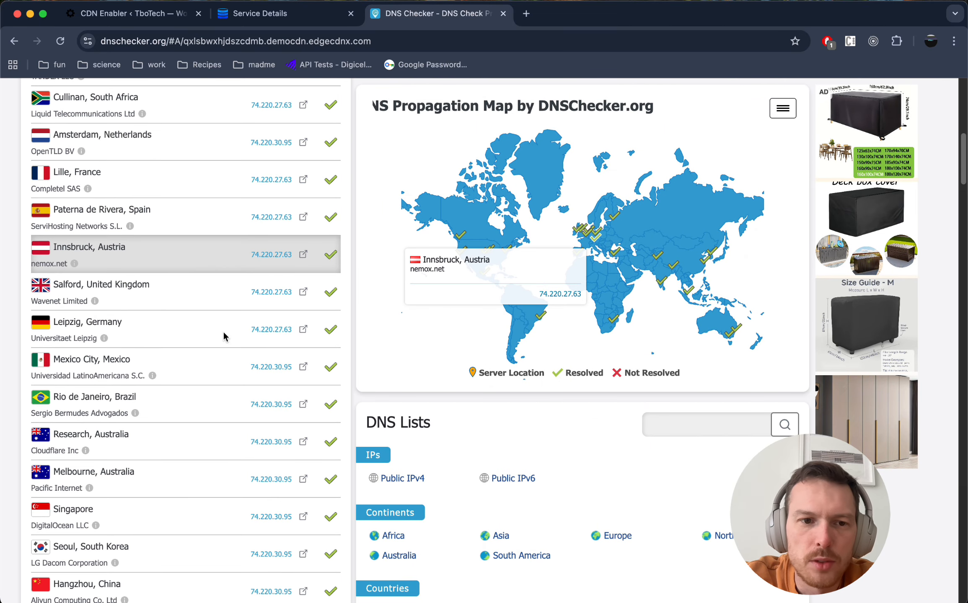
scroll(222, 331, up, 12)
scroll(222, 293, down, 1)
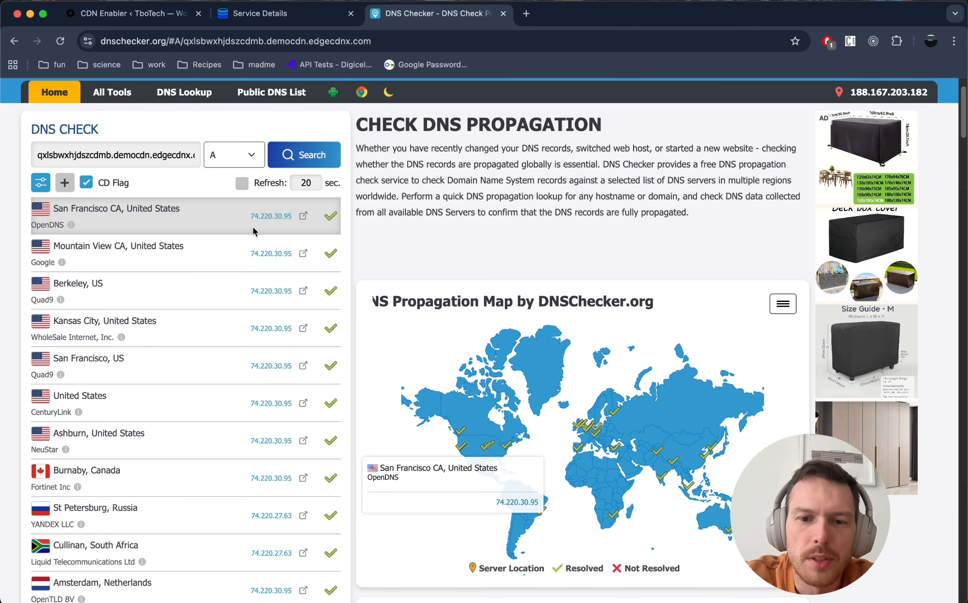
scroll(225, 331, down, 10)
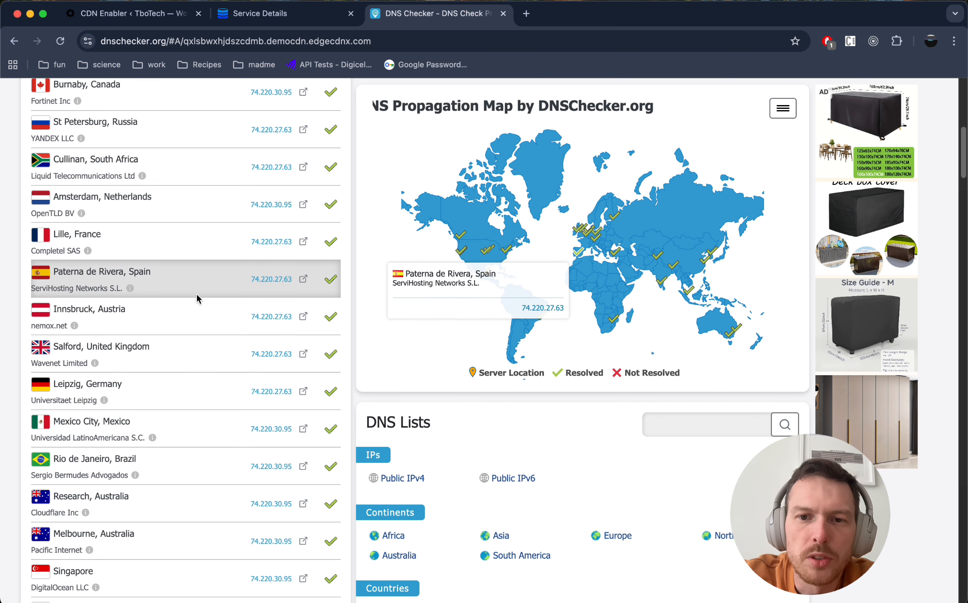
click(289, 17)
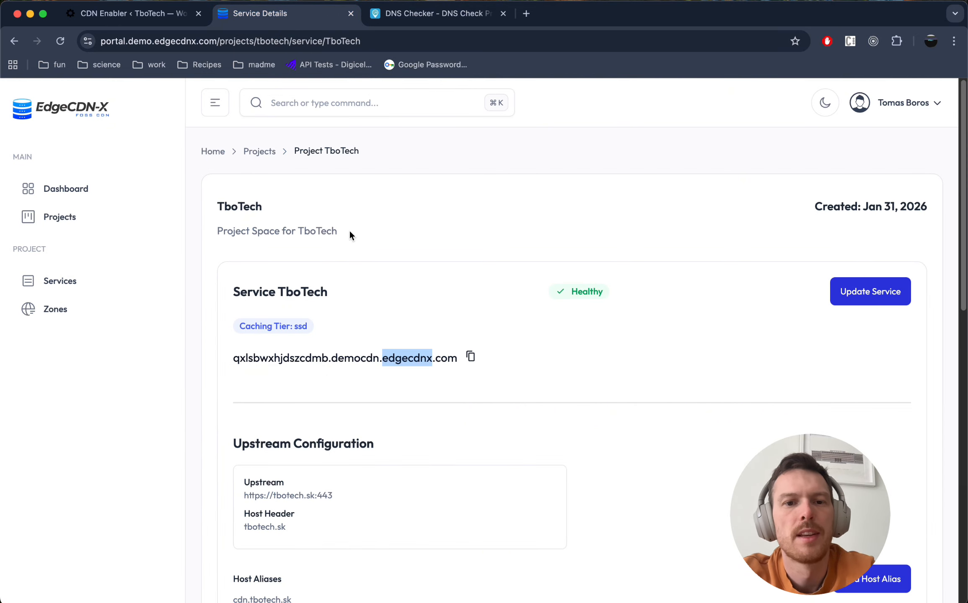
Step: Start a new host alias of type CNAME for the TboTech service with the alias domain cdn.mysite.com
scroll(519, 410, down, 2)
scroll(520, 418, down, 2)
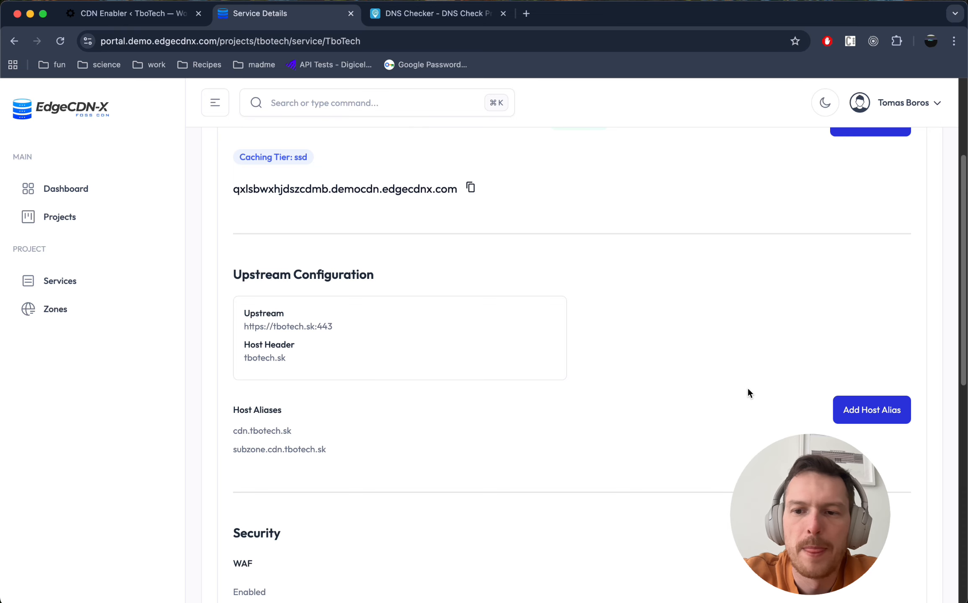
click(866, 413)
click(444, 347)
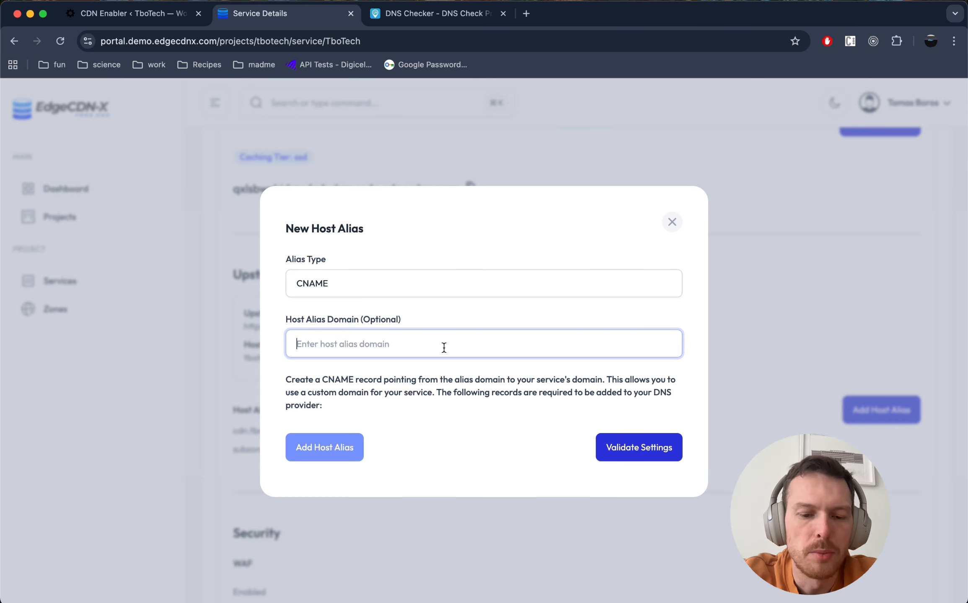
text(cdn.my)
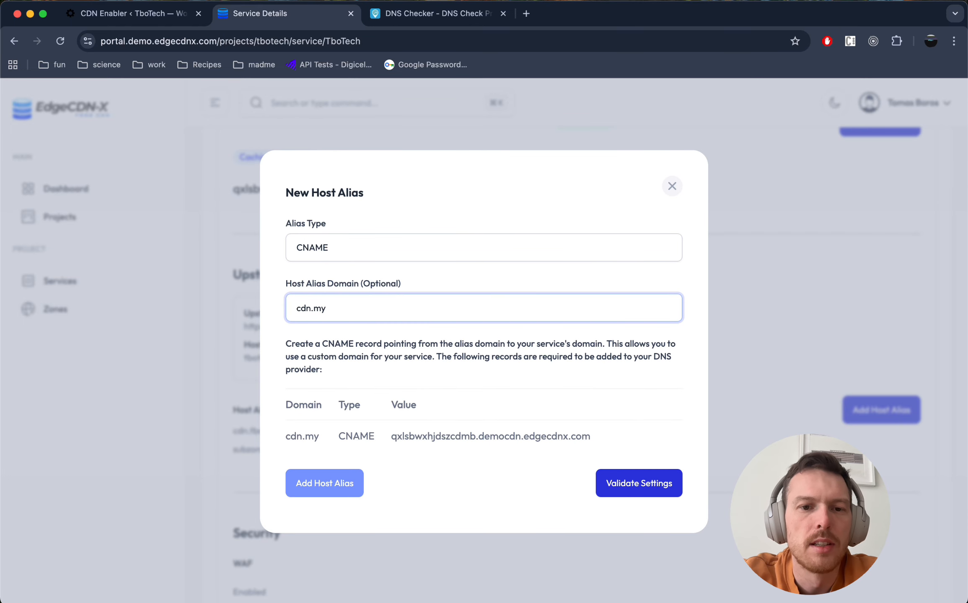
text(site.com)
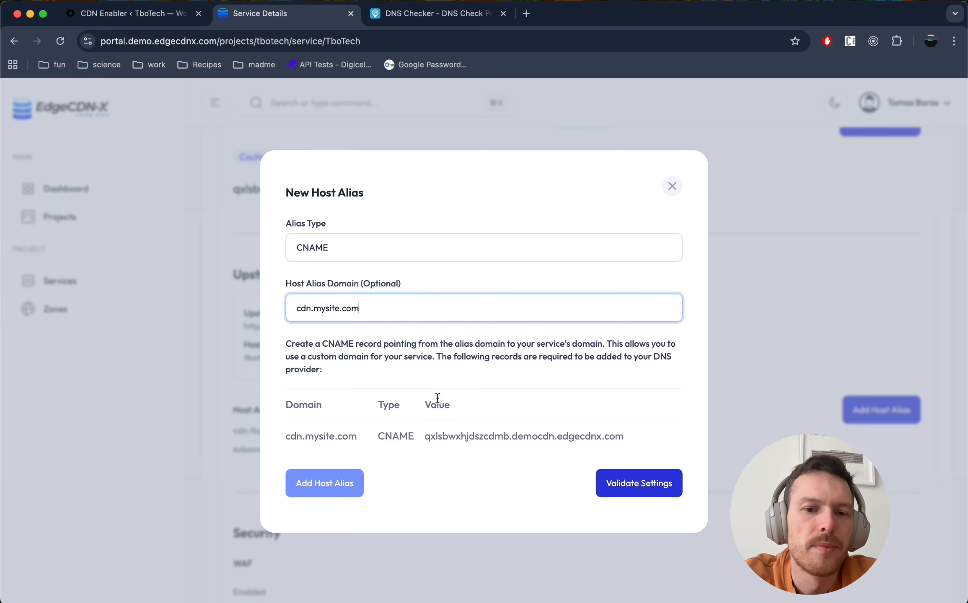
click(430, 352)
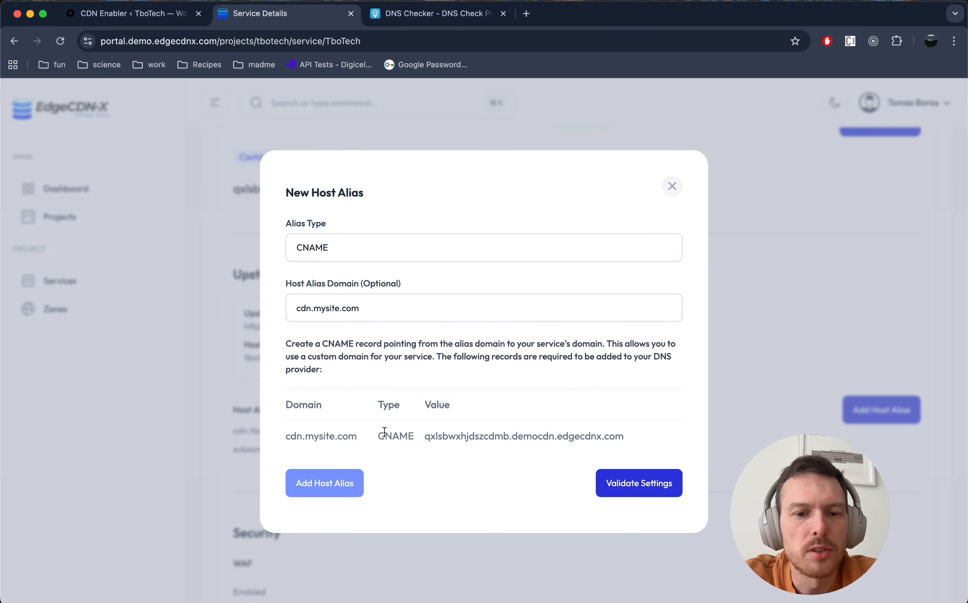
Step: Examine the CNAME record that has to be added at the DNS provider for cdn.mysite.com
double_click(447, 437)
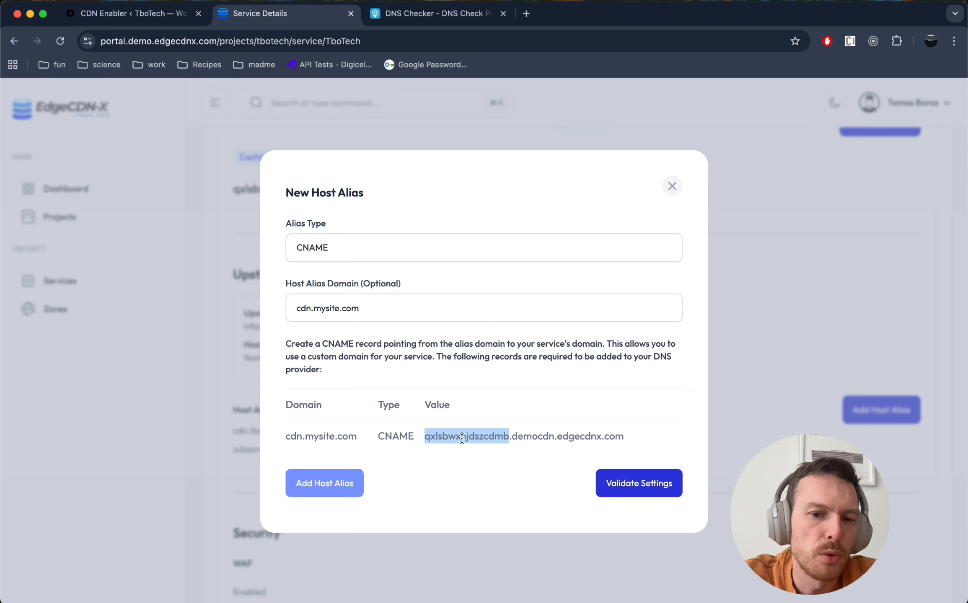
click(475, 438)
click(489, 436)
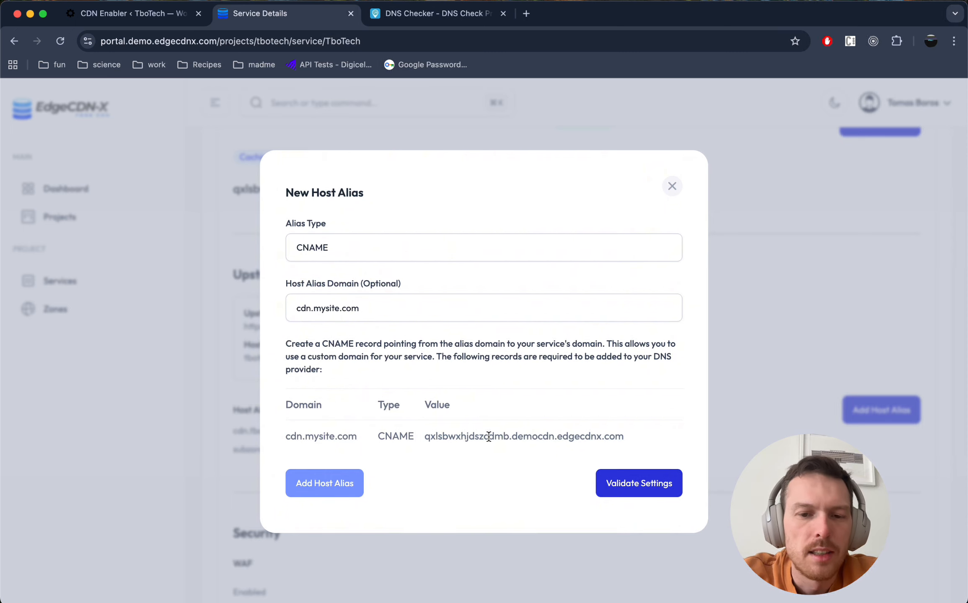
triple_click(497, 437)
click(515, 436)
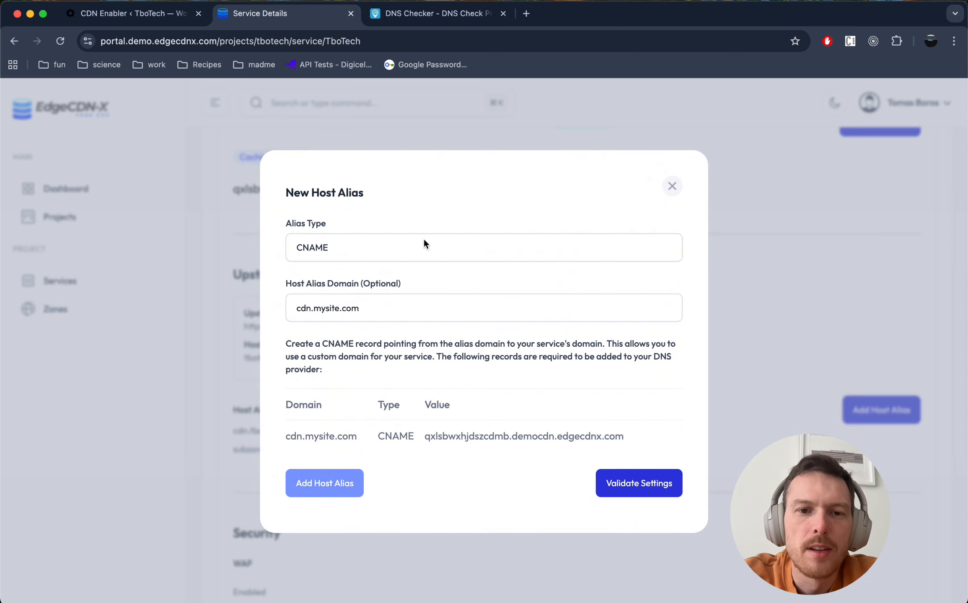
Step: Switch the alias type to Zone Delegation, check which zones are available and close the dialog without adding an alias
click(437, 250)
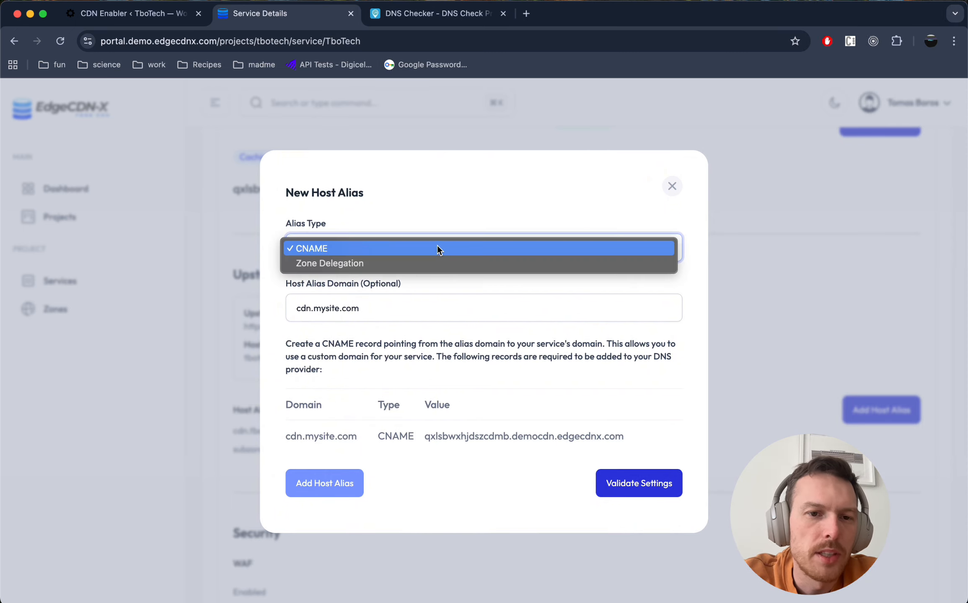
click(403, 263)
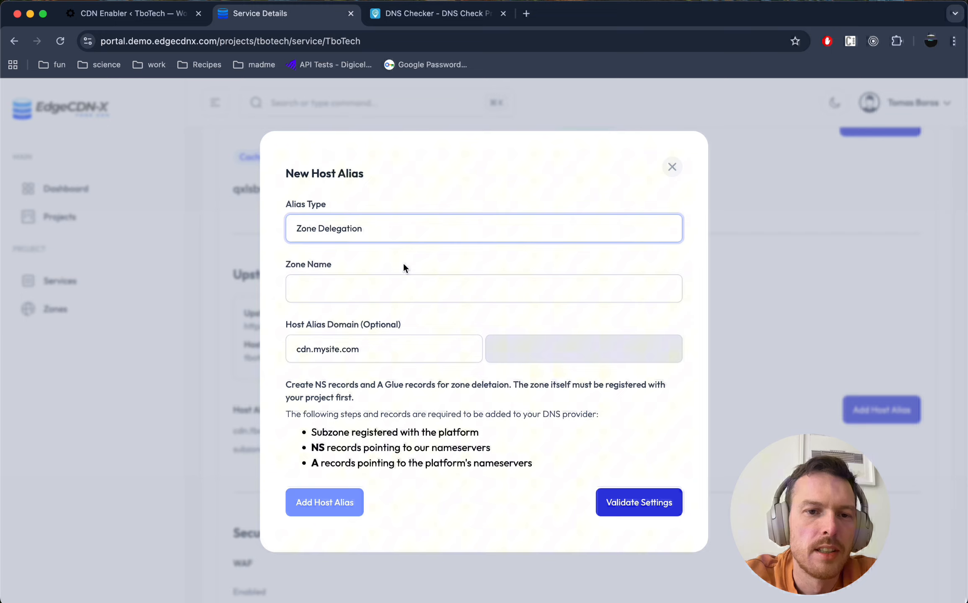
click(381, 288)
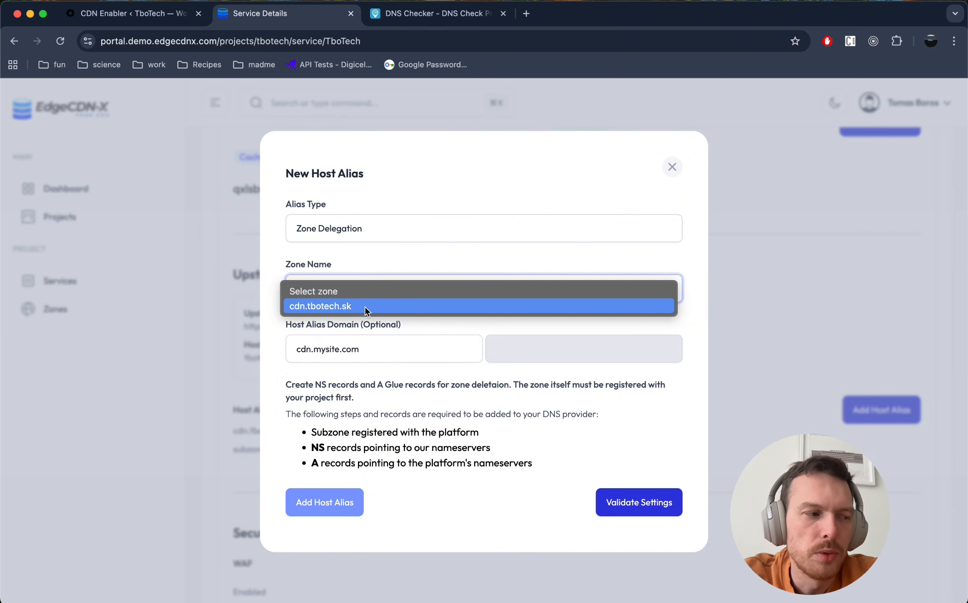
click(660, 174)
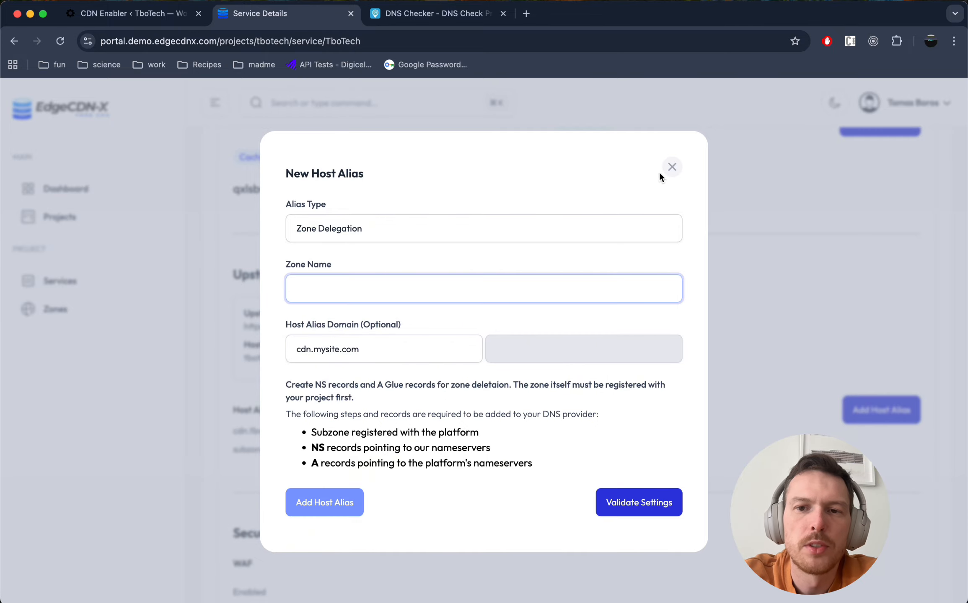
click(666, 169)
Step: Open the project's zones and examine the registered zone cdn.tbotech.sk
click(79, 319)
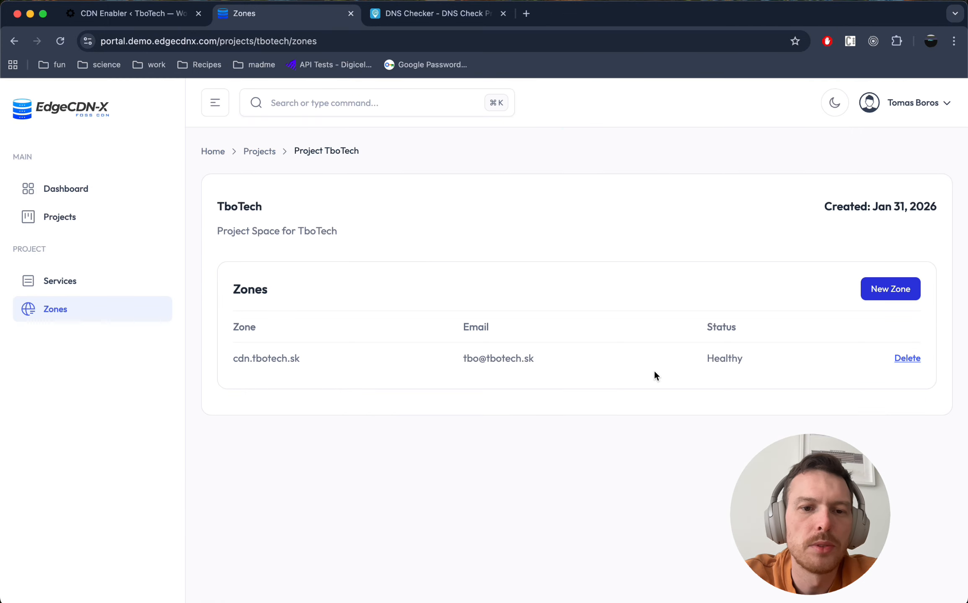
drag(233, 360, 250, 359)
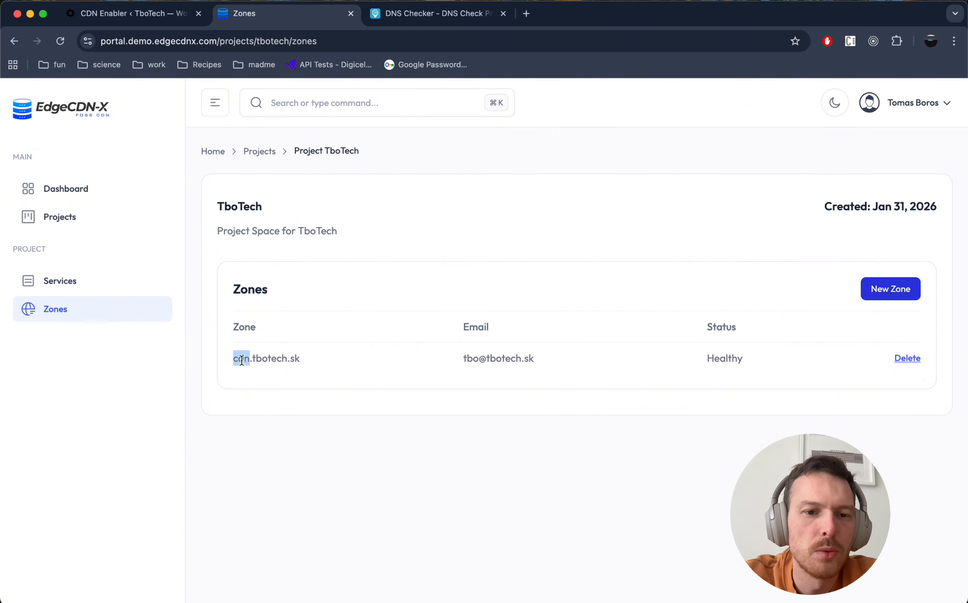
double_click(266, 359)
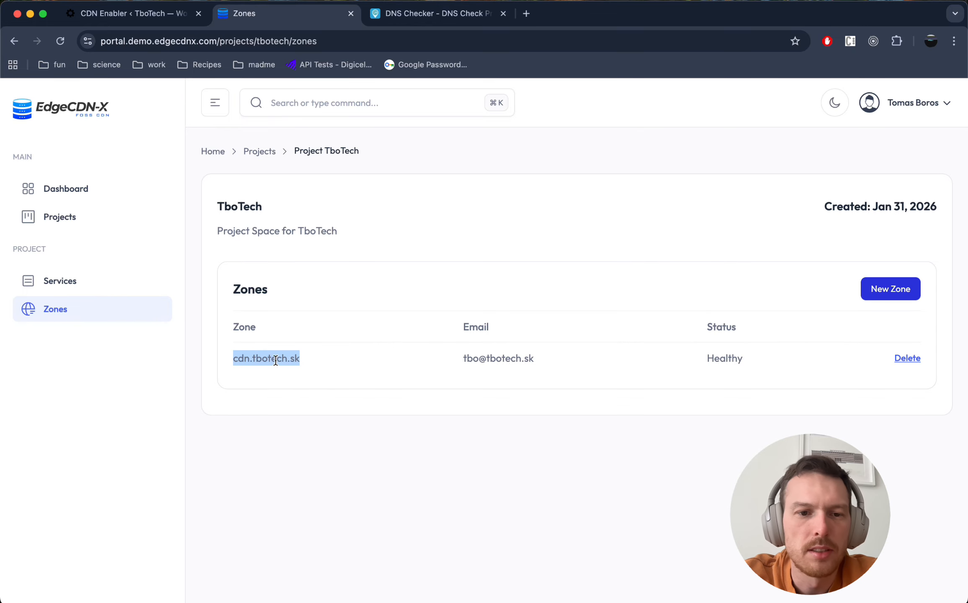
Step: Go back to the project's services and open the TboTech service's details at the host aliases
click(67, 282)
scroll(425, 419, down, 2)
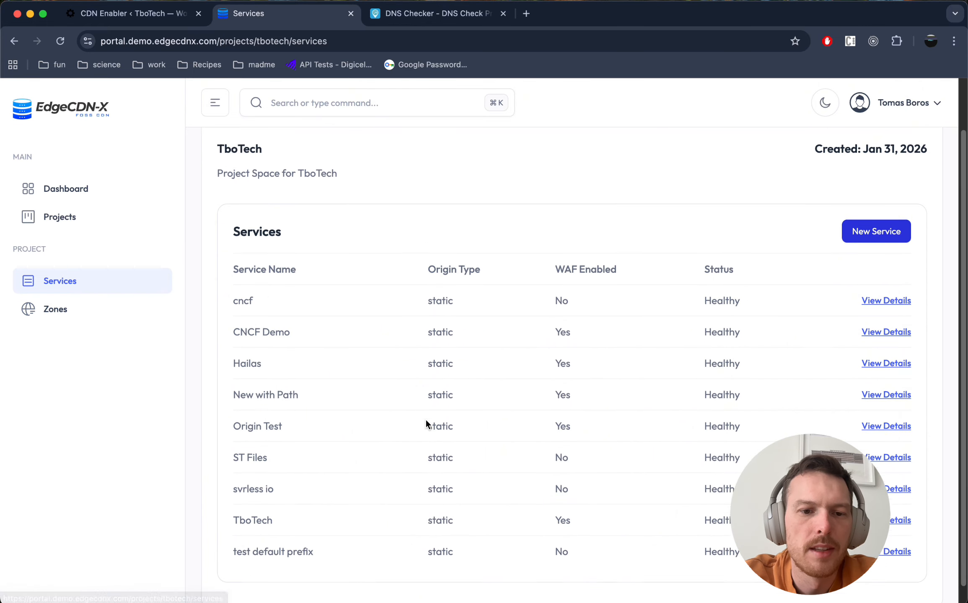
scroll(425, 419, down, 1)
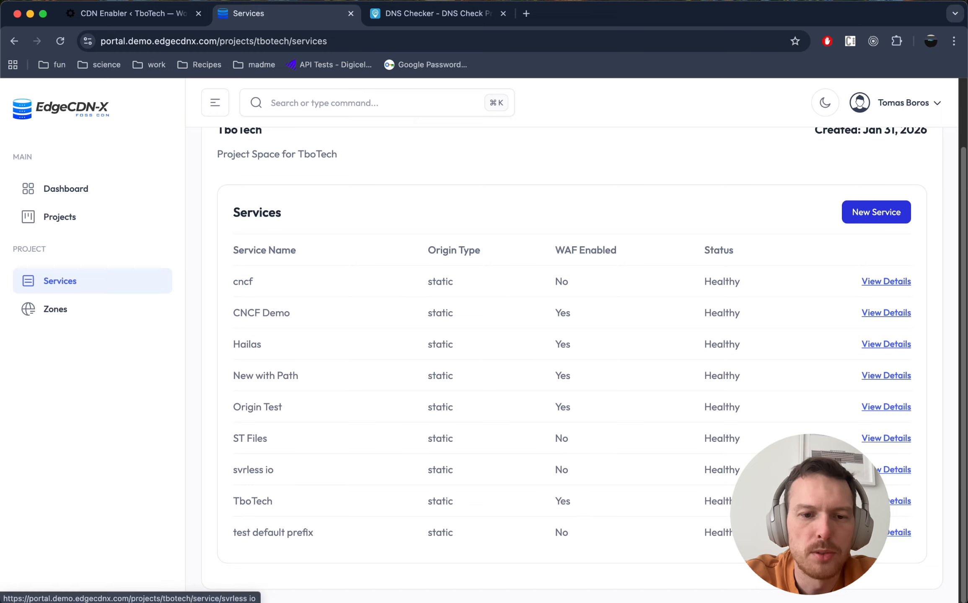
click(897, 501)
scroll(537, 366, down, 5)
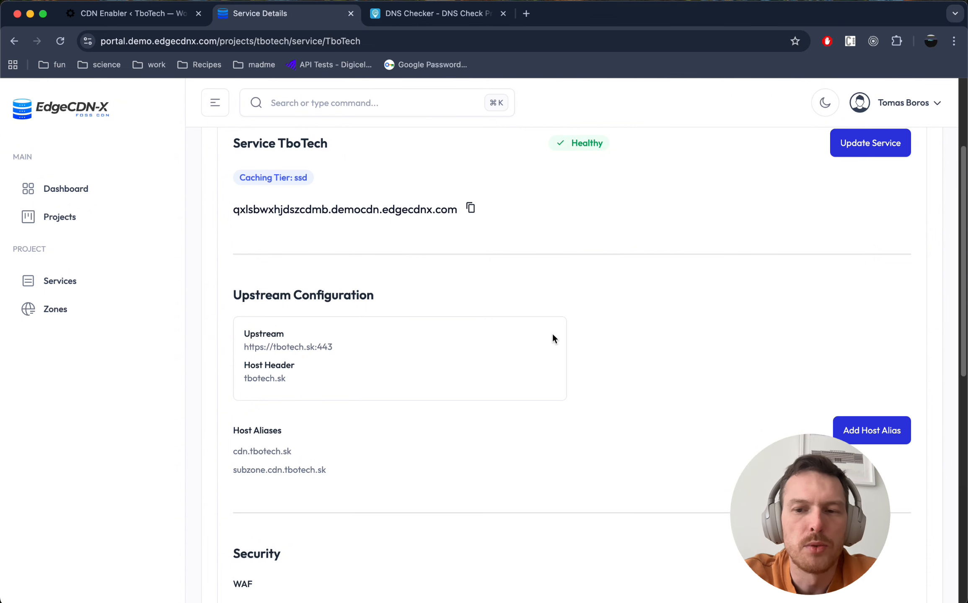
Step: Start a Zone Delegation host alias for the zone cdn.tbotech.sk and review the NS and A records it requires
click(866, 436)
click(454, 280)
click(381, 299)
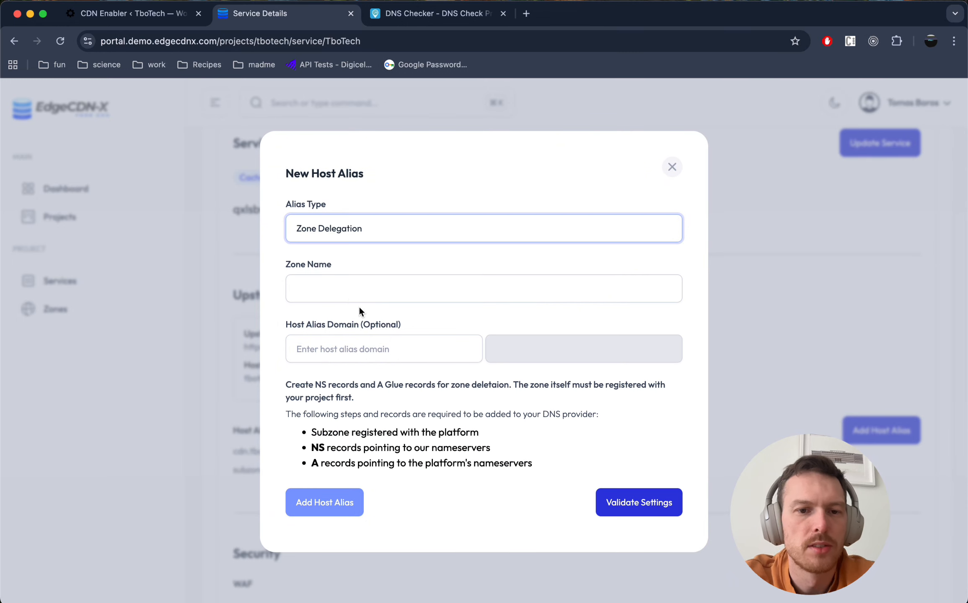
click(351, 291)
click(344, 302)
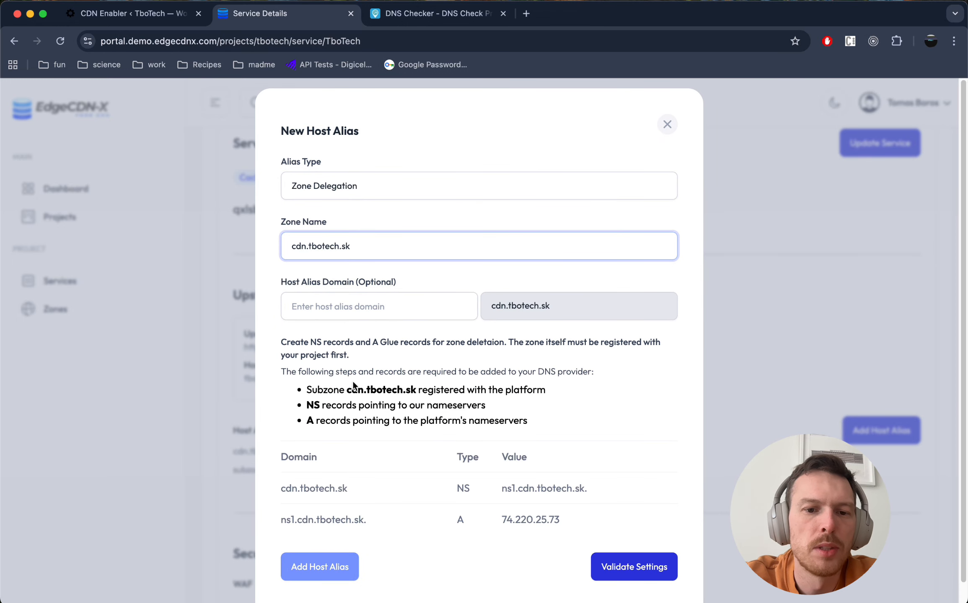
scroll(353, 385, down, 1)
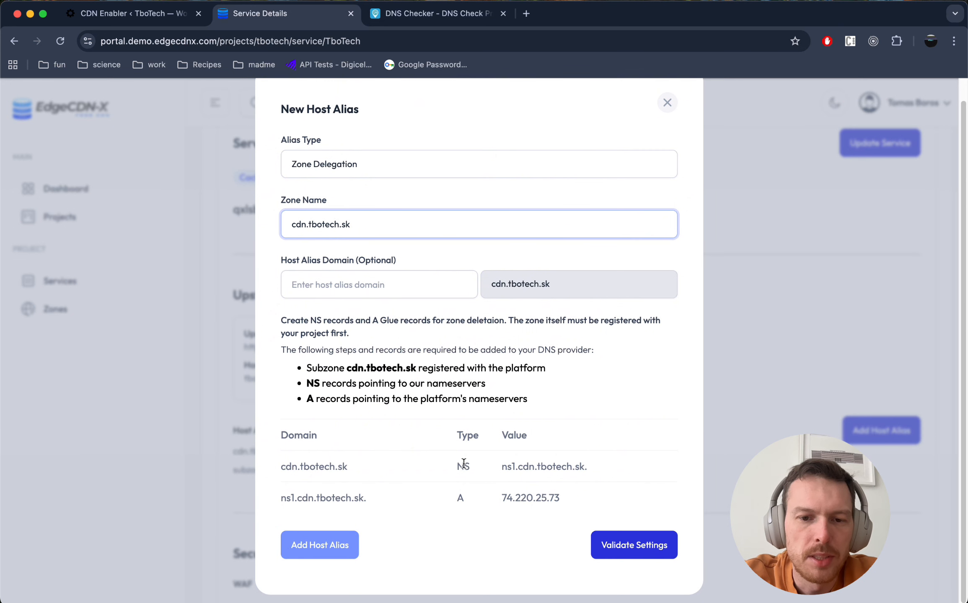
drag(566, 495, 362, 470)
click(361, 470)
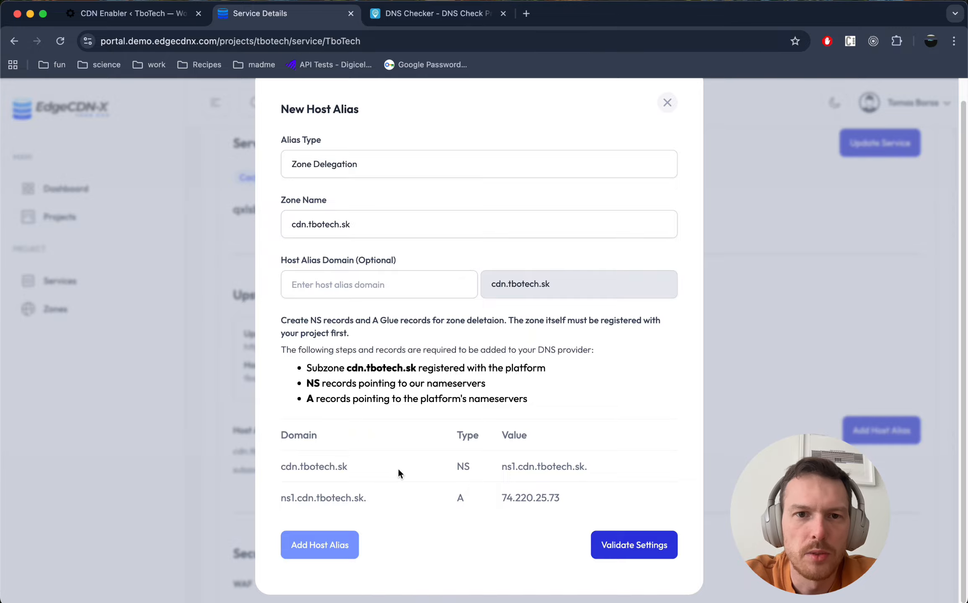
Step: Copy the domain cdn.tbotech.sk from the NS record and close the host alias dialog without adding an alias
mouse_move(347, 464)
mouse_down()
mouse_move(278, 464)
mouse_move(345, 466)
mouse_up()
key(super+c)
click(337, 466)
click(283, 468)
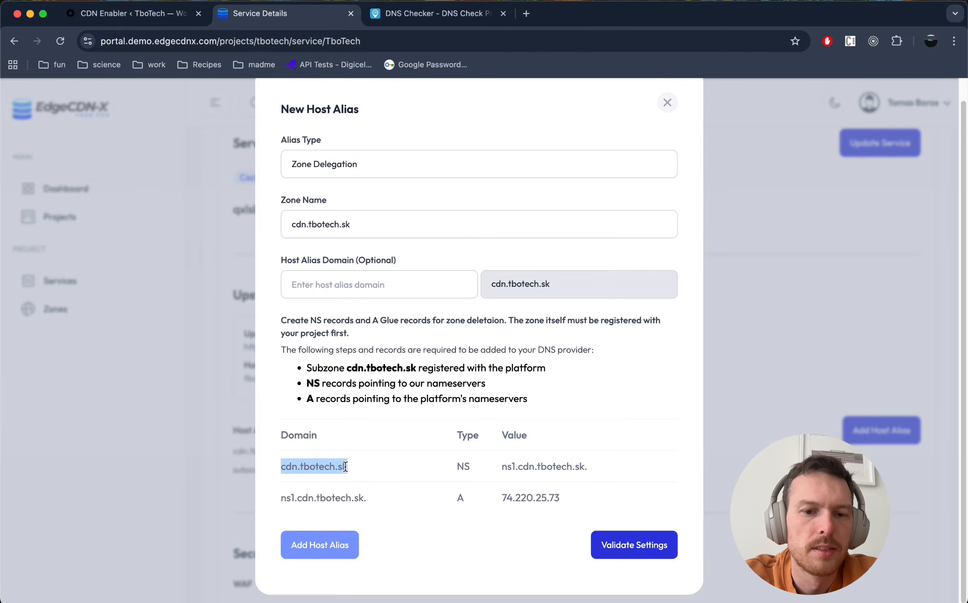
click(213, 436)
scroll(341, 471, down, 5)
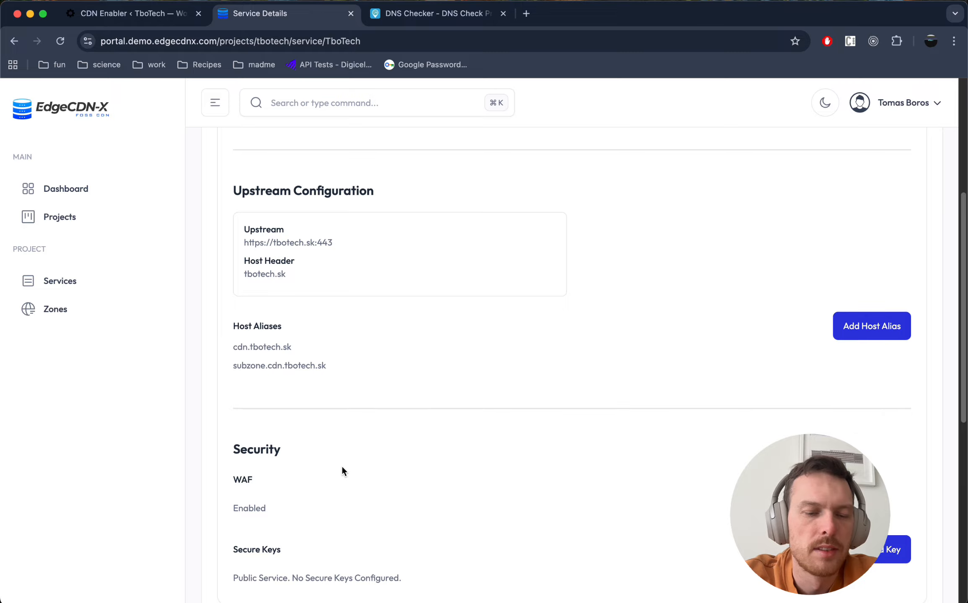
Step: Switch to DNS Checker and look up the A records of cdn.tbotech.sk
click(398, 14)
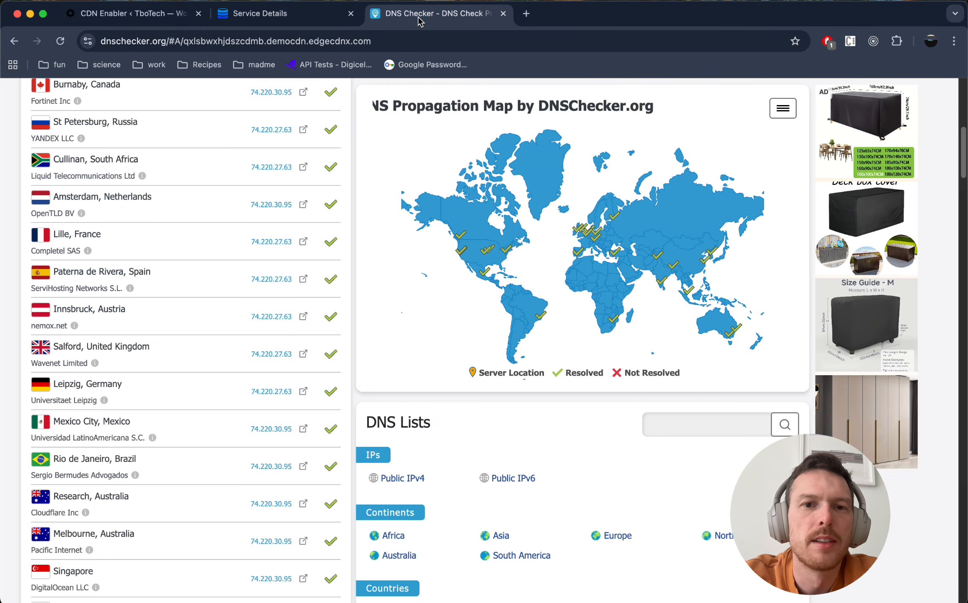
scroll(98, 214, up, 10)
triple_click(97, 214)
key(super+v)
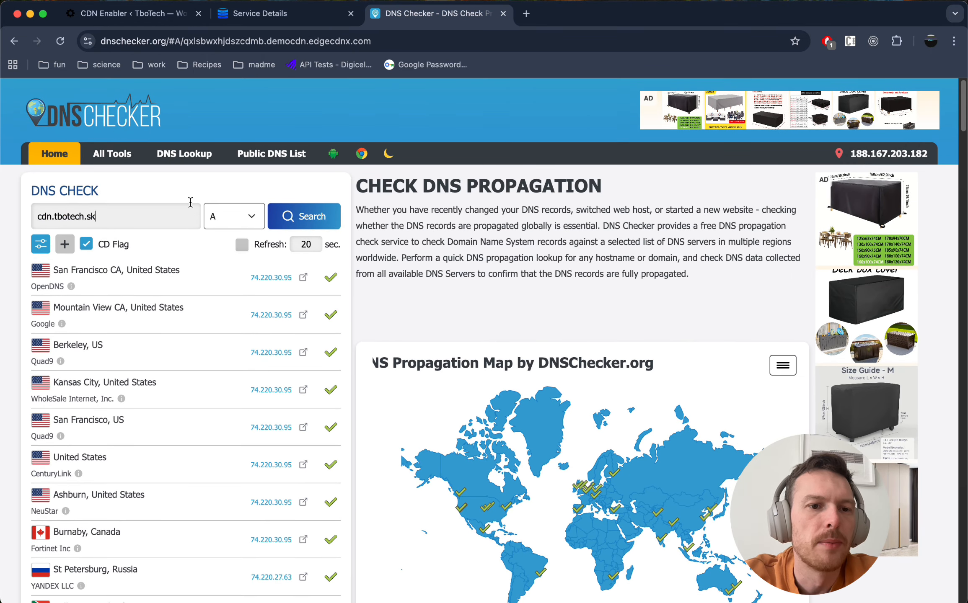
click(304, 217)
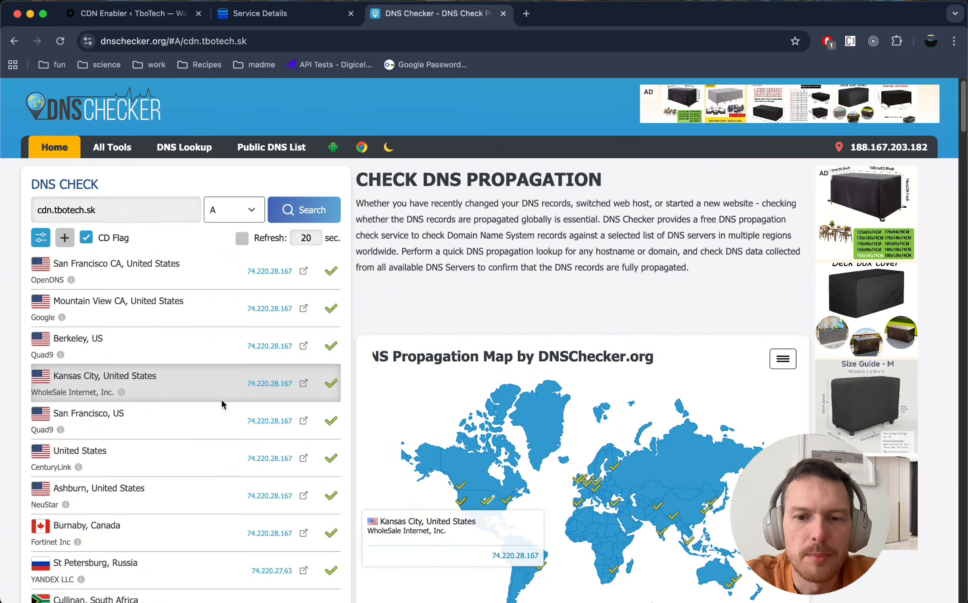
Step: Compare the IP addresses that the DNS servers around the world resolve for cdn.tbotech.sk
scroll(221, 398, down, 15)
scroll(221, 399, down, 10)
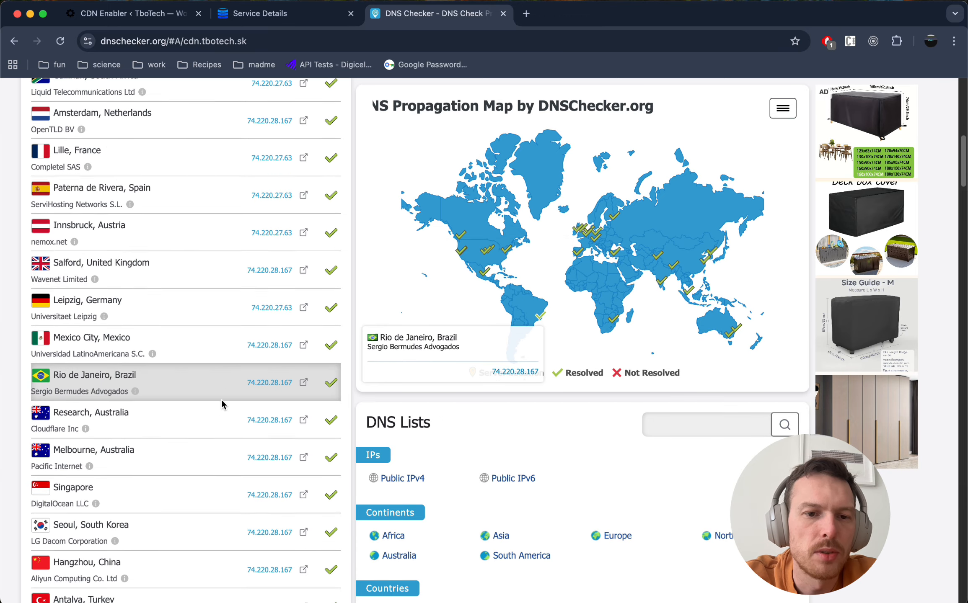
scroll(221, 399, up, 20)
scroll(223, 404, up, 1)
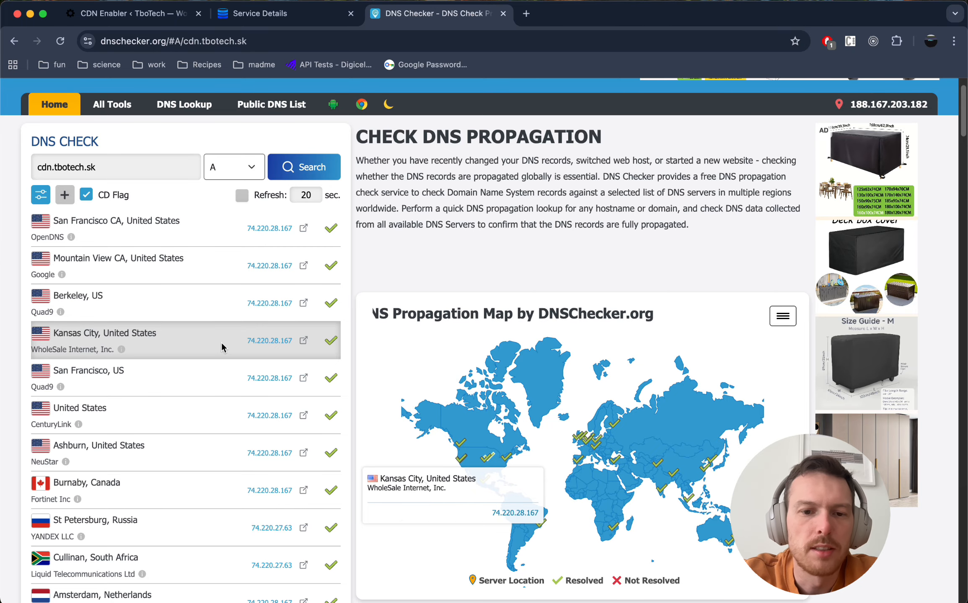
Step: Return to the TboTech service, open it for updating and review the upstream parameters of its static origin
key(ctrl+shift+Tab)
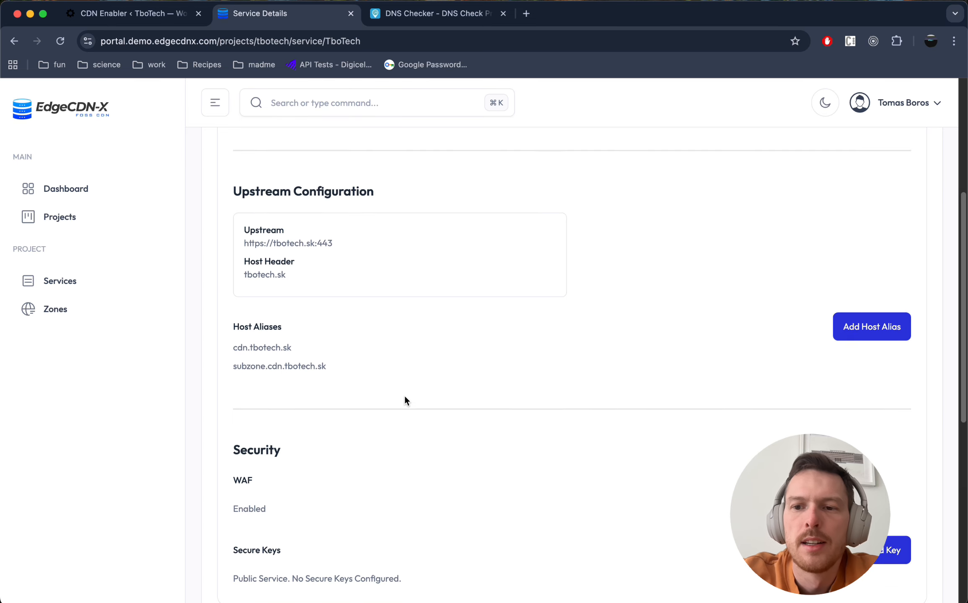
scroll(403, 395, up, 1)
scroll(928, 287, up, 5)
click(865, 193)
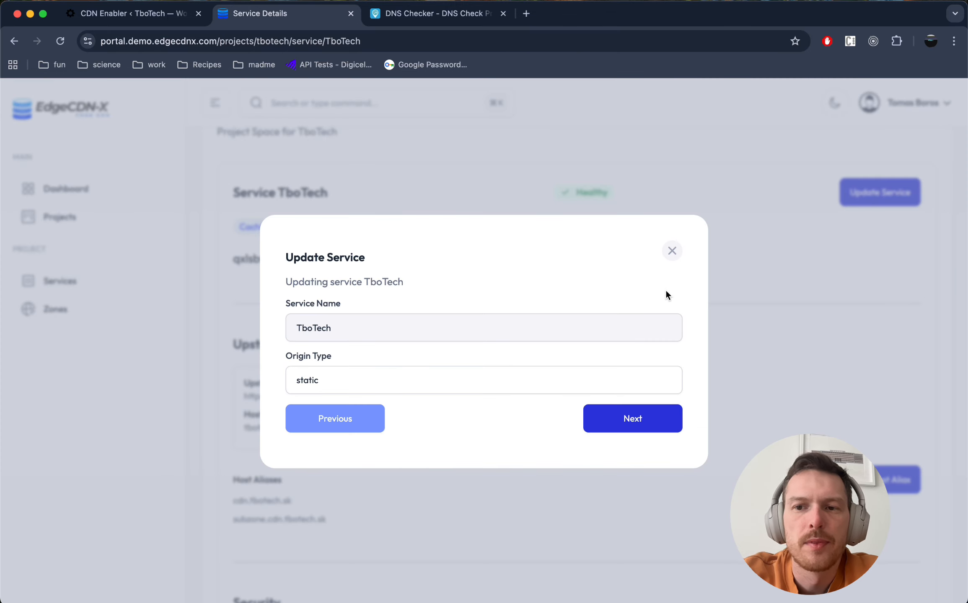
click(634, 421)
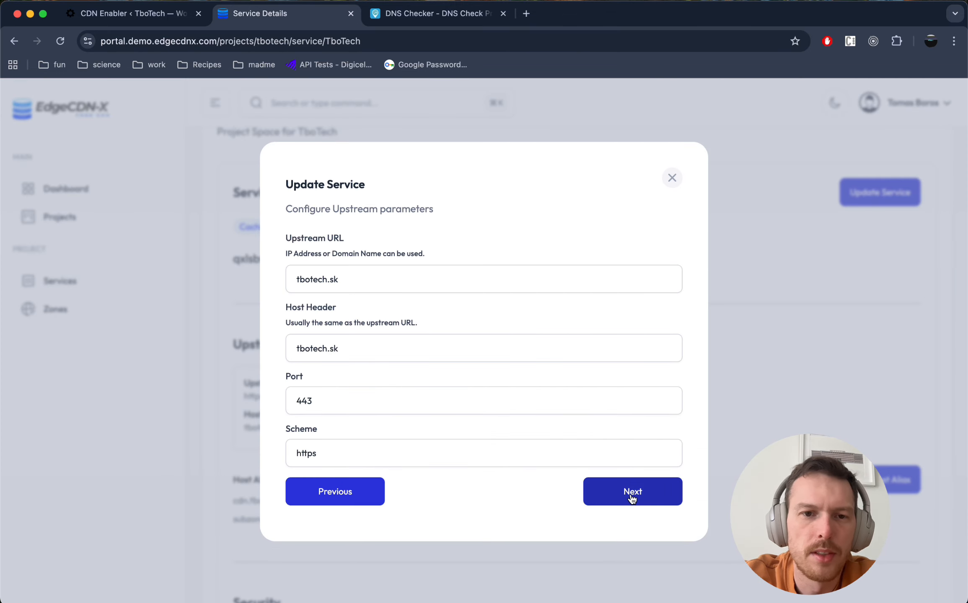
click(340, 492)
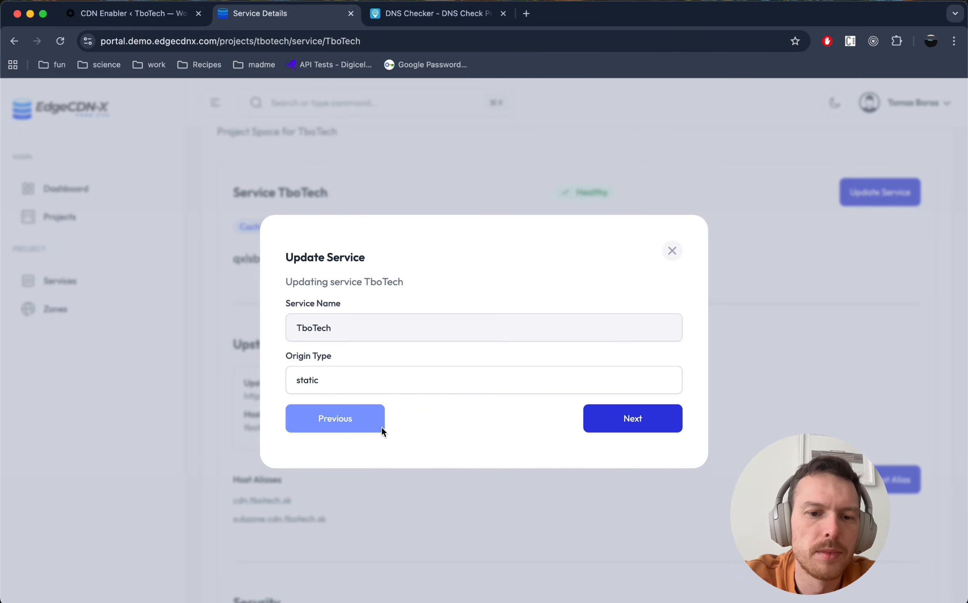
Step: Set the service's origin type to s3 and review the S3 connection parameters
click(388, 378)
click(376, 364)
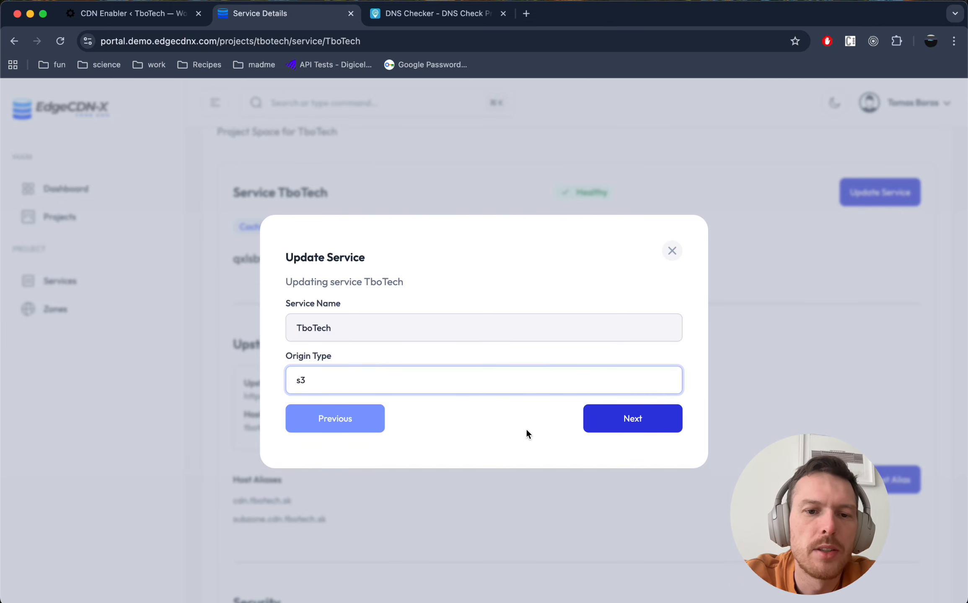
click(621, 415)
scroll(421, 451, down, 3)
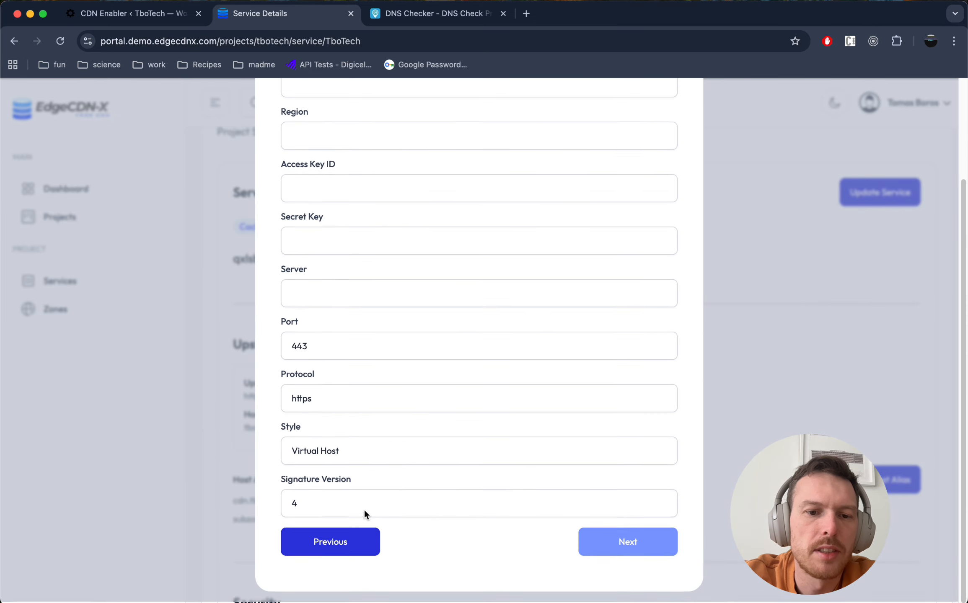
Step: Set the service's origin type back to static, review its upstream parameters and close the update without submitting
click(333, 545)
click(361, 388)
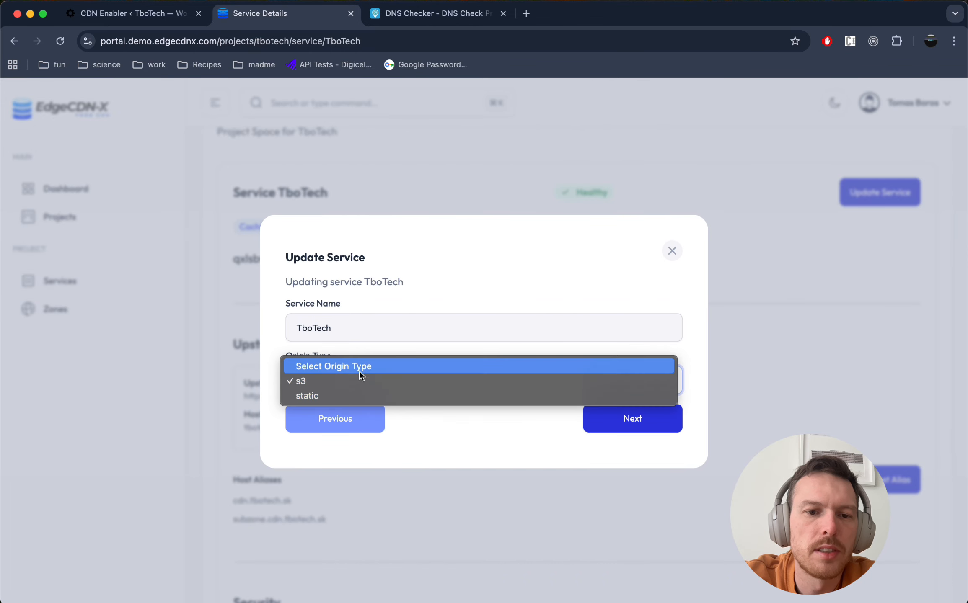
click(351, 398)
click(610, 423)
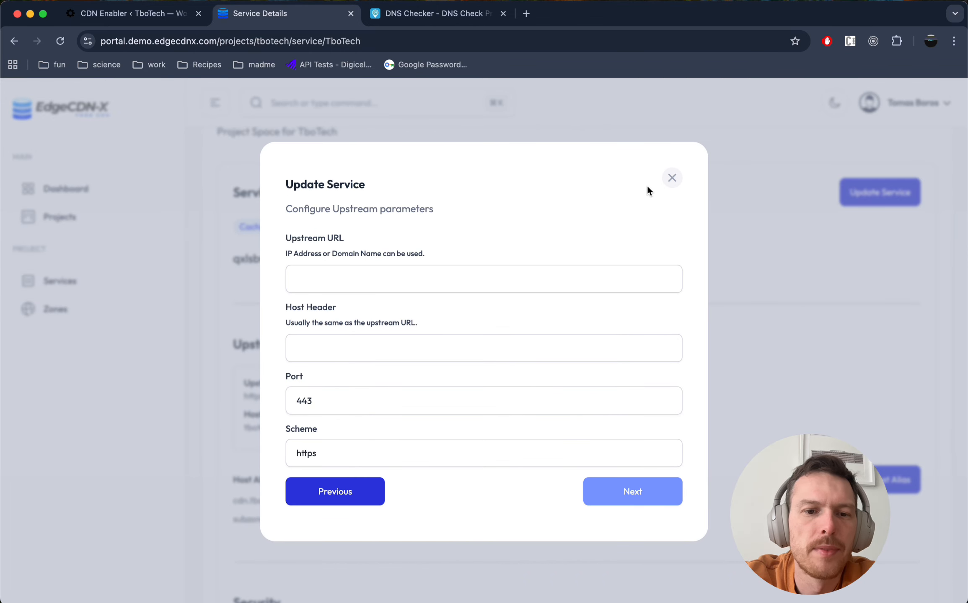
click(673, 178)
Step: Reopen the TboTech service update and continue past the existing origin and upstream settings to the caching parameters
click(842, 189)
click(633, 419)
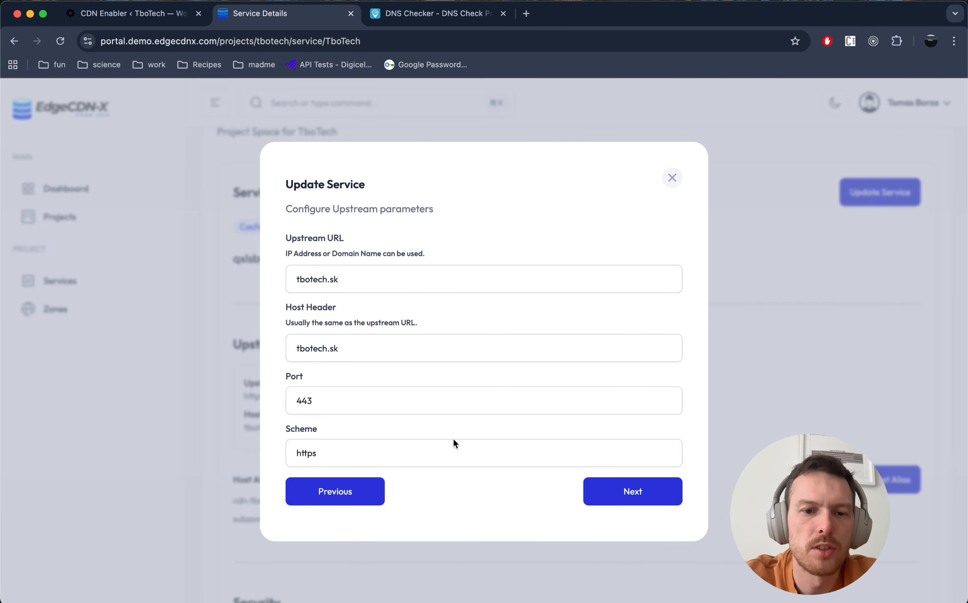
click(627, 494)
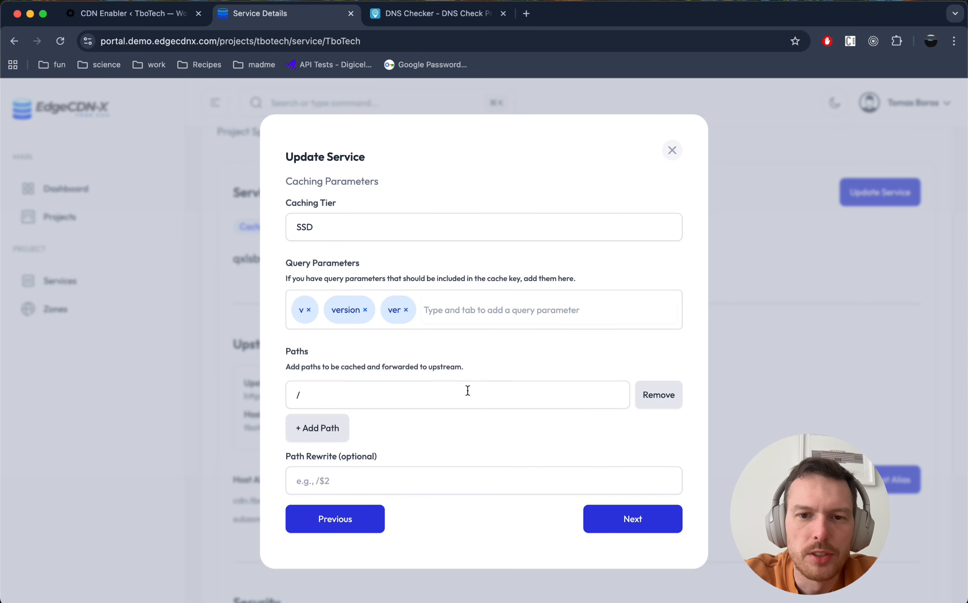
Step: Review the available caching tiers and the query parameters included in the cache key
click(462, 228)
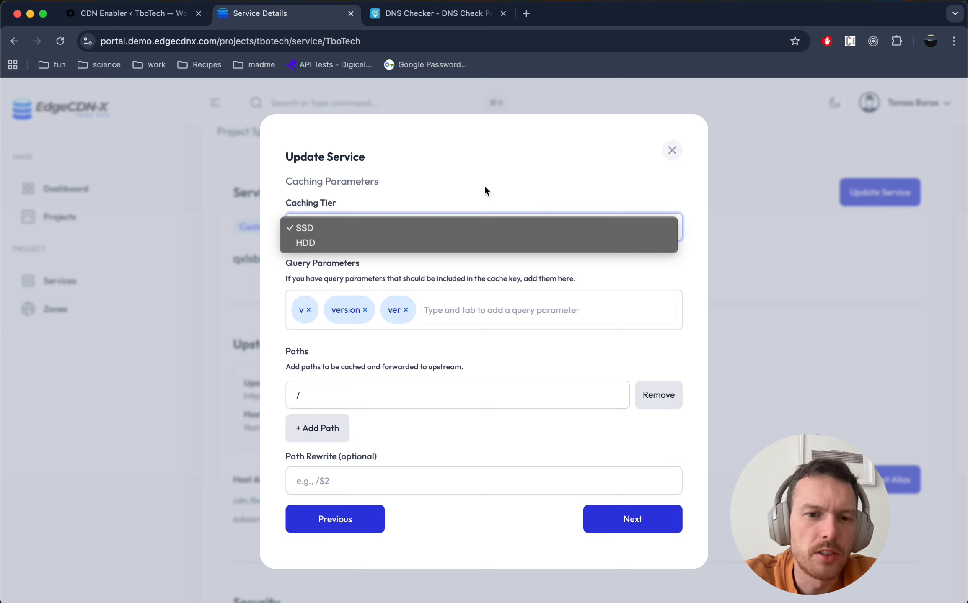
click(485, 185)
click(483, 230)
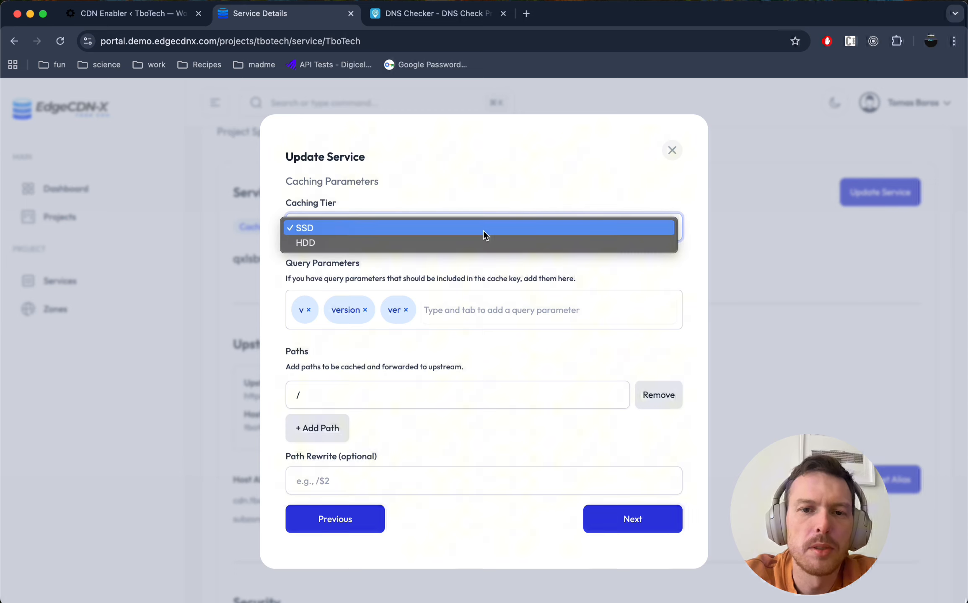
click(497, 190)
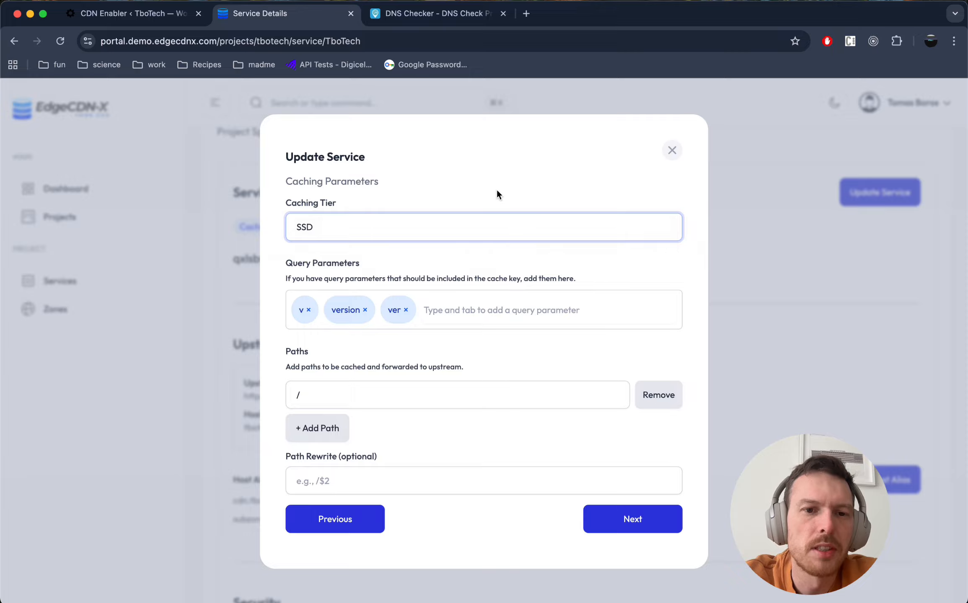
click(452, 305)
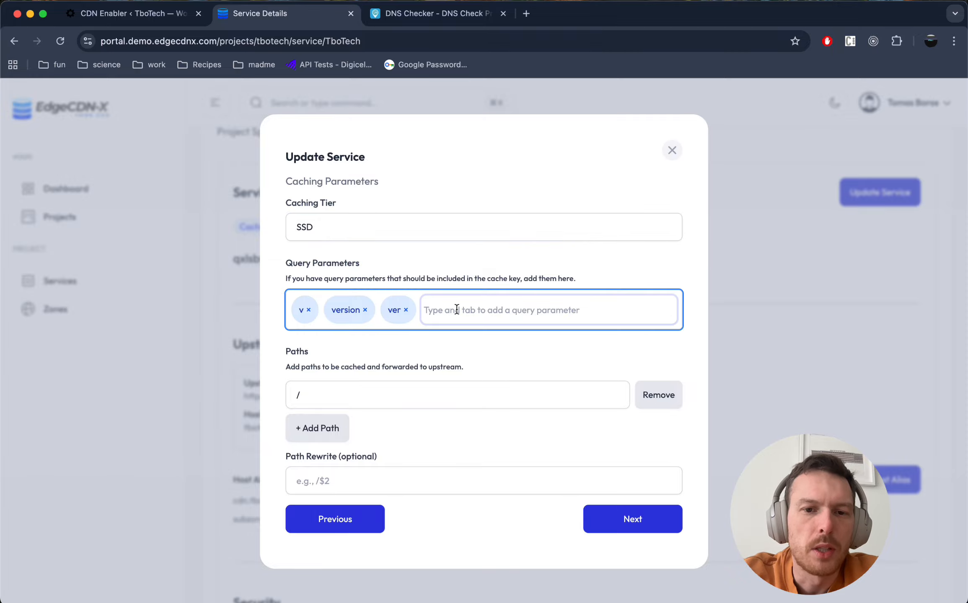
click(465, 346)
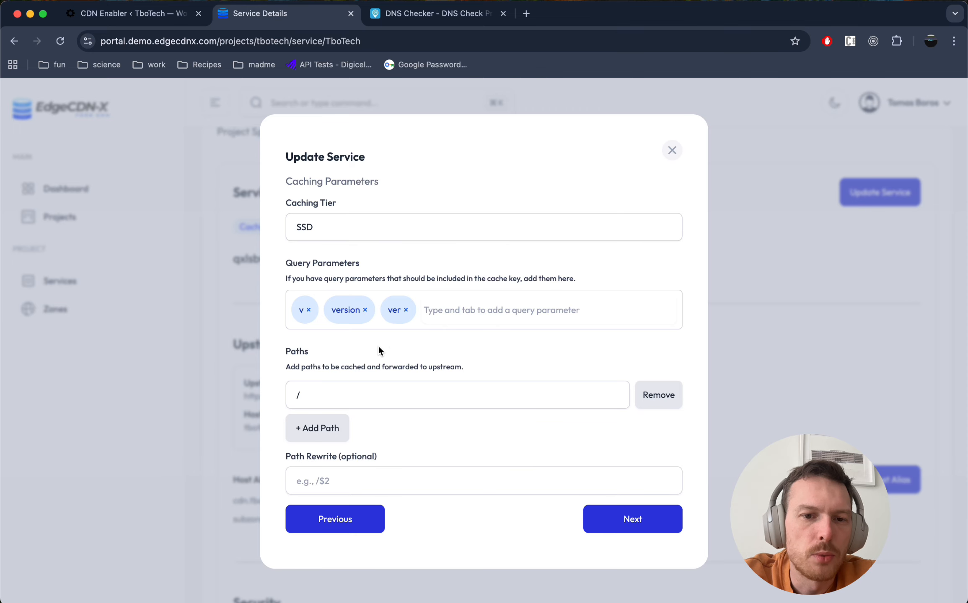
Step: Set the paths cached and forwarded to upstream to /wp-includes, /wp-contents and /wp-admin
click(370, 394)
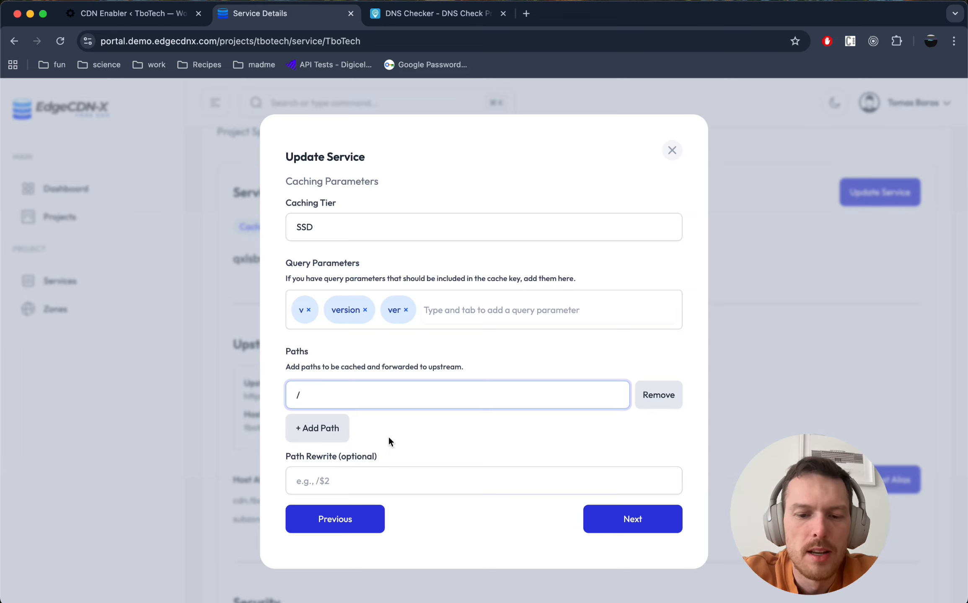
text(wp-includes)
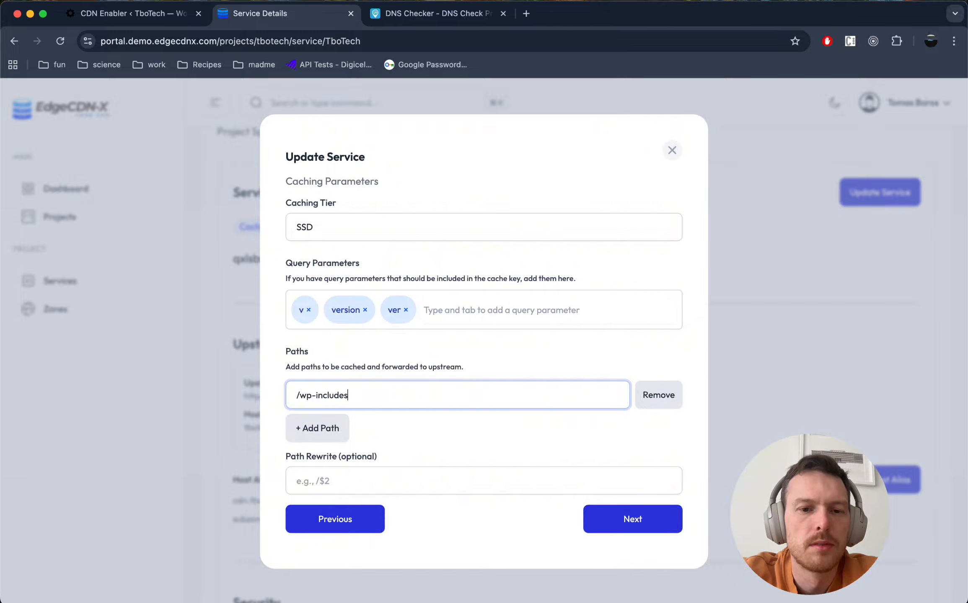
click(322, 428)
click(345, 410)
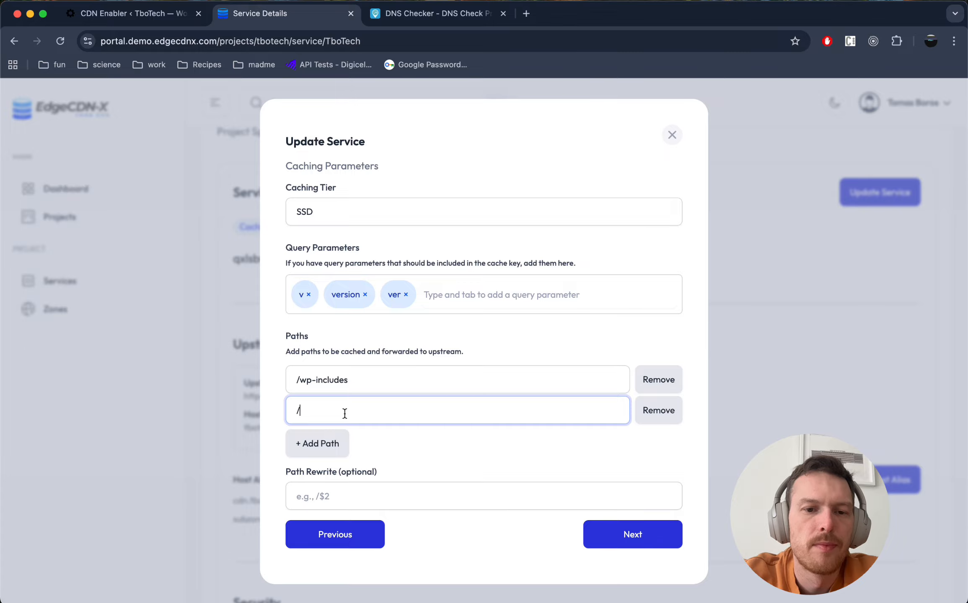
text(wp-contents)
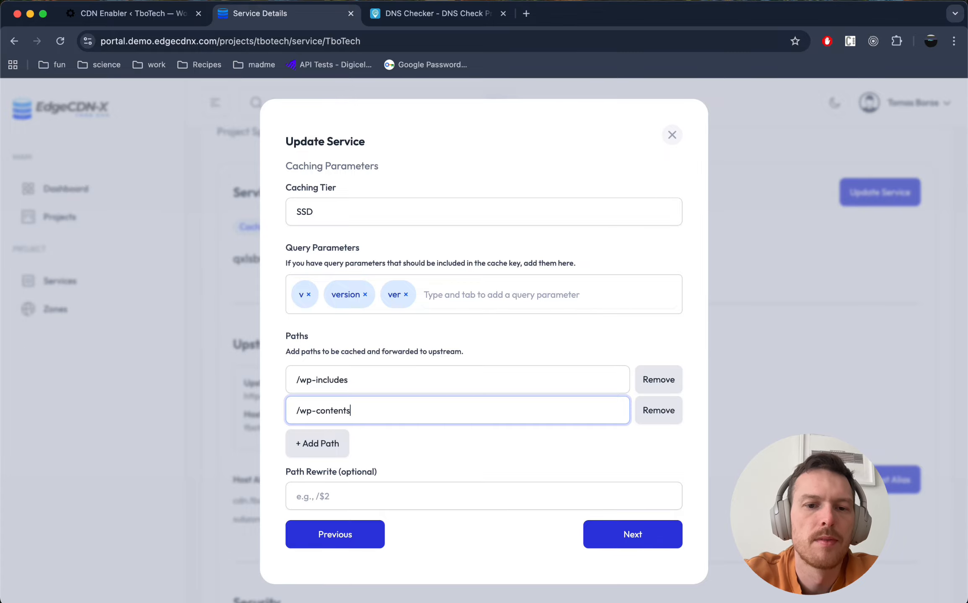
click(326, 442)
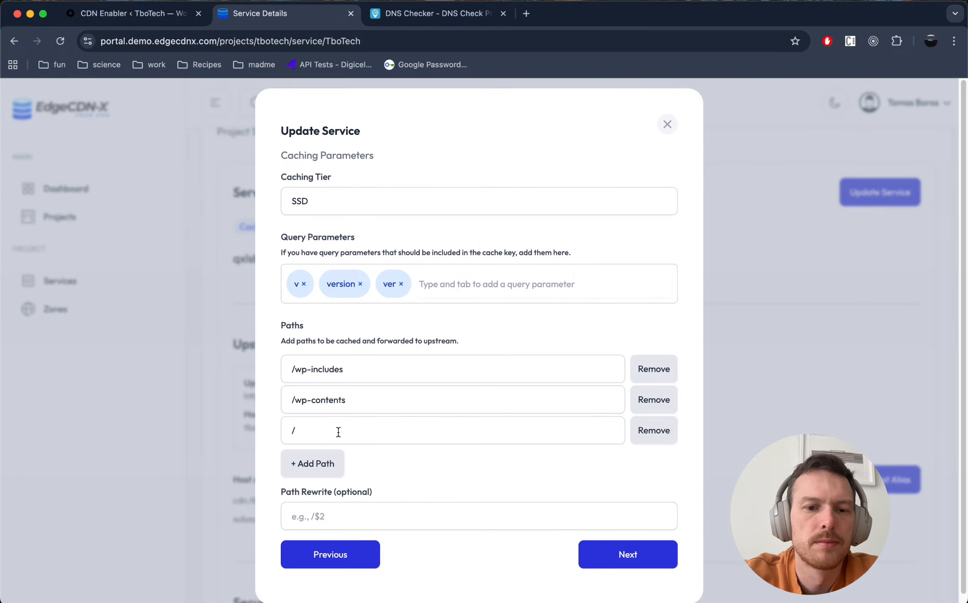
click(339, 431)
text(wp-admin)
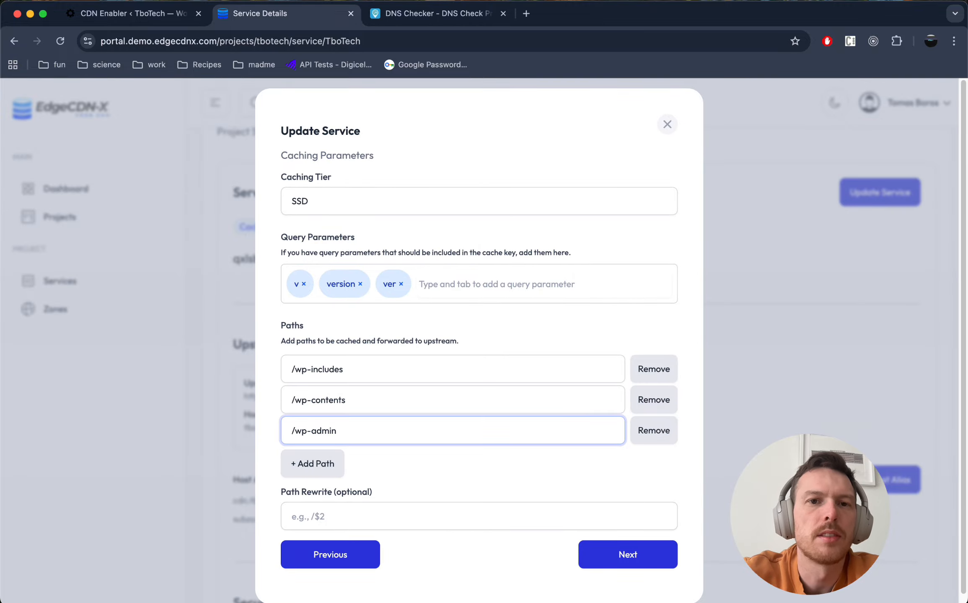
Step: Open tbotech.sk in a new browser tab and inspect the resource paths in its page elements
key(super+t)
text(tbotech.sk)
key(Return)
key(alt+super+i)
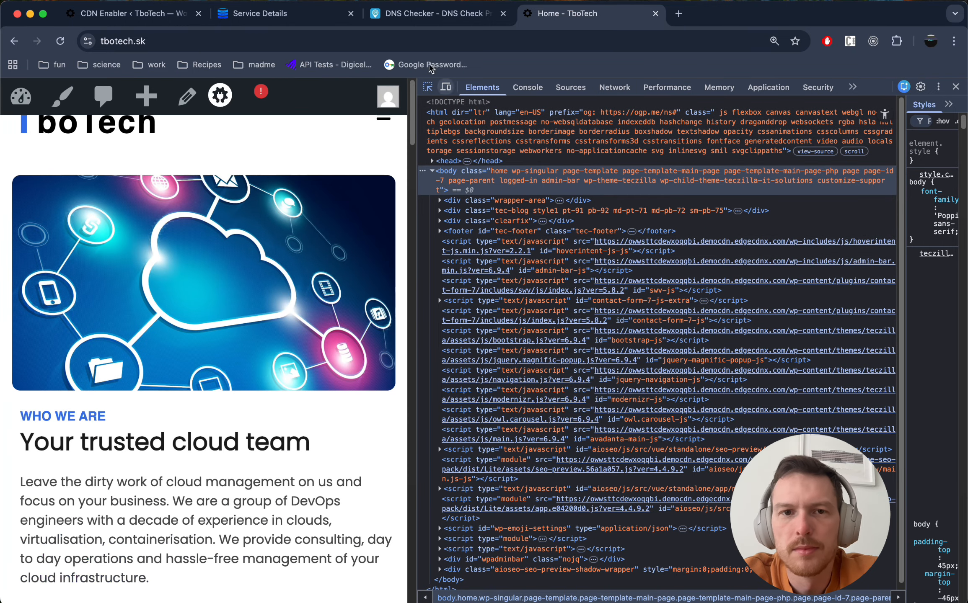
Step: Return to the service update and correct the second cached path to /wp-content
click(334, 19)
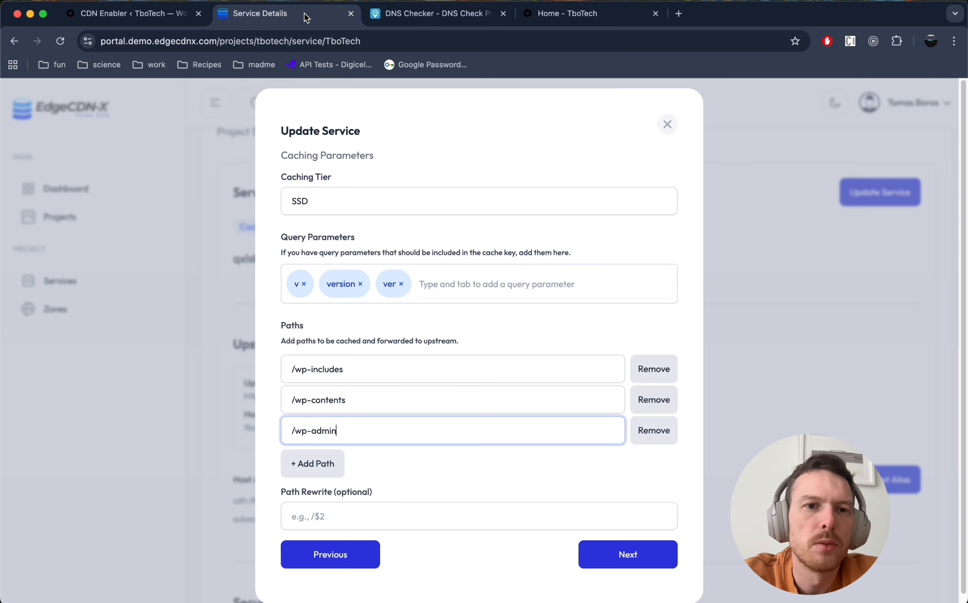
click(371, 397)
key(BackSpace)
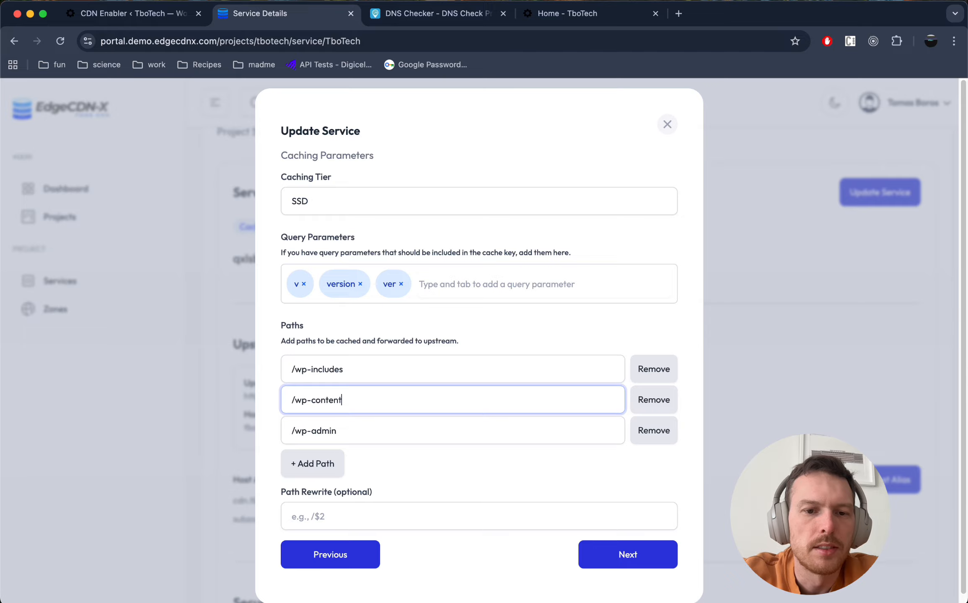
Step: Check the script paths in the TboTech page elements again and return to the service's caching parameters
key(ctrl+Tab)
key(ctrl+Tab)
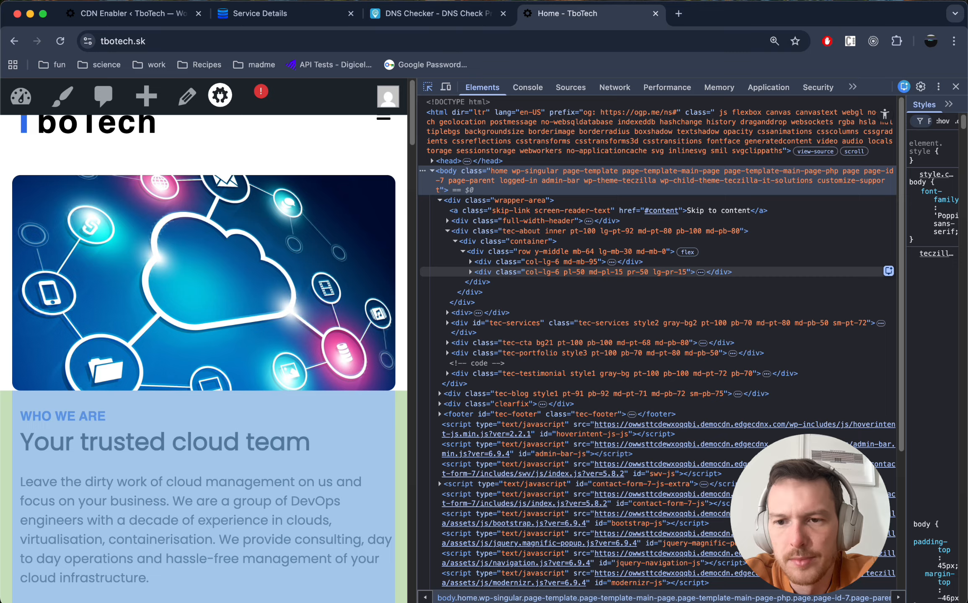
key(ctrl+shift+Tab)
key(ctrl+shift+Tab)
click(416, 446)
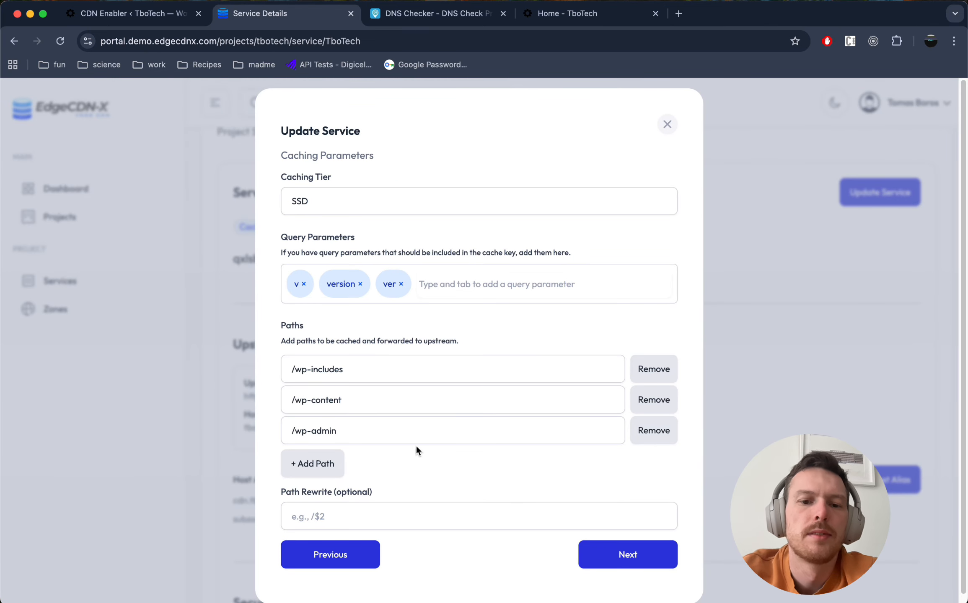
Step: Leave the path rewrite empty and submit the service update with WAF enabled
scroll(424, 415, down, 1)
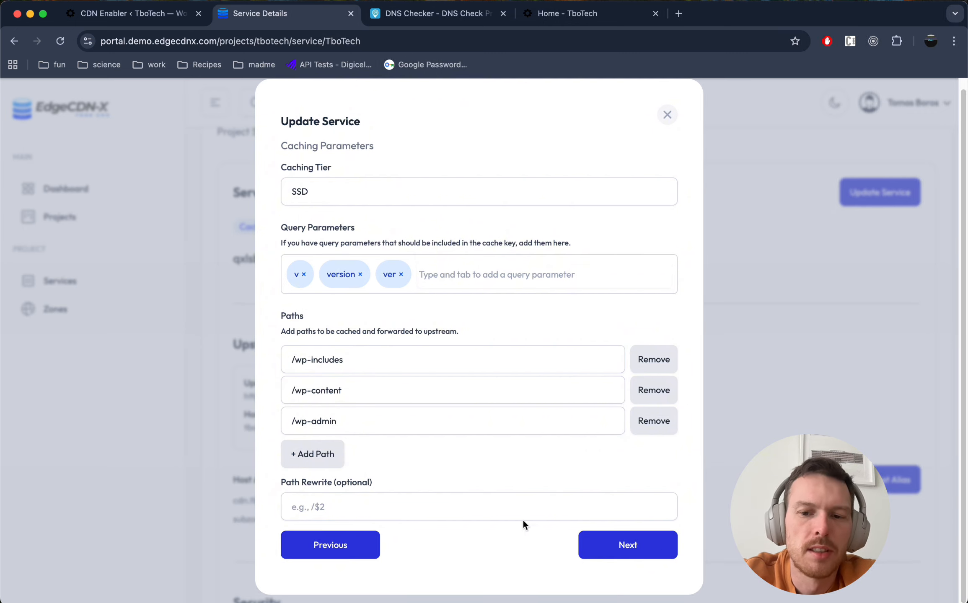
scroll(501, 463, up, 1)
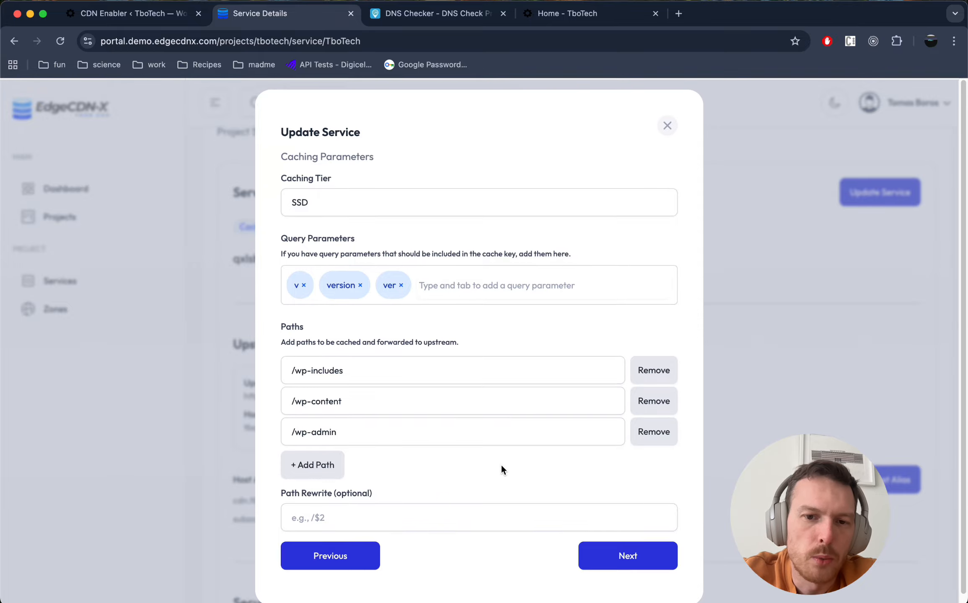
scroll(501, 466, down, 1)
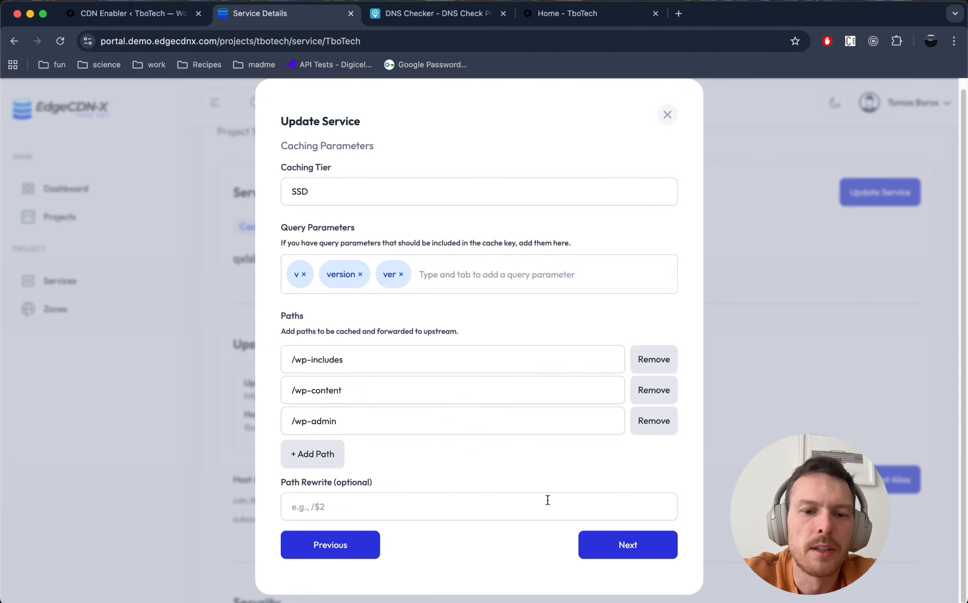
click(414, 502)
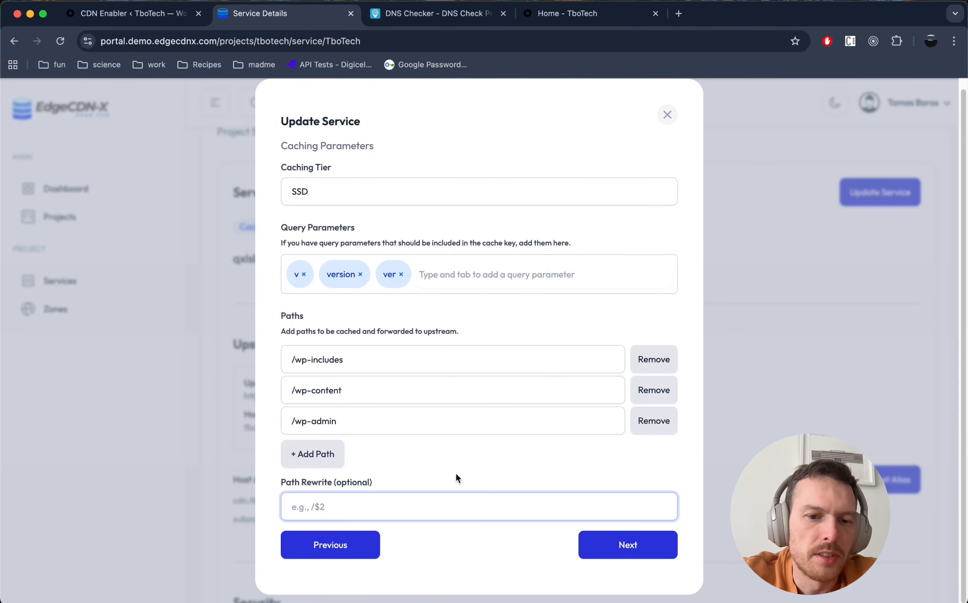
click(493, 461)
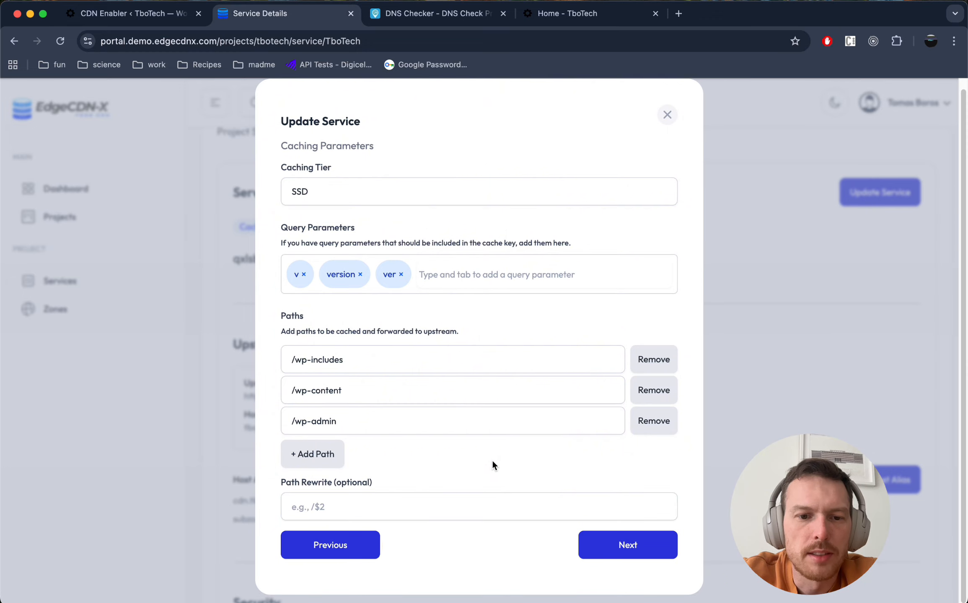
click(626, 542)
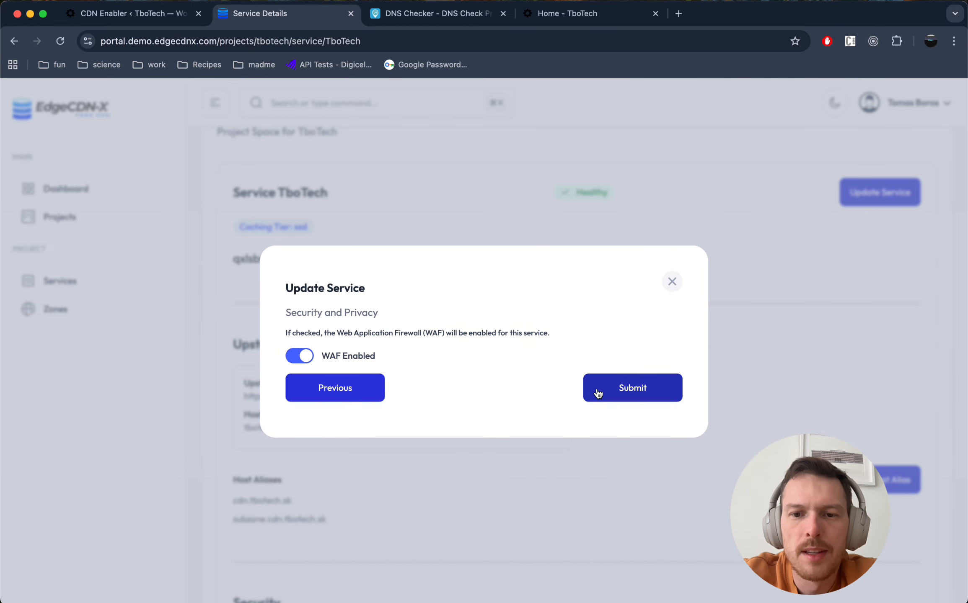
click(635, 393)
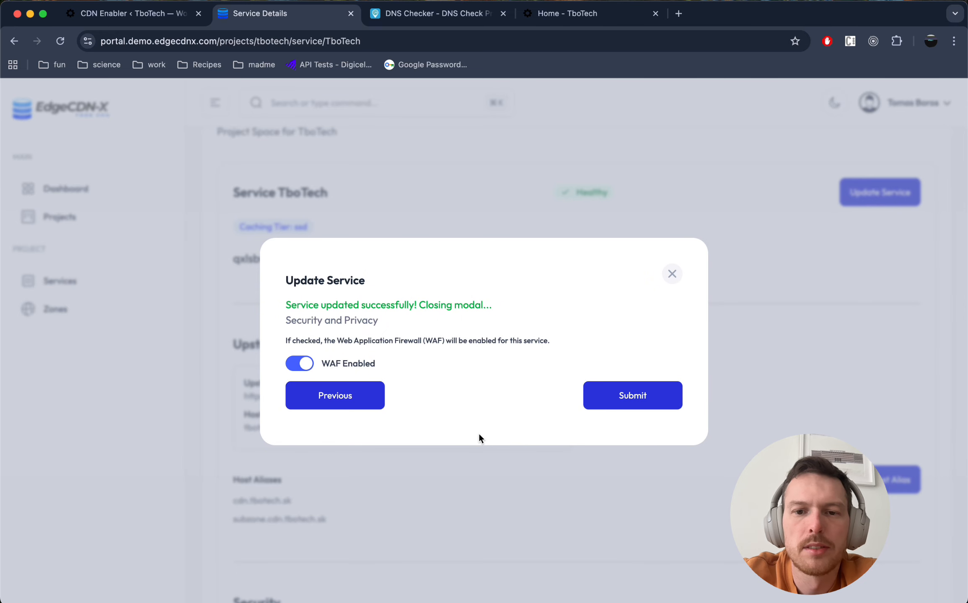
Step: Review the service's certificate and sync details, and copy the host alias cdn.tbotech.sk
scroll(478, 433, down, 15)
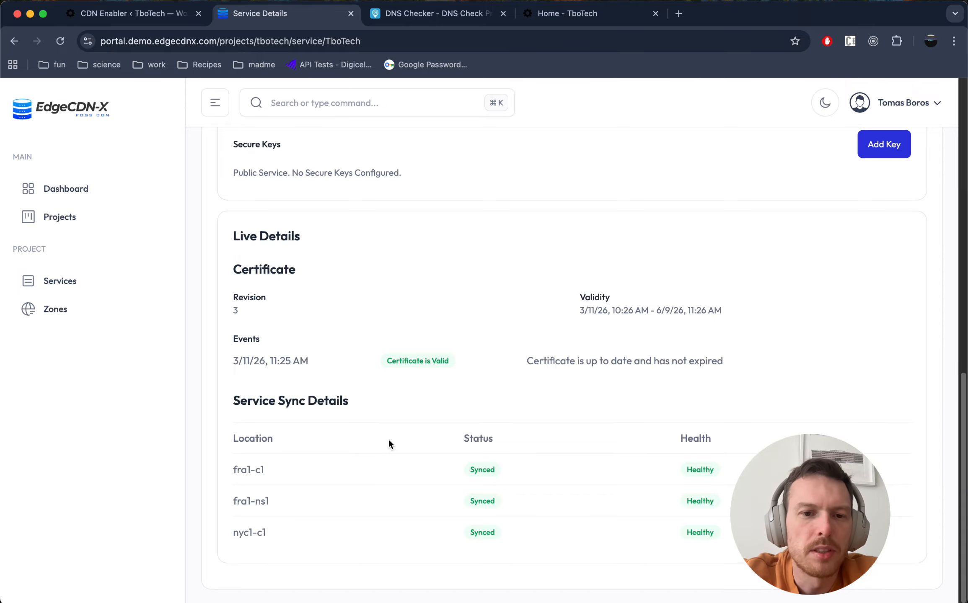
scroll(315, 301, up, 10)
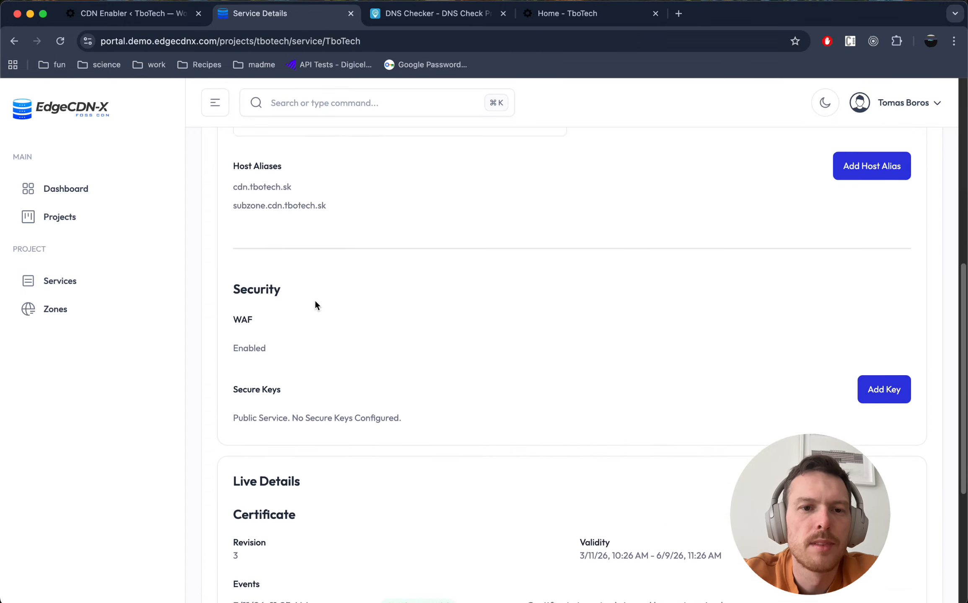
triple_click(272, 278)
key(super+c)
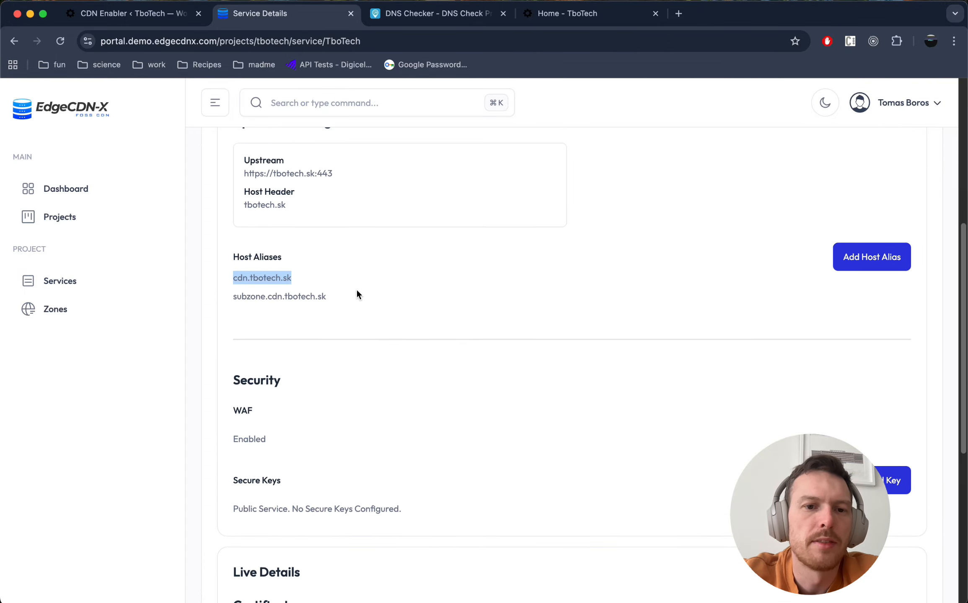
Step: Switch to the WordPress CDN Enabler settings and replace the CDN hostname with cdn.tbotech.sk
key(ctrl+shift+Tab)
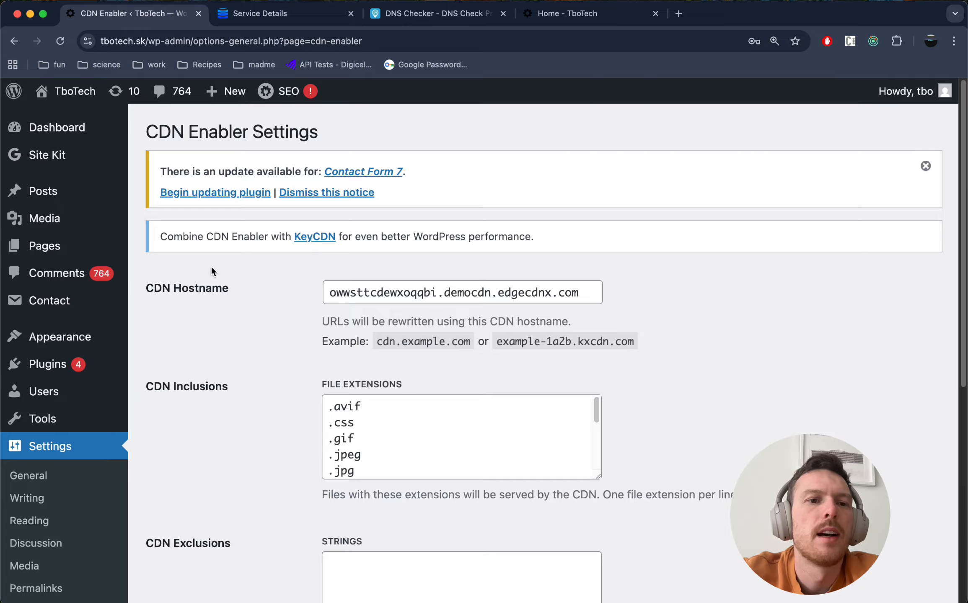
scroll(63, 302, down, 3)
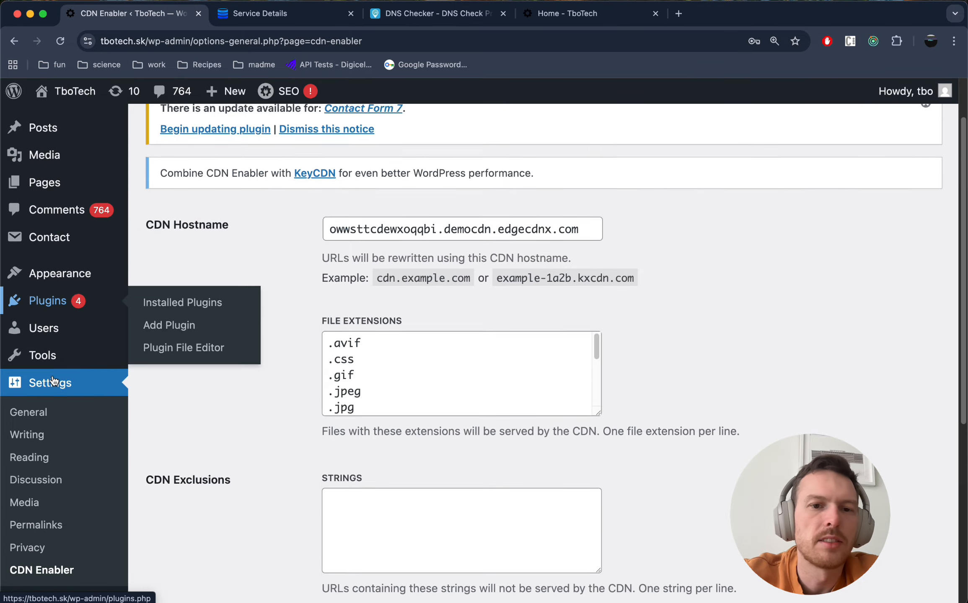
scroll(70, 282, up, 3)
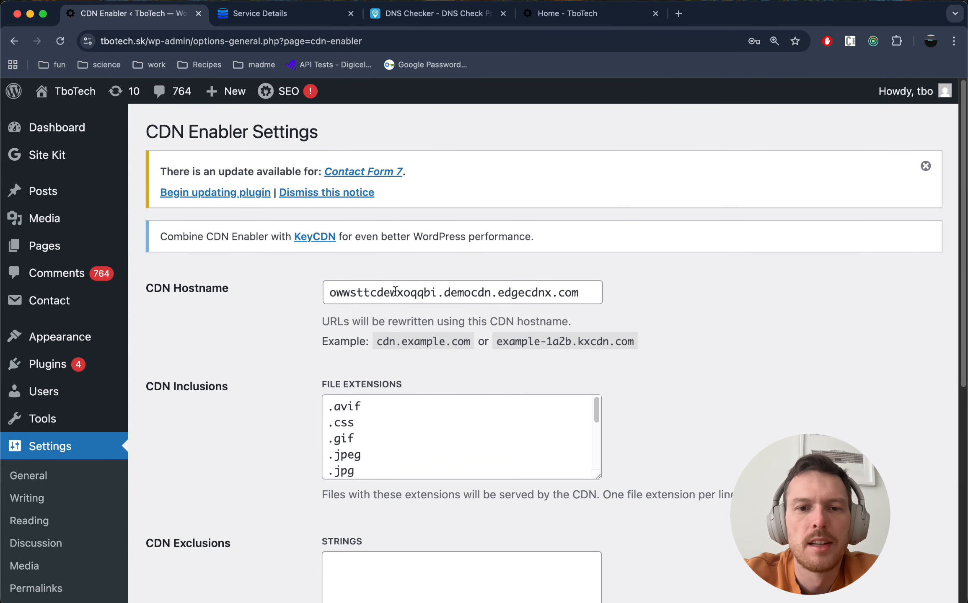
triple_click(352, 292)
key(super+v)
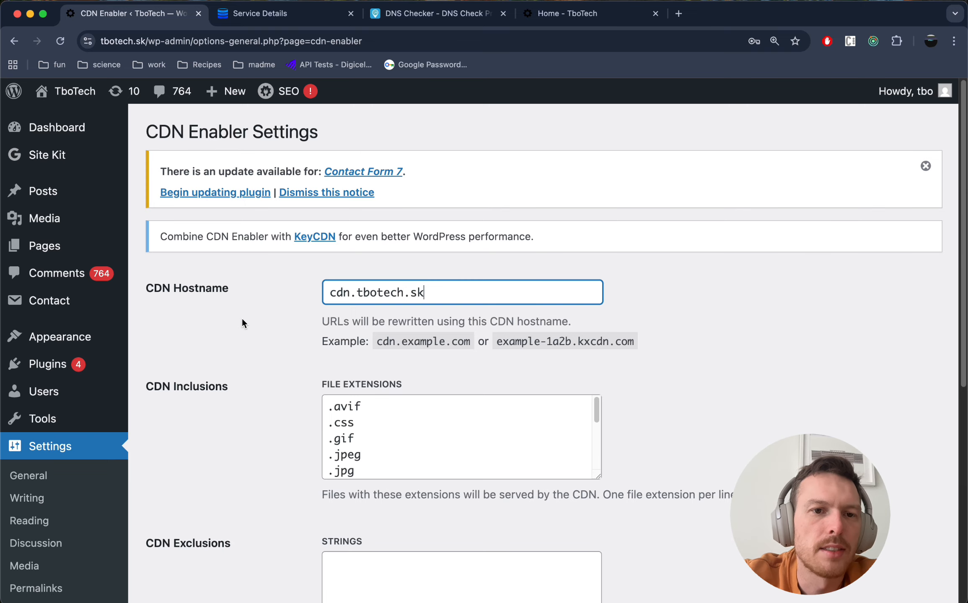
scroll(242, 320, down, 5)
scroll(242, 320, up, 5)
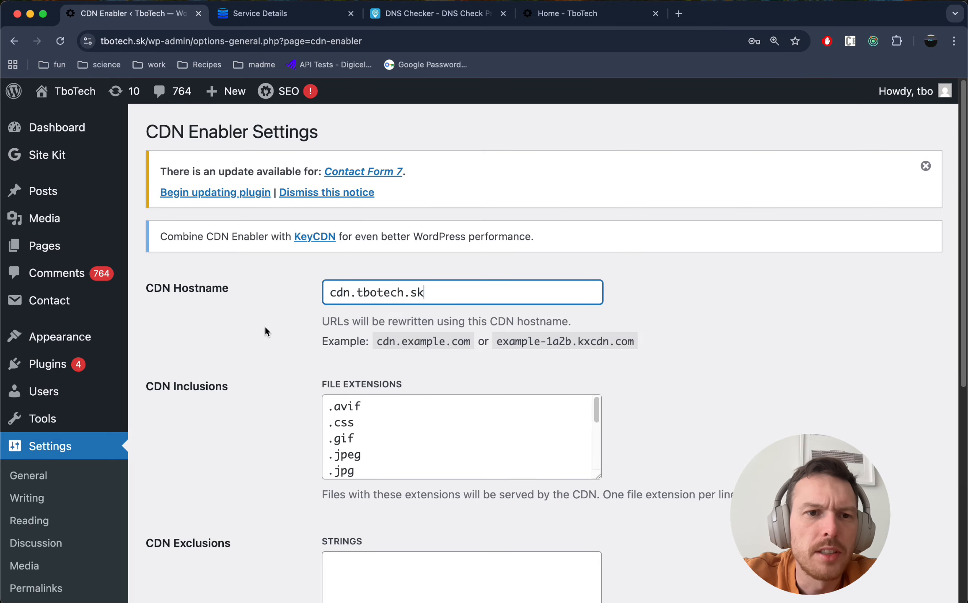
Step: Save and validate the CDN Enabler configuration, check the hostname validation notice, and save the settings once more
scroll(275, 371, down, 8)
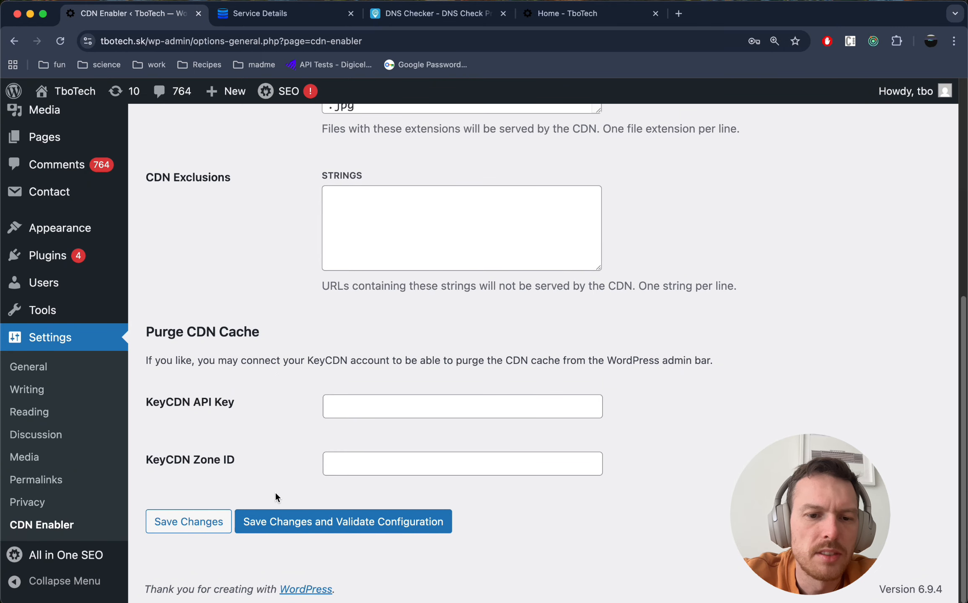
click(286, 524)
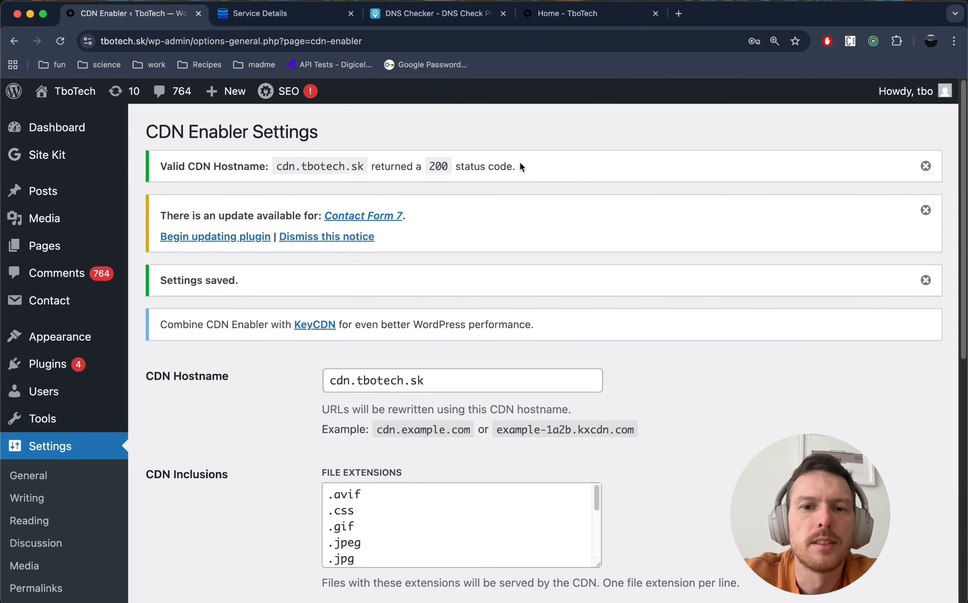
drag(519, 161, 214, 161)
click(215, 162)
scroll(239, 254, down, 10)
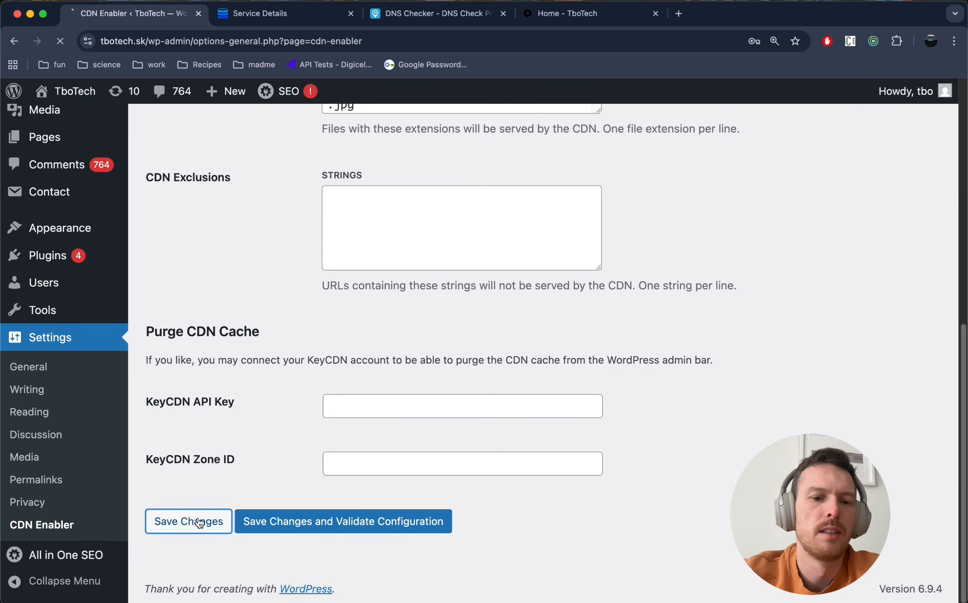
click(195, 522)
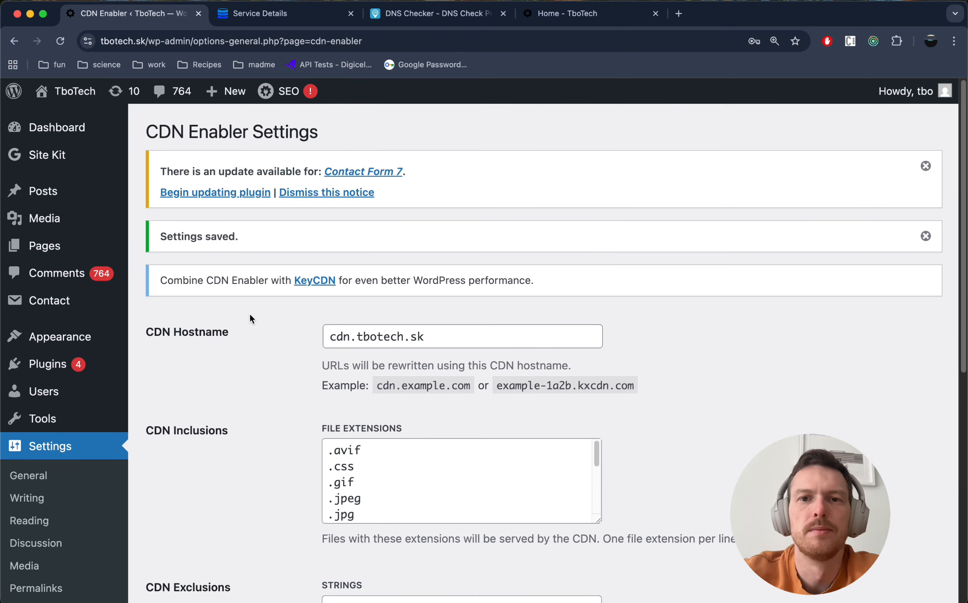
Step: Reload the TboTech homepage and inspect the TruSeoScore script request's URL and cache status in the network headers
key(ctrl+shift+Tab)
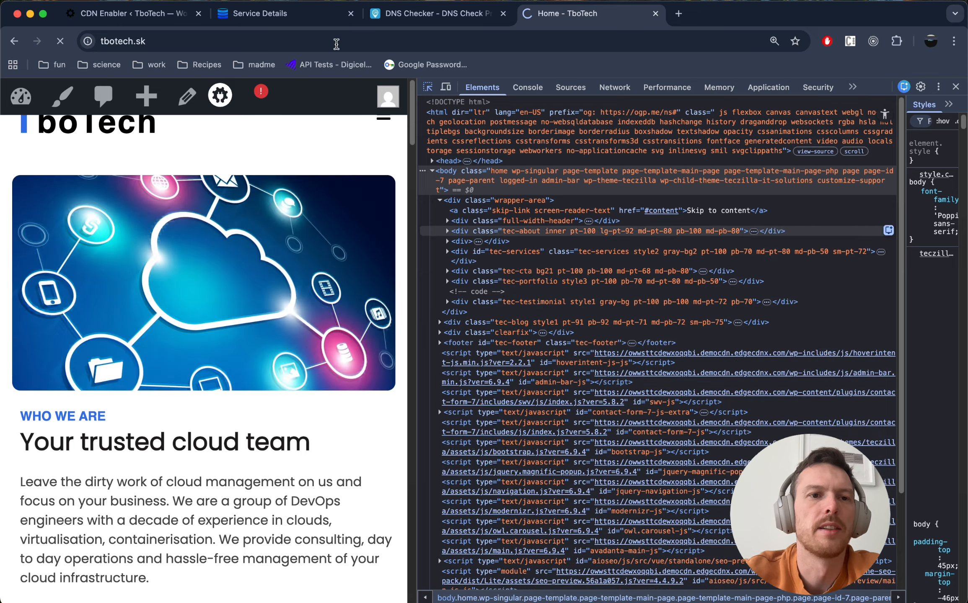
key(super+r)
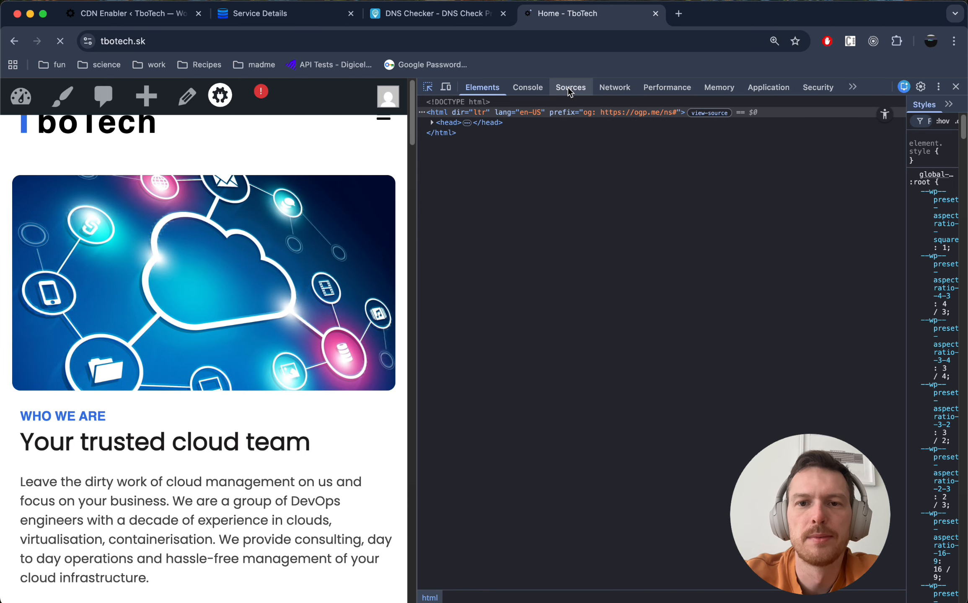
click(568, 87)
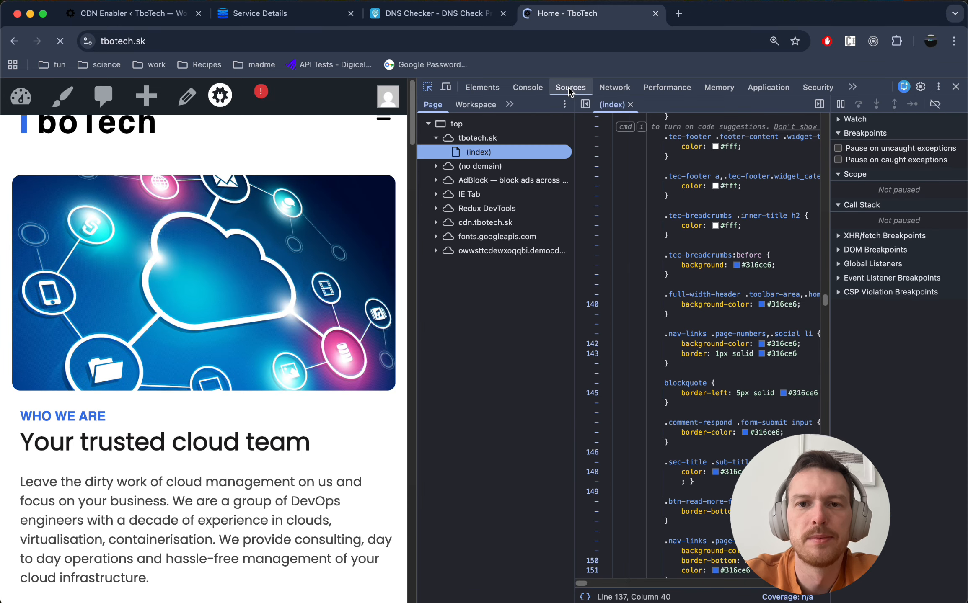
click(613, 88)
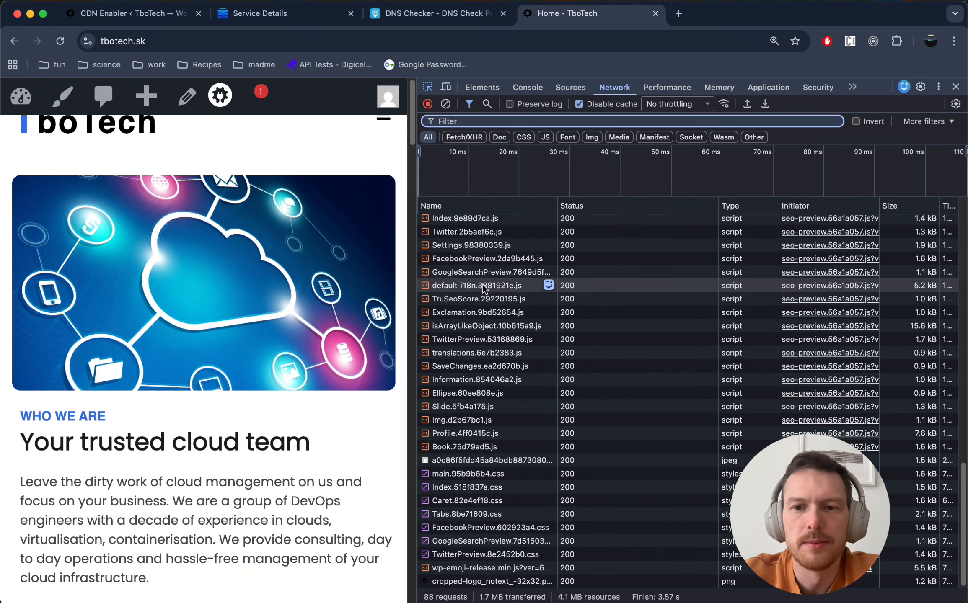
click(486, 297)
click(578, 207)
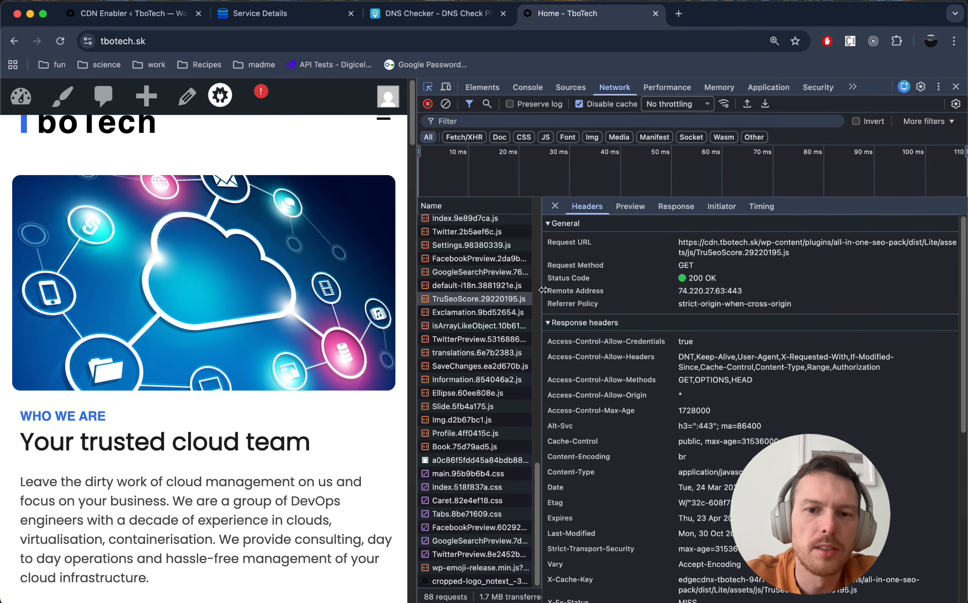
drag(542, 290, 573, 290)
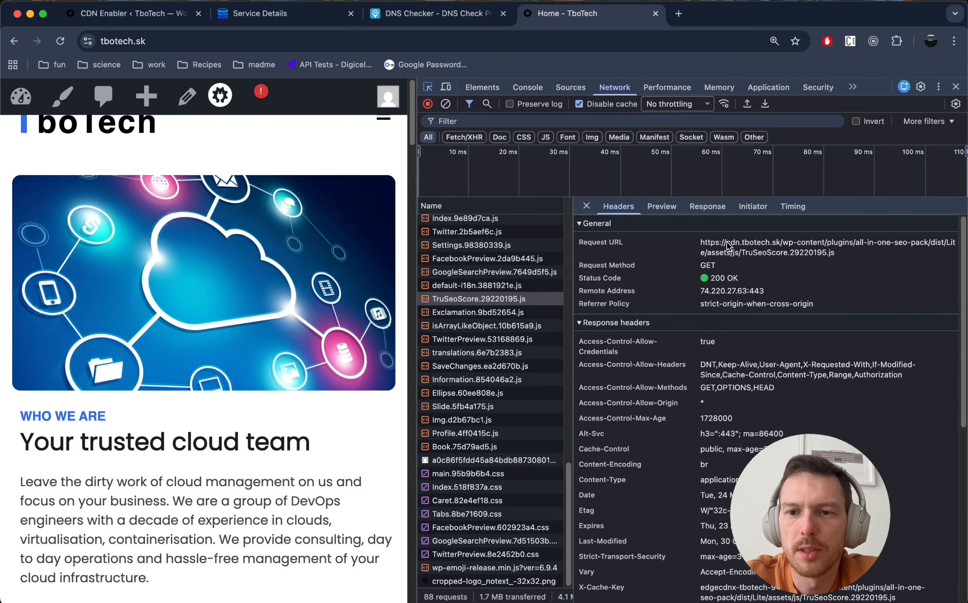
scroll(721, 335, down, 5)
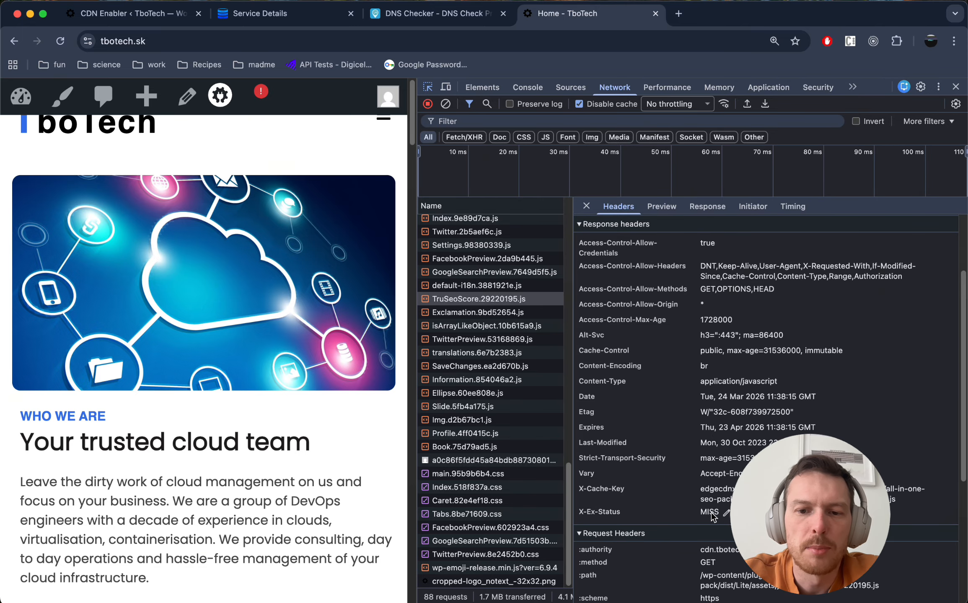
Step: Reload the homepage again and check the X-Ex-Status header of the GoogleSearchPreview script request
click(61, 43)
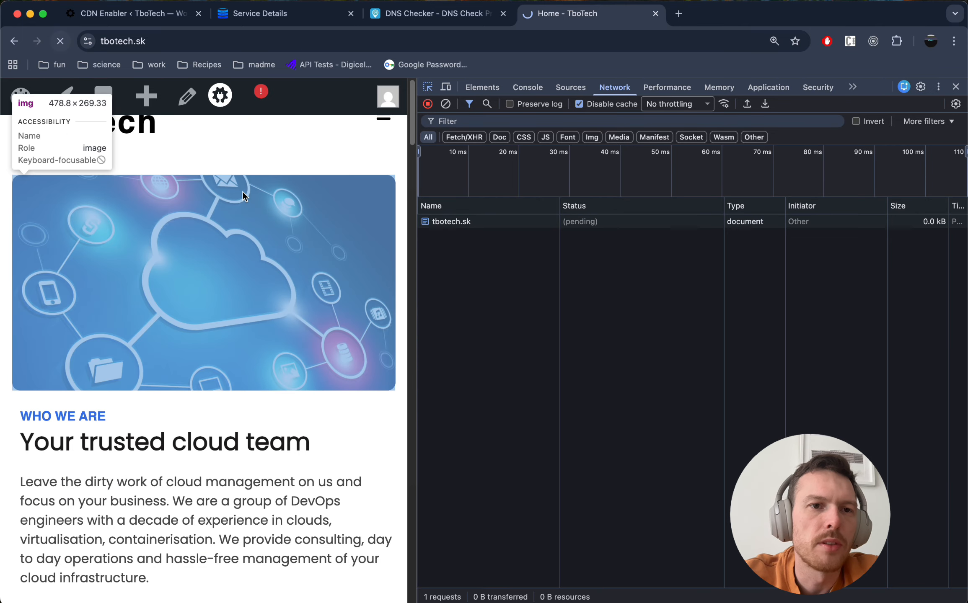
click(475, 287)
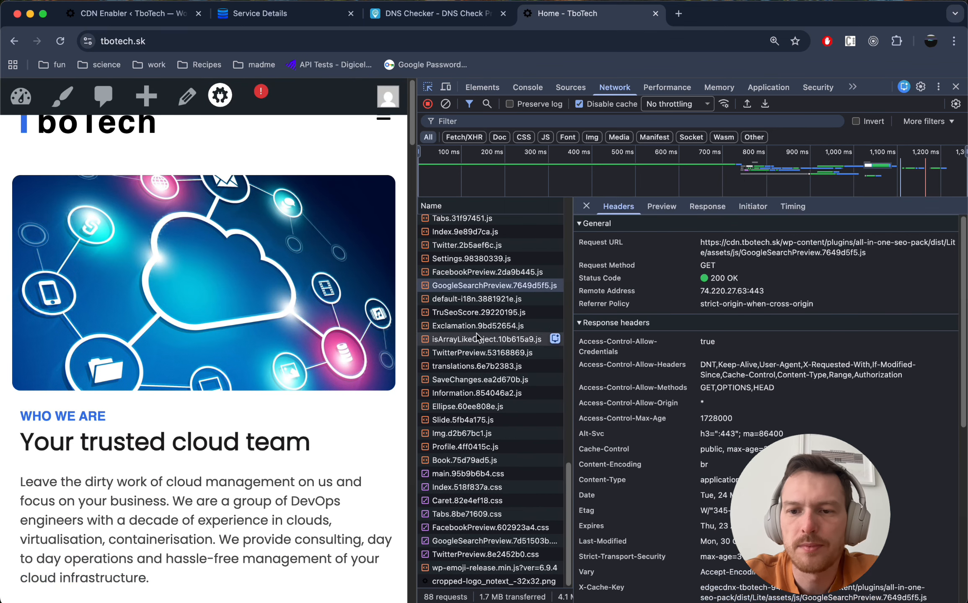
scroll(669, 465, down, 5)
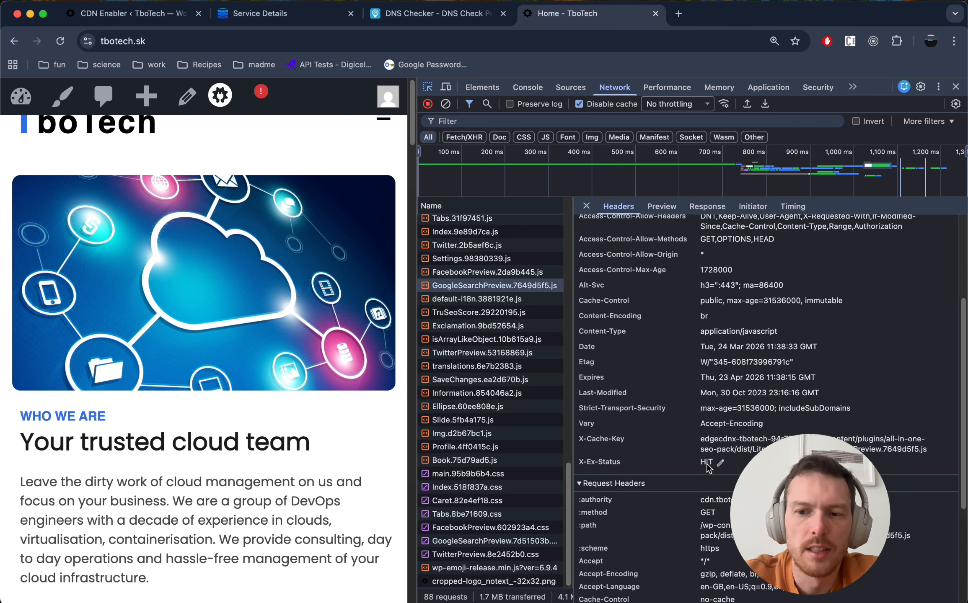
Step: Examine the X-Cache-Key and version parameter in the navigation.js response headers, and close the developer tools
scroll(475, 443, up, 3)
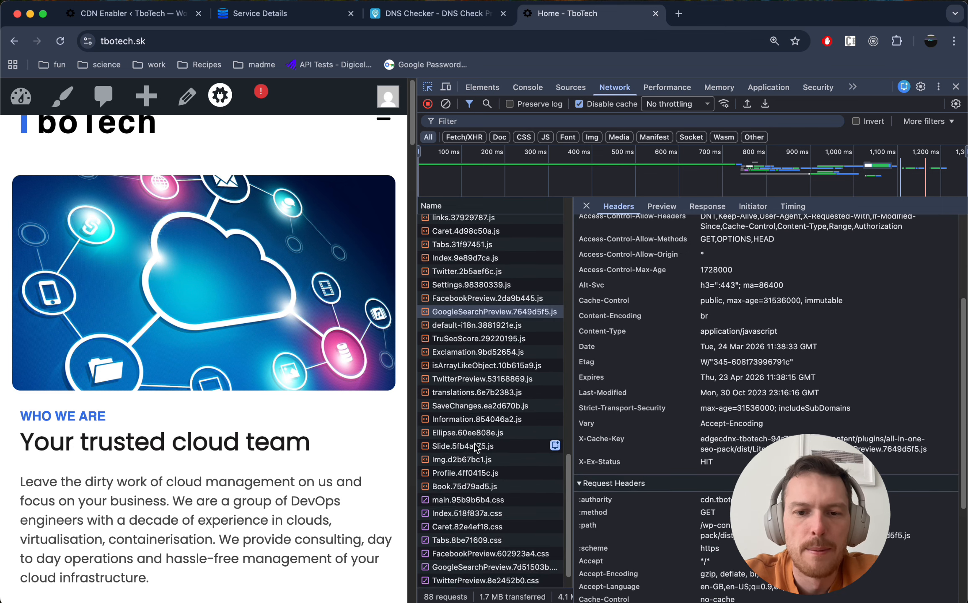
scroll(474, 443, up, 4)
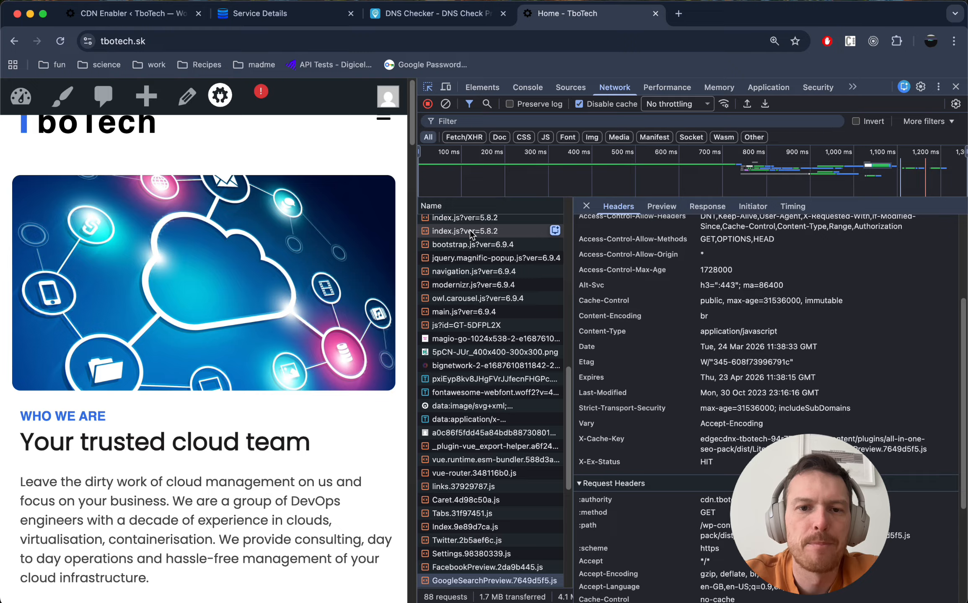
click(486, 273)
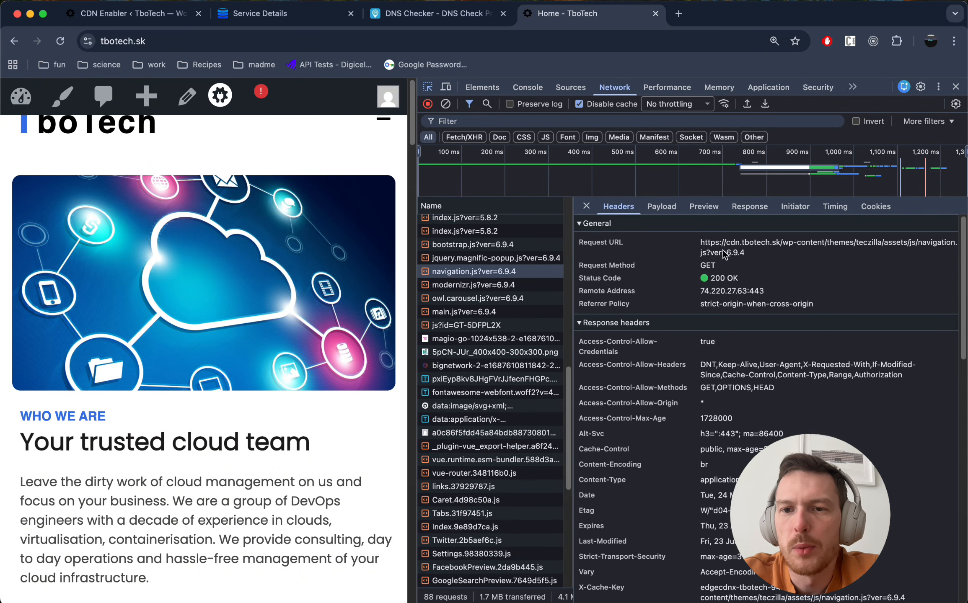
scroll(728, 348, down, 5)
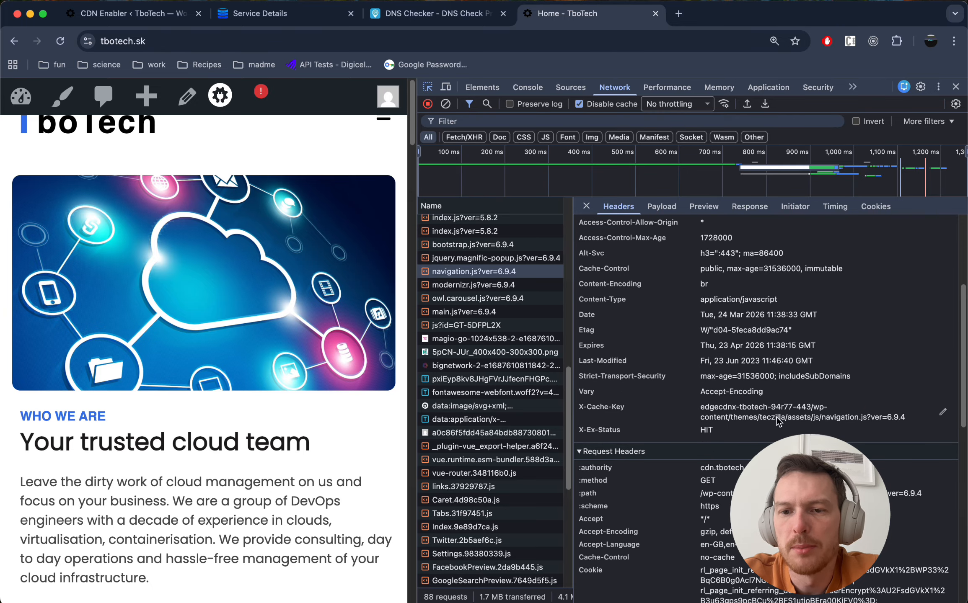
drag(912, 417, 869, 416)
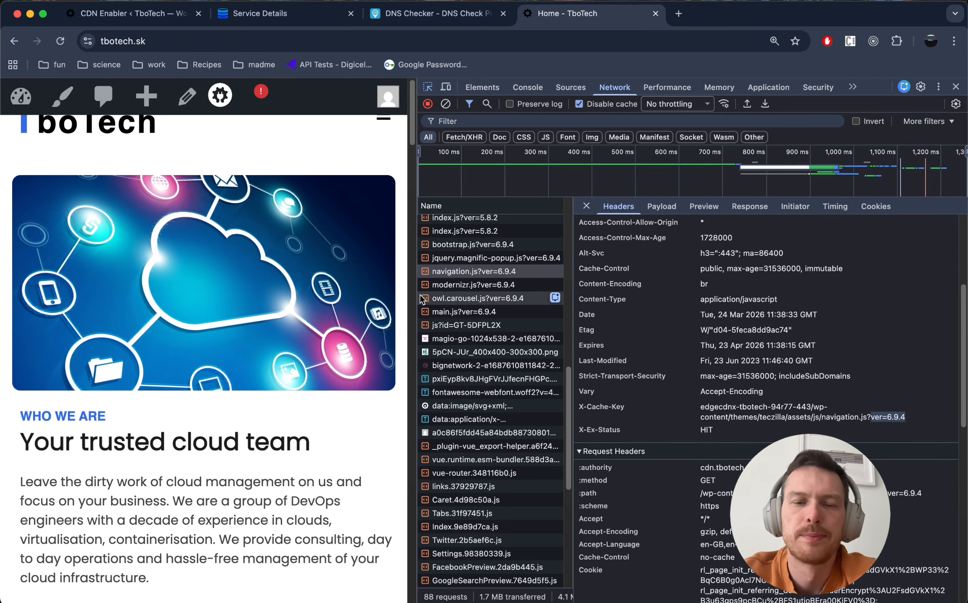
click(956, 87)
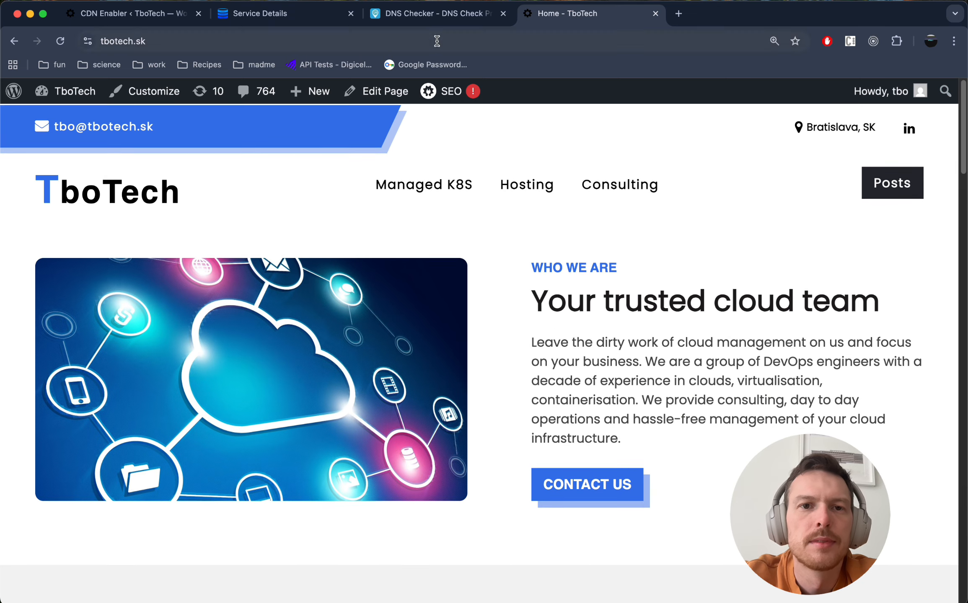
Step: Return to the TboTech service details in the EdgeCDN-X portal and review the host aliases and service summary
click(274, 17)
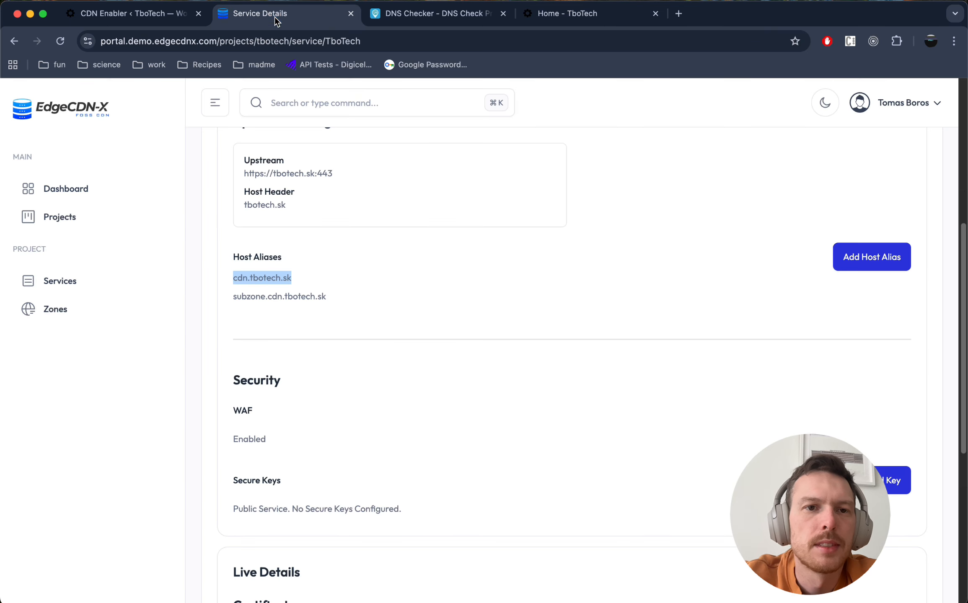
click(378, 296)
scroll(378, 296, up, 8)
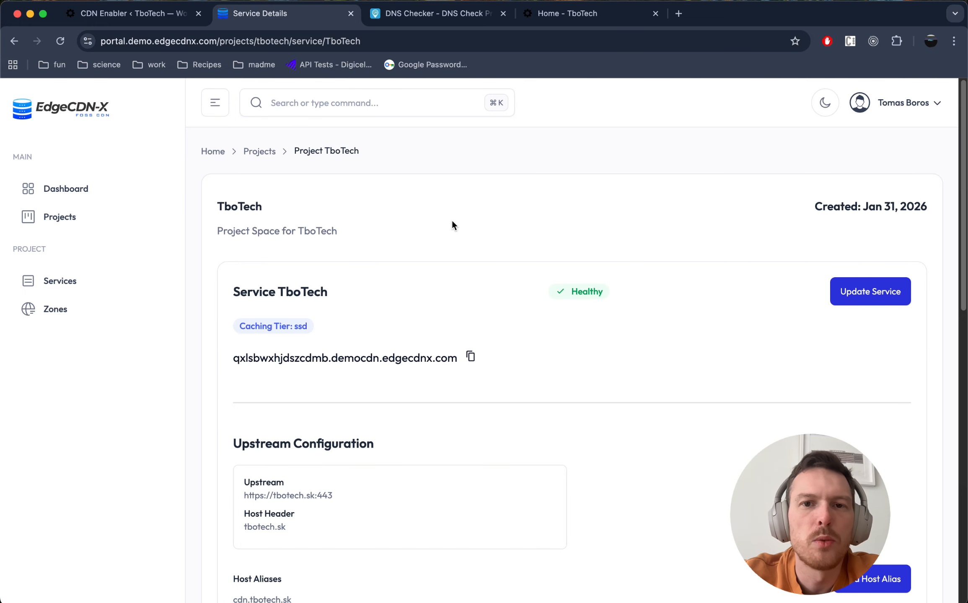
Step: Open test-origin.tbotech.sk in a new browser tab and go to its Cats page
key(super+t)
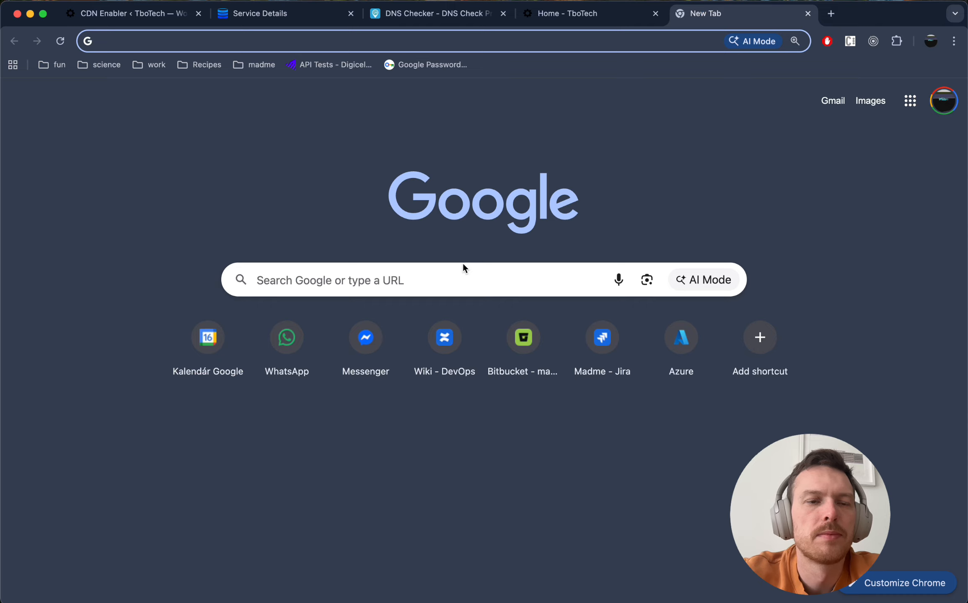
text(test-)
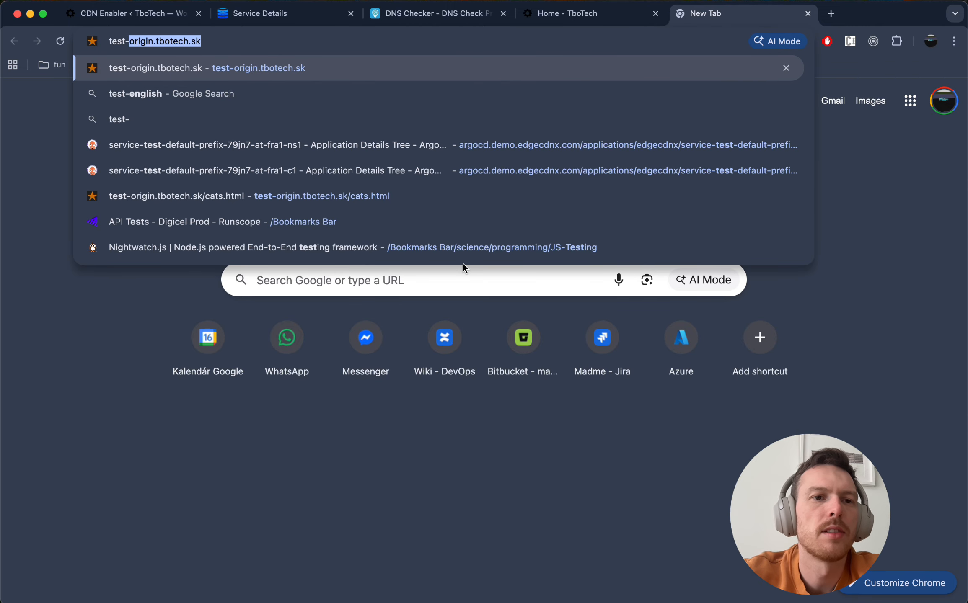
key(Return)
key(super+l)
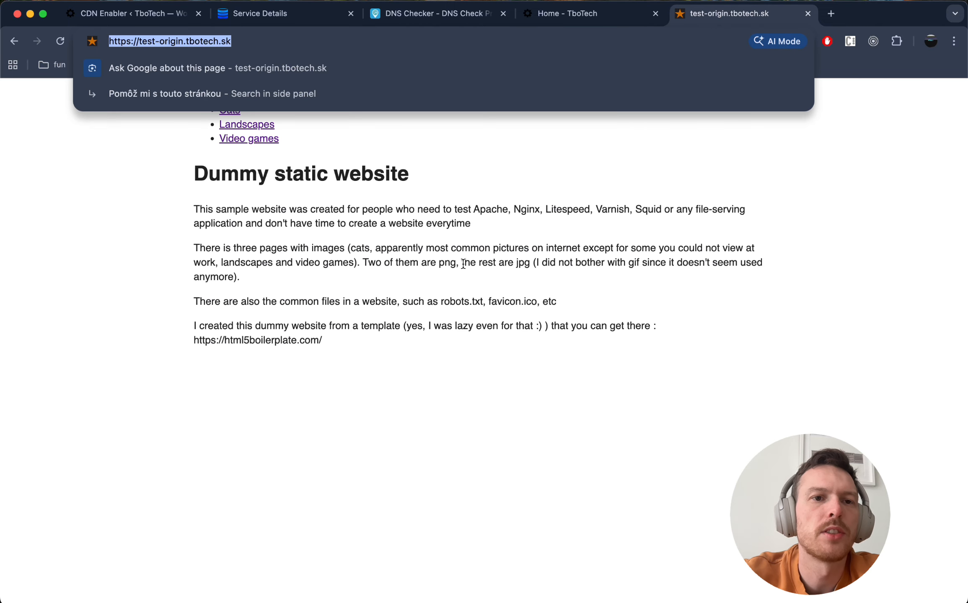
click(432, 238)
click(229, 110)
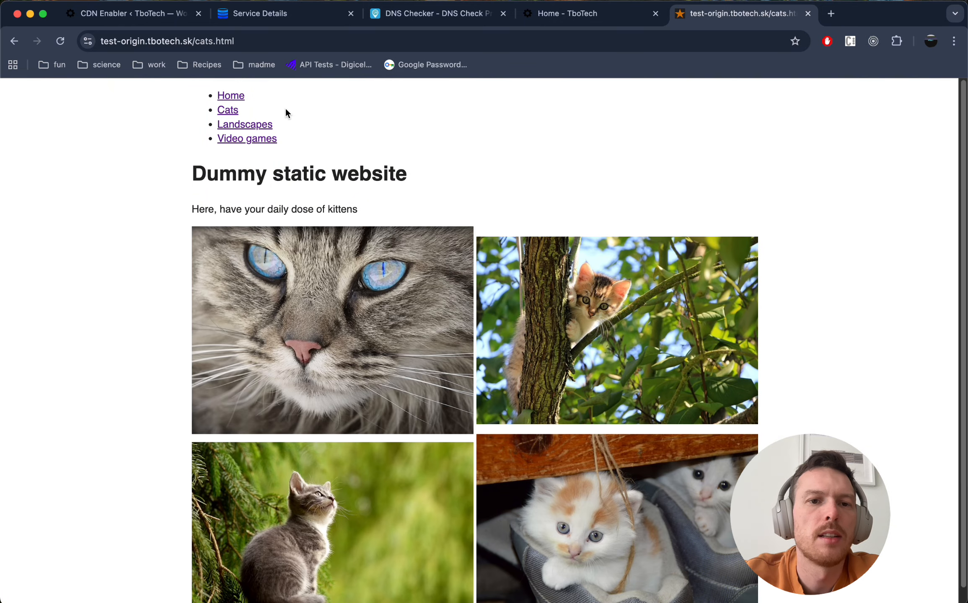
Step: Copy the hostname test-origin.tbotech.sk from the Cats page address
click(287, 42)
click(287, 43)
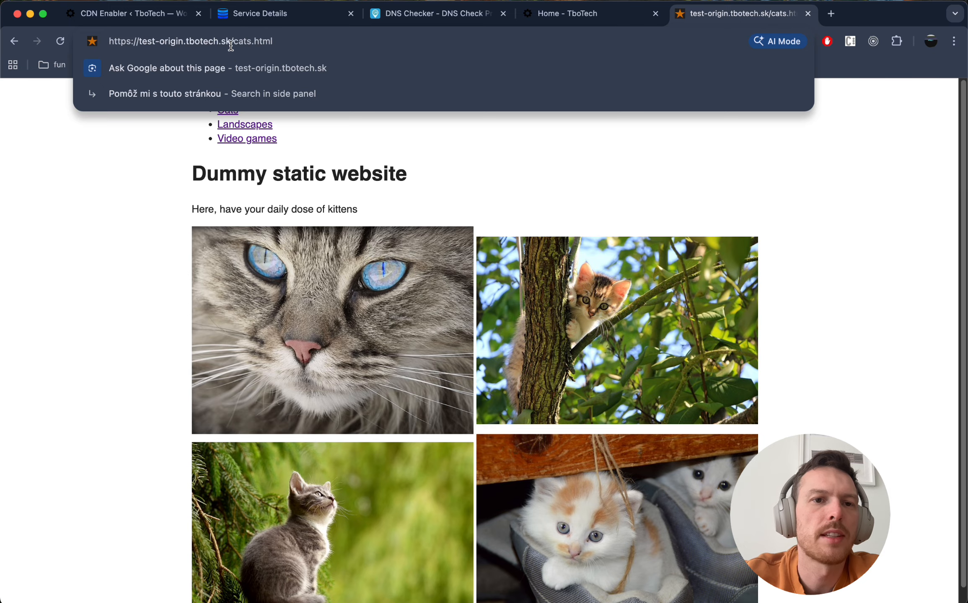
drag(230, 42, 141, 42)
Step: Switch back to the EdgeCDN-X portal and open the TboTech project's overview from the project list
key(ctrl+shift+Tab)
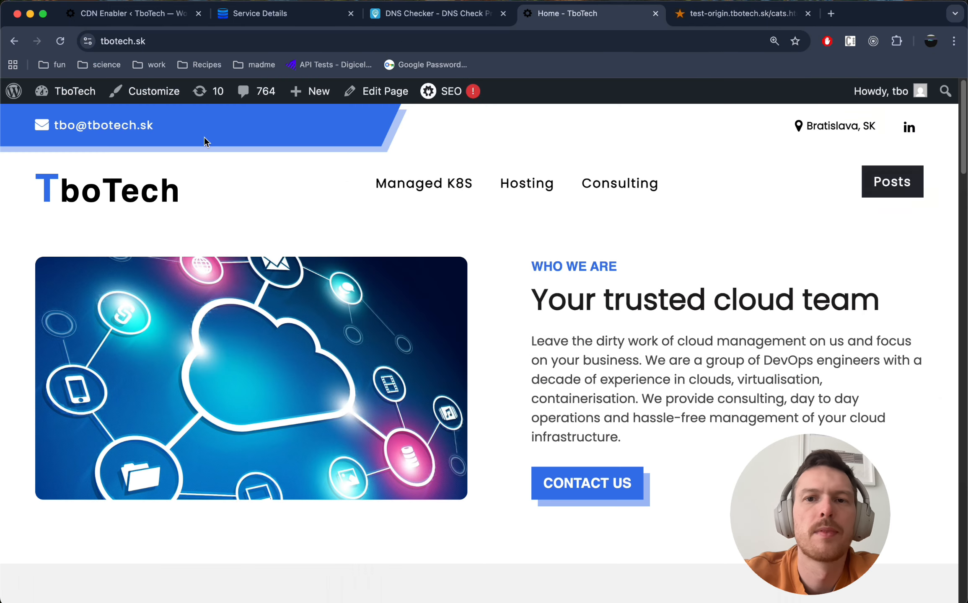
key(ctrl+shift+Tab)
key(ctrl+shift+Tab)
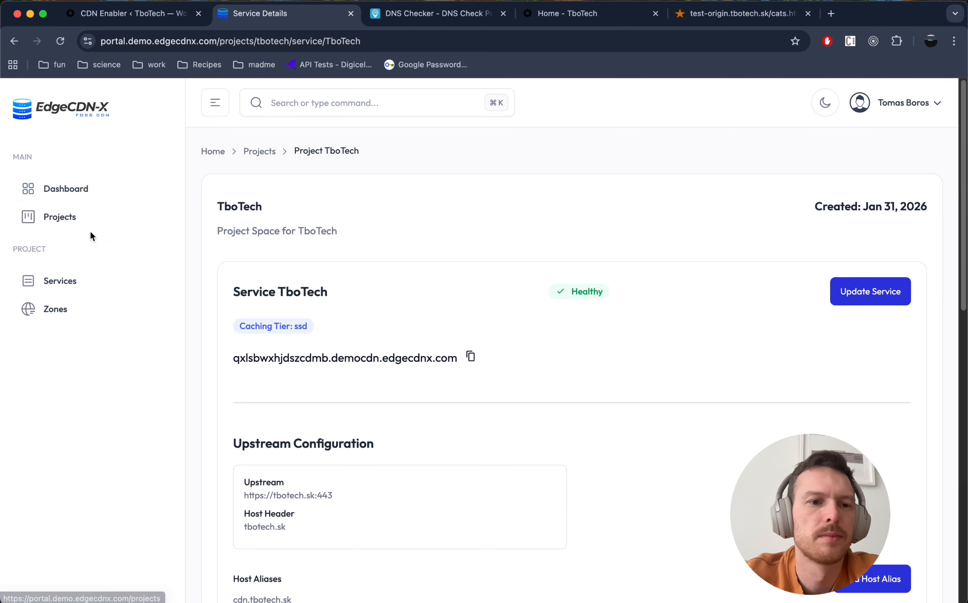
click(110, 219)
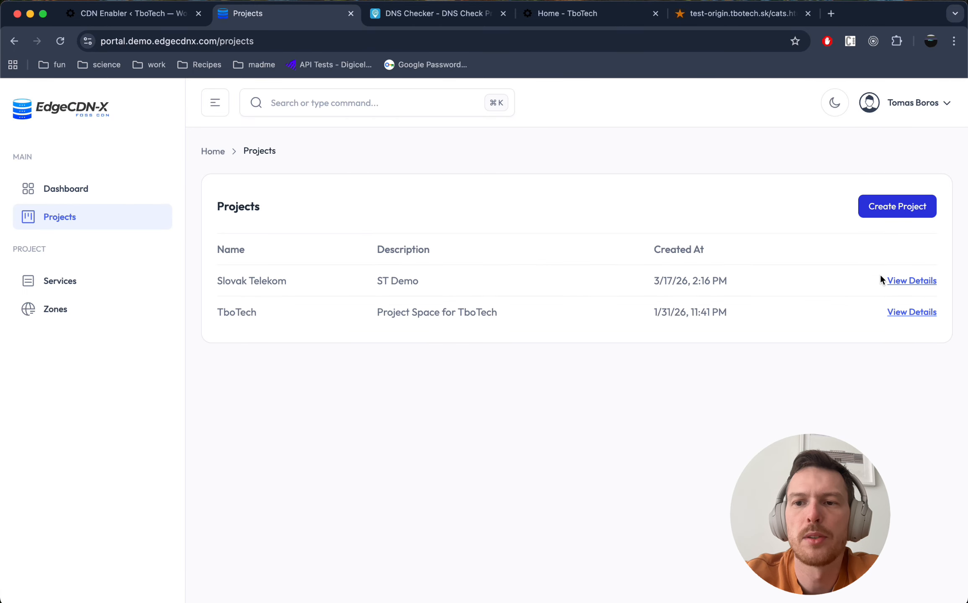
click(896, 313)
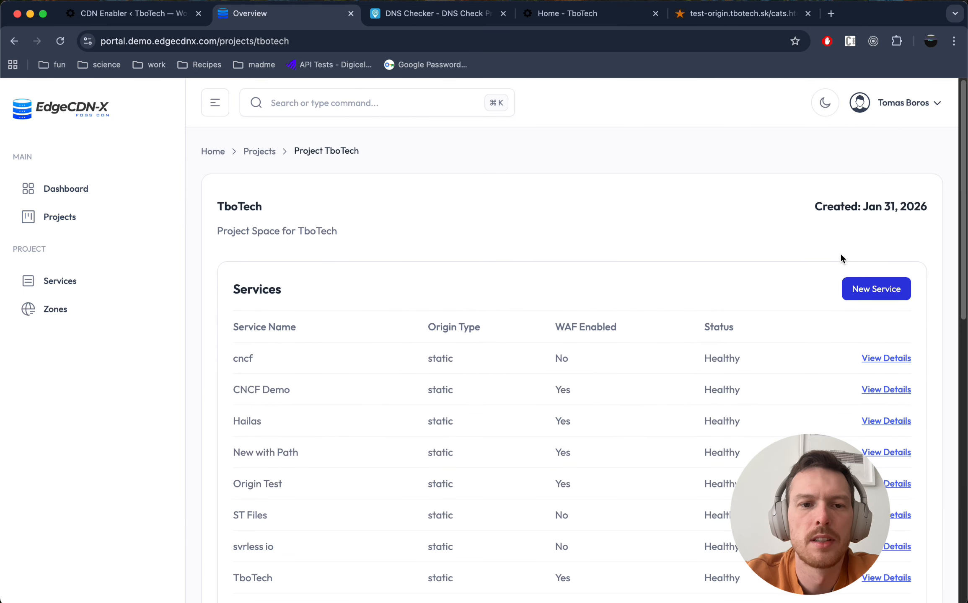
Step: Start a new service named "cat demo" with the static origin type and proceed to its upstream parameters
click(890, 299)
click(401, 337)
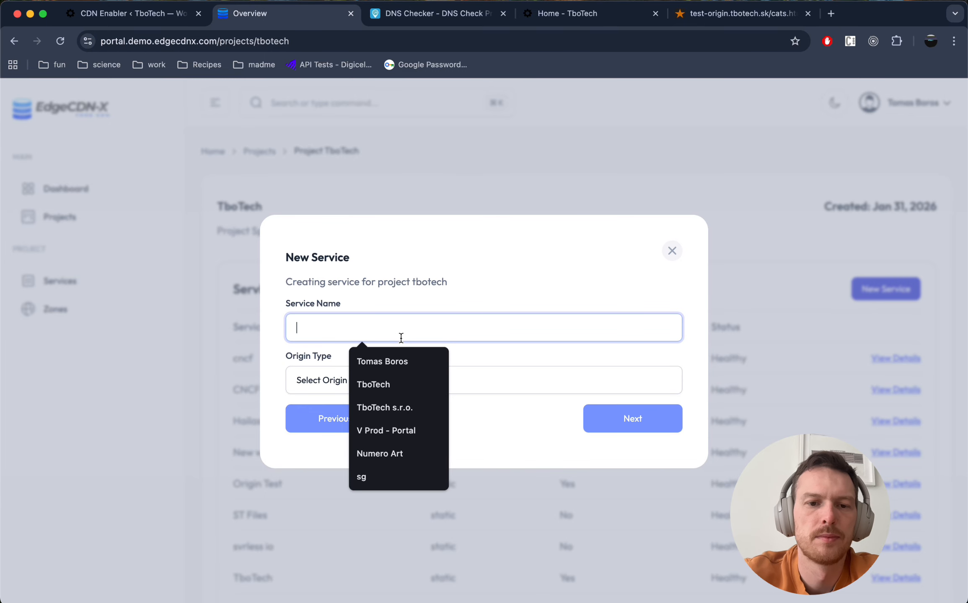
text(cat demo)
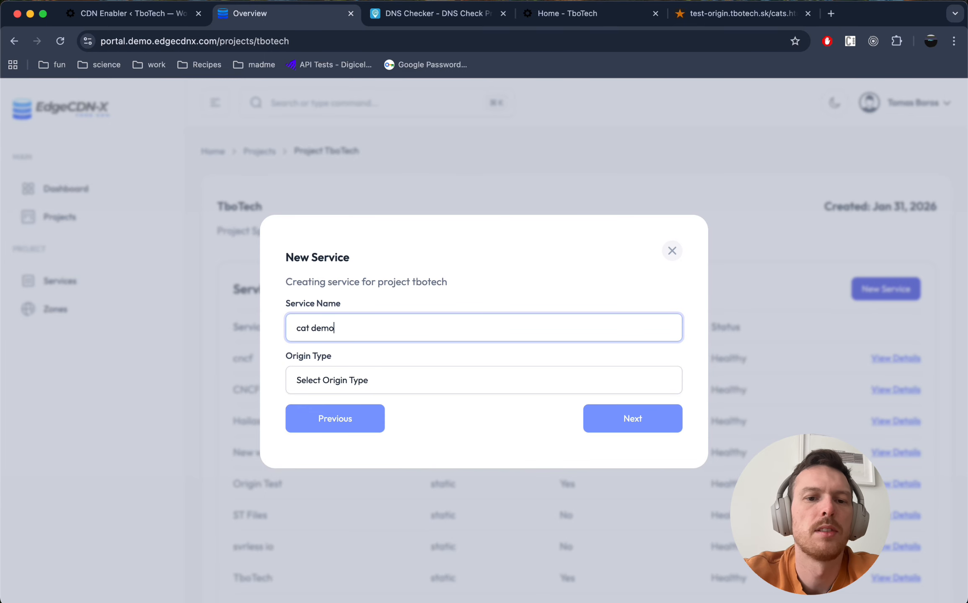
click(436, 382)
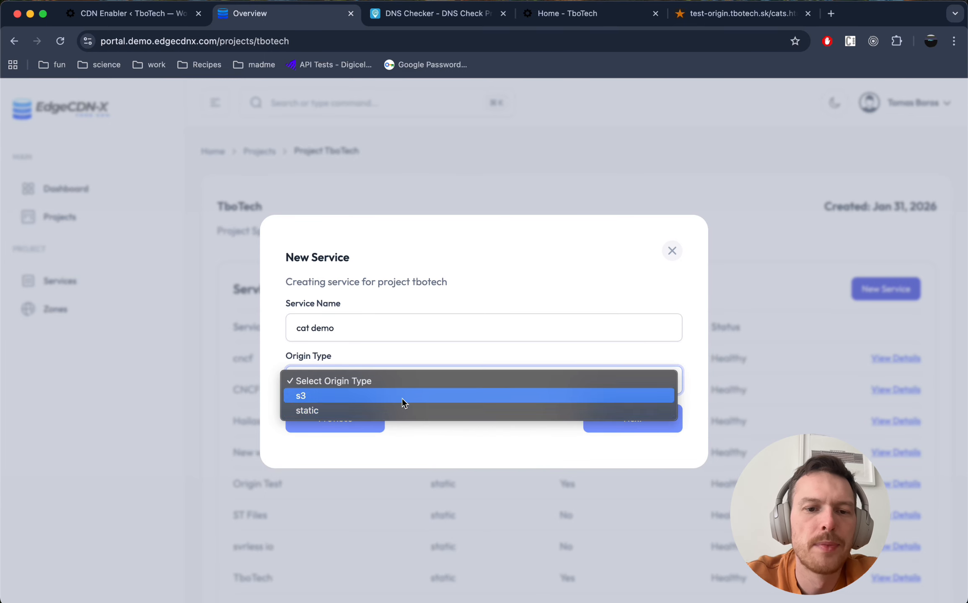
click(401, 410)
click(612, 417)
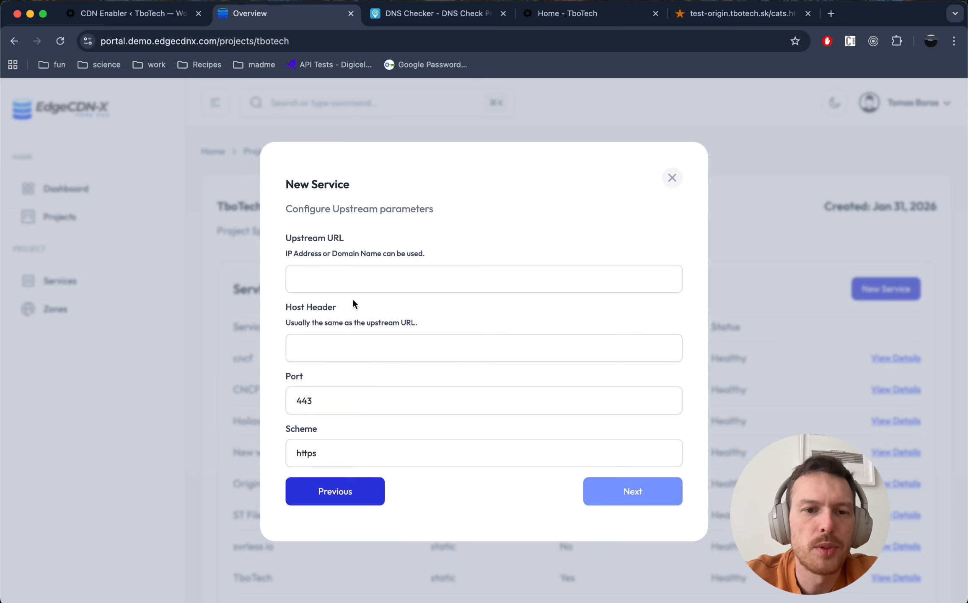
Step: Set the upstream URL and host header to test-origin.tbotech.sk with port 443 and https, and proceed to the caching parameters
click(364, 274)
text(test-origin.tbotech.sk)
click(350, 349)
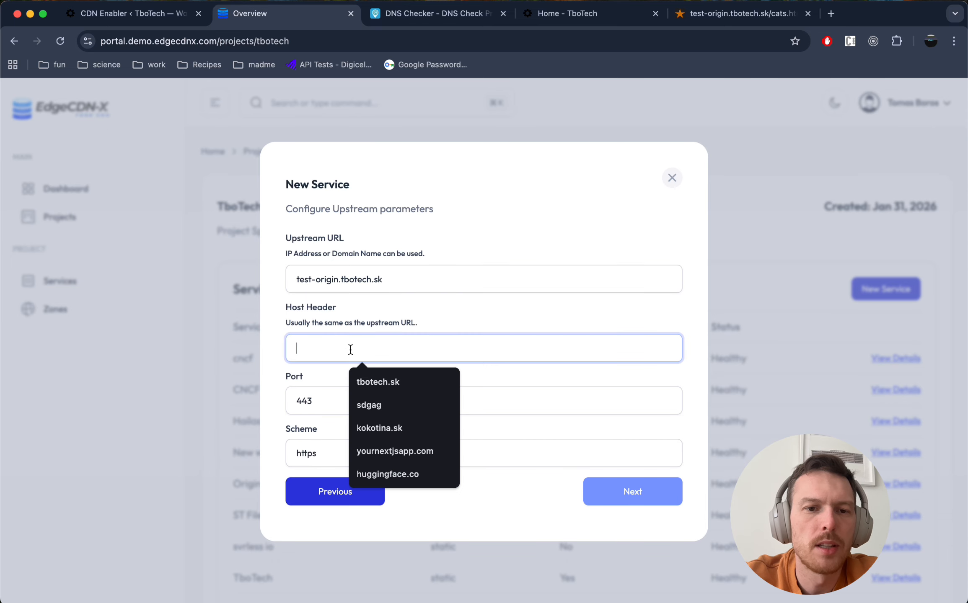
text(test-origin.tbotech.sk)
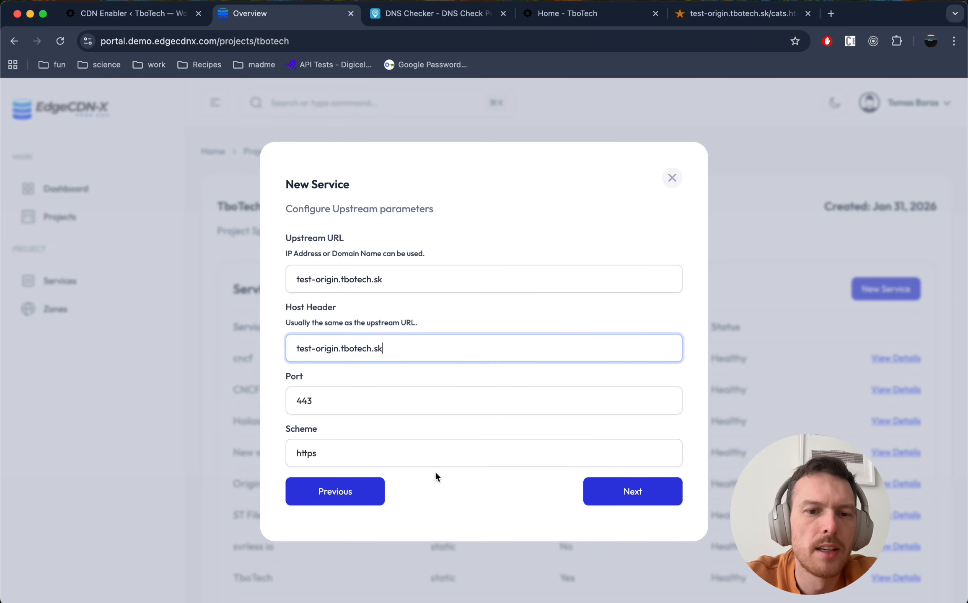
click(482, 492)
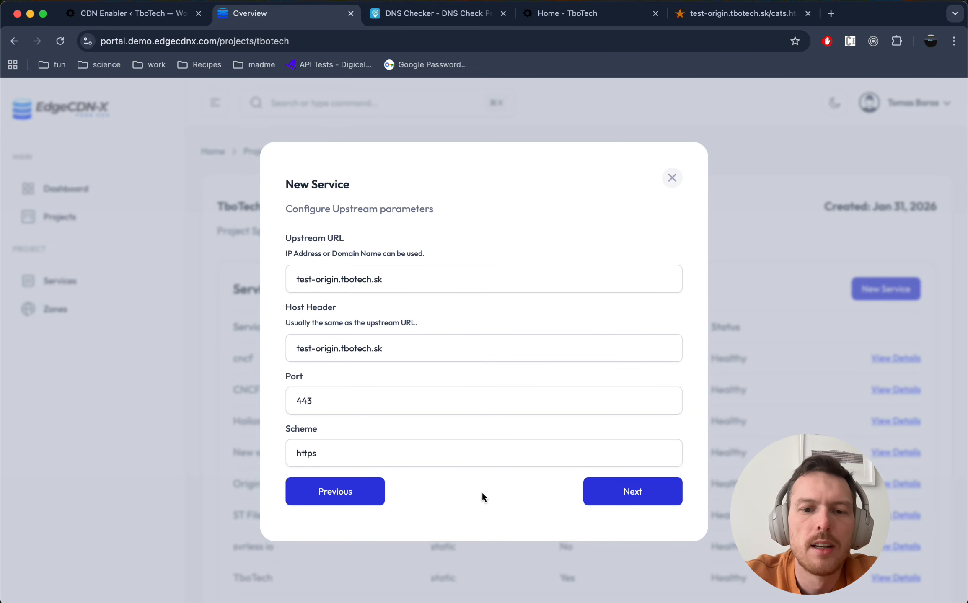
click(632, 495)
Step: Choose the SSD caching tier, keep / as the cached path, and proceed to the security and privacy settings
click(390, 232)
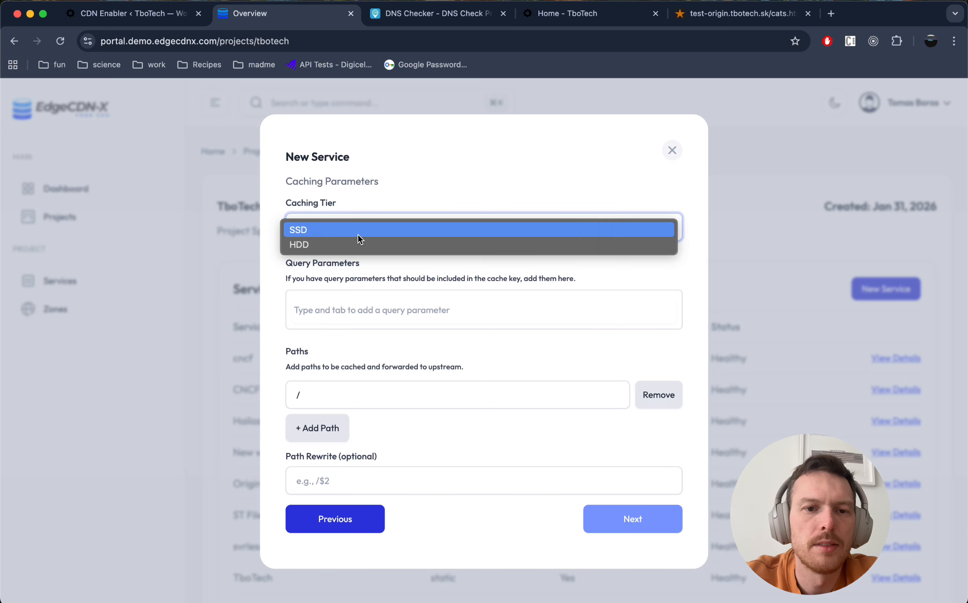
click(357, 234)
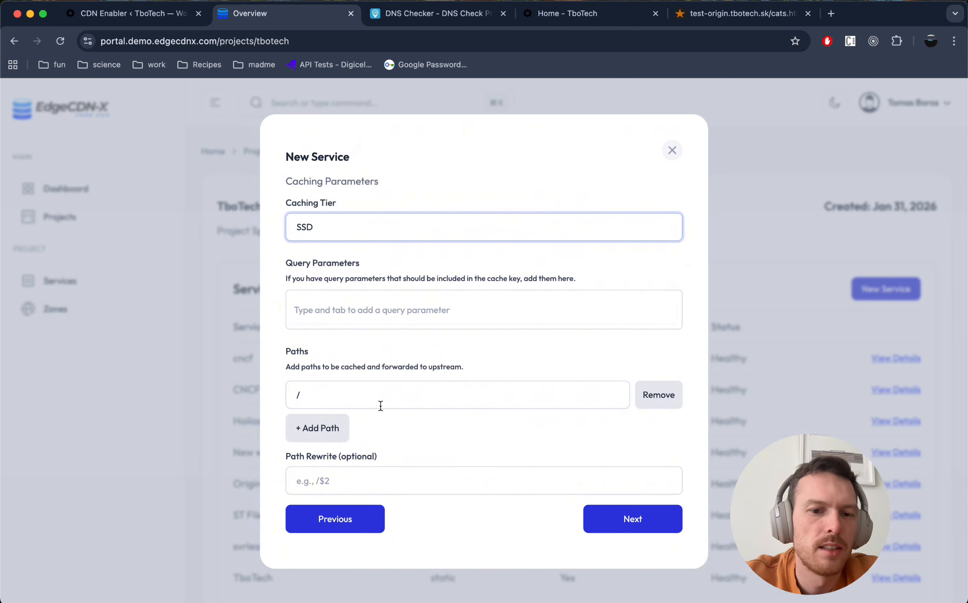
click(402, 399)
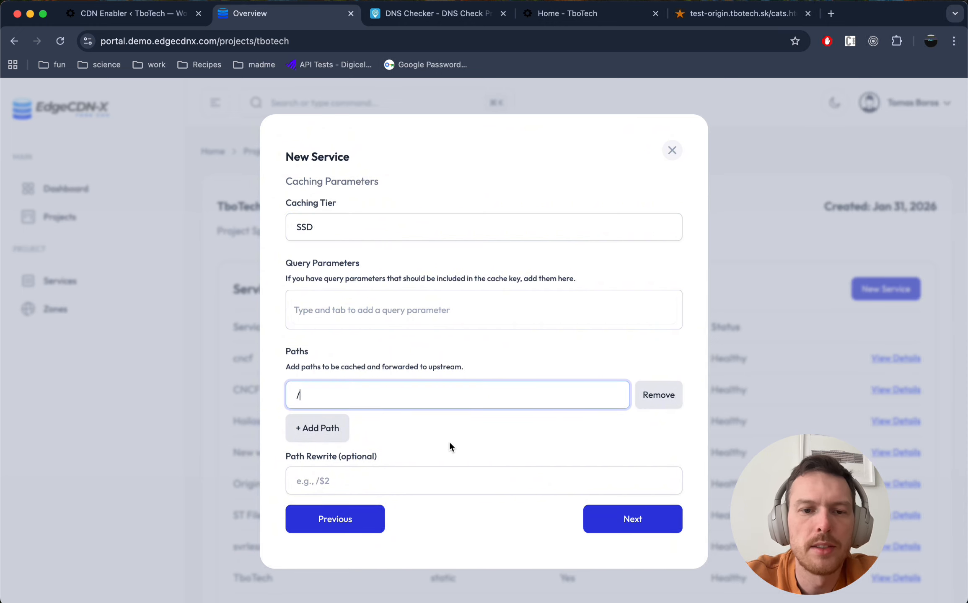
click(449, 441)
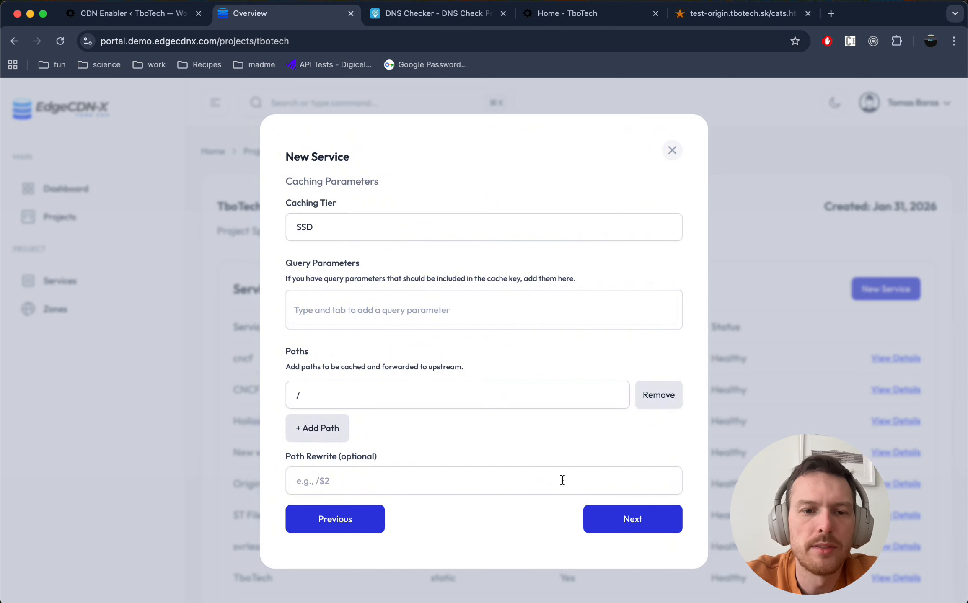
click(631, 526)
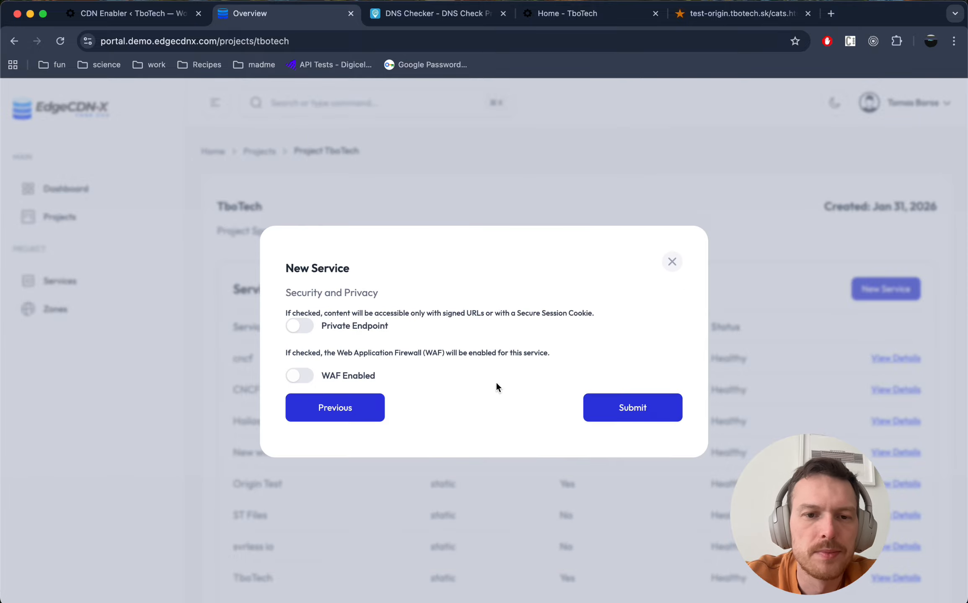
Step: Enable the Web Application Firewall for the new service and submit it
click(301, 377)
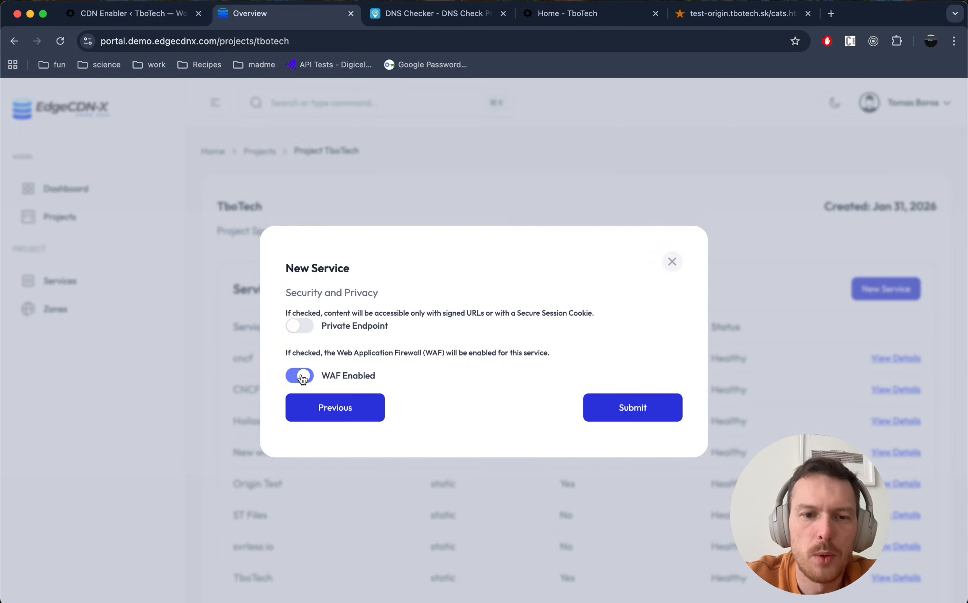
click(633, 413)
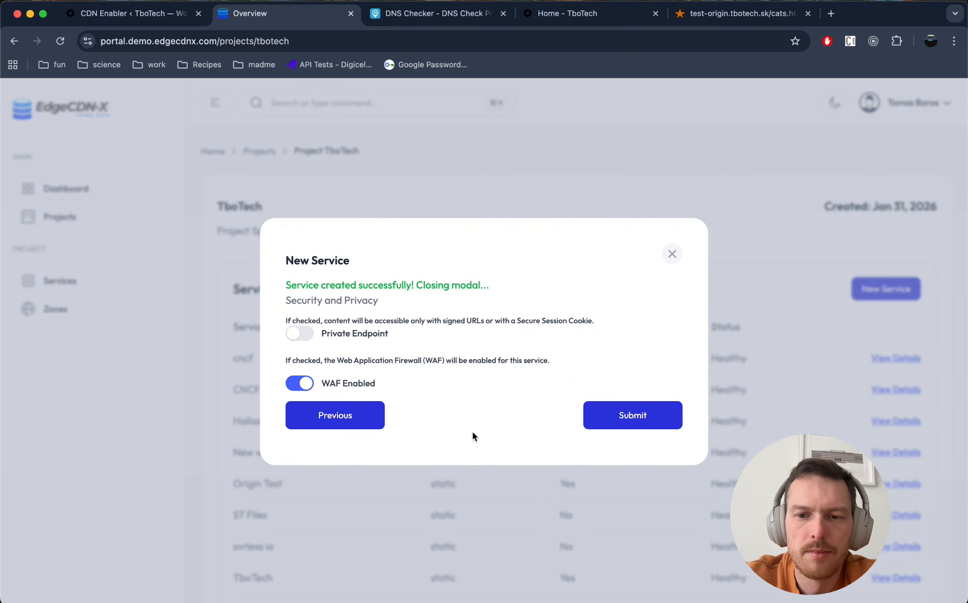
Step: Open the cat demo service's details and review its upstream configuration, security settings and certificate events
scroll(472, 431, down, 4)
scroll(472, 433, down, 3)
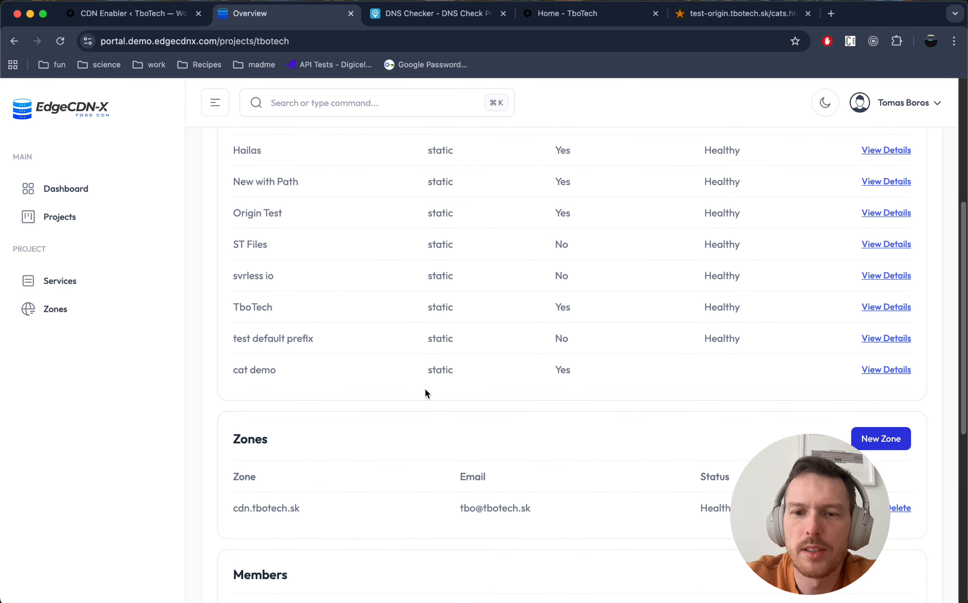
click(887, 371)
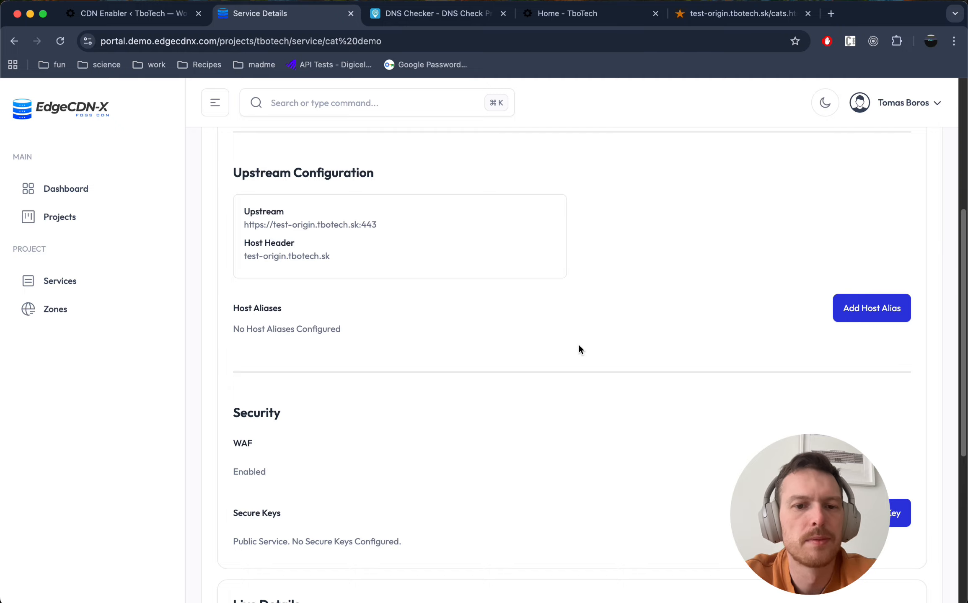
scroll(579, 343, down, 5)
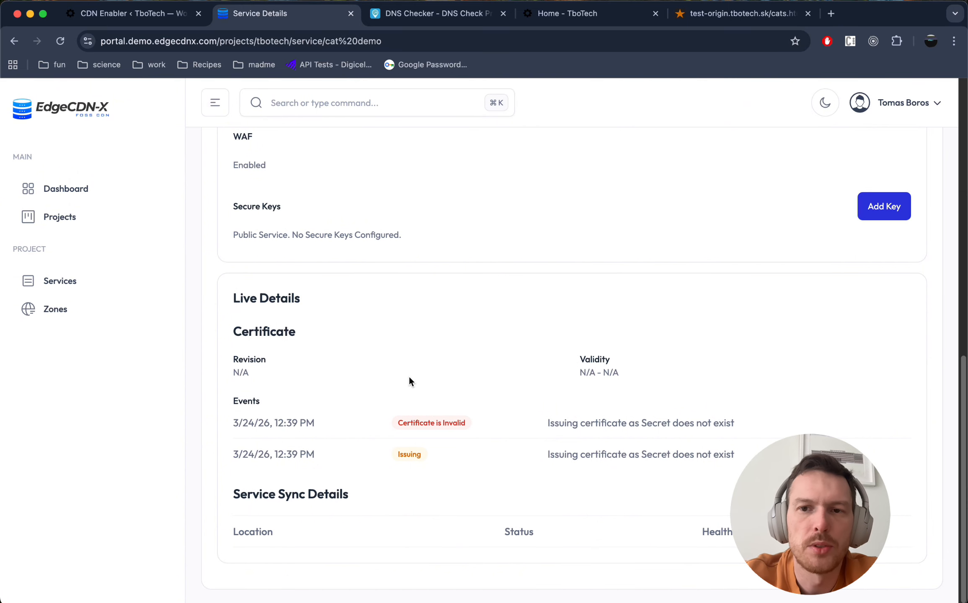
scroll(408, 375, up, 10)
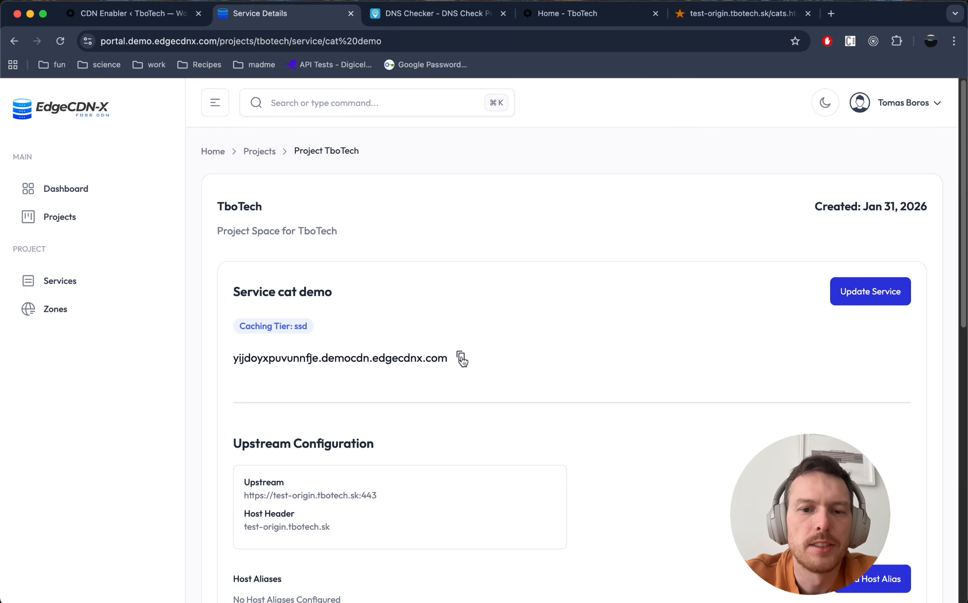
Step: Copy the cat demo service's CDN hostname and check its A record propagation across the locations on DNS Checker
click(461, 357)
scroll(445, 414, down, 10)
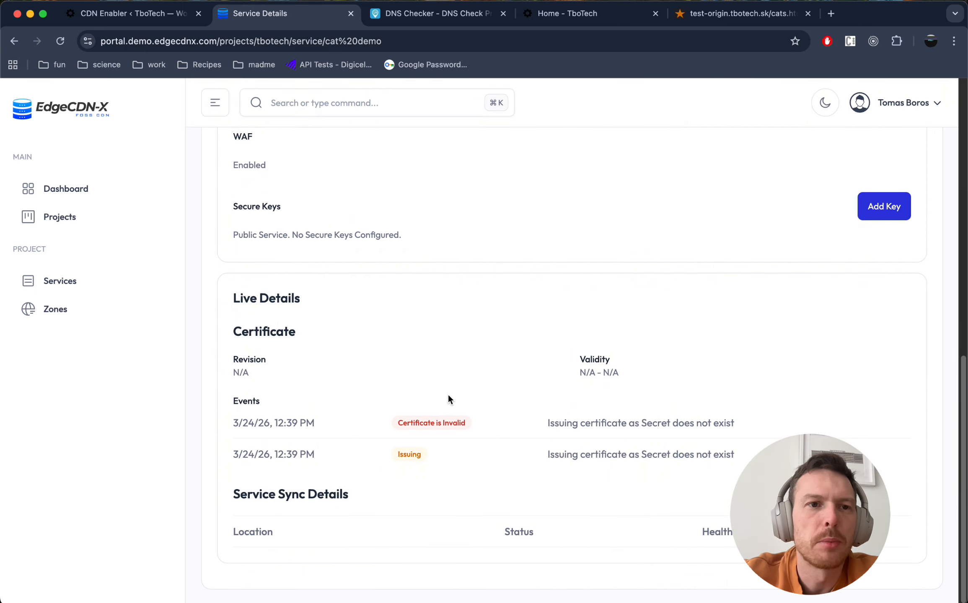
key(ctrl+Tab)
triple_click(132, 171)
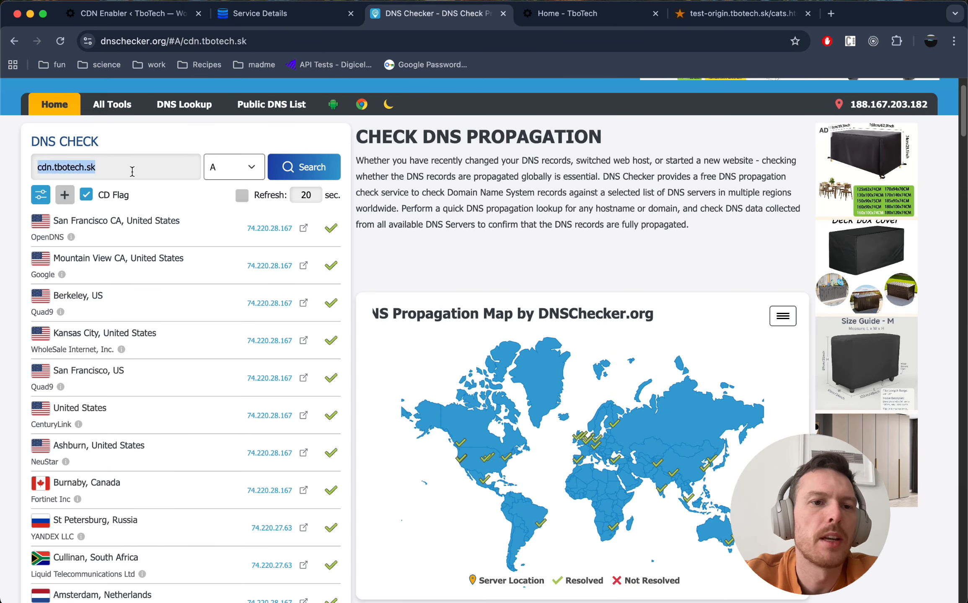
key(super+v)
key(Return)
scroll(204, 388, down, 6)
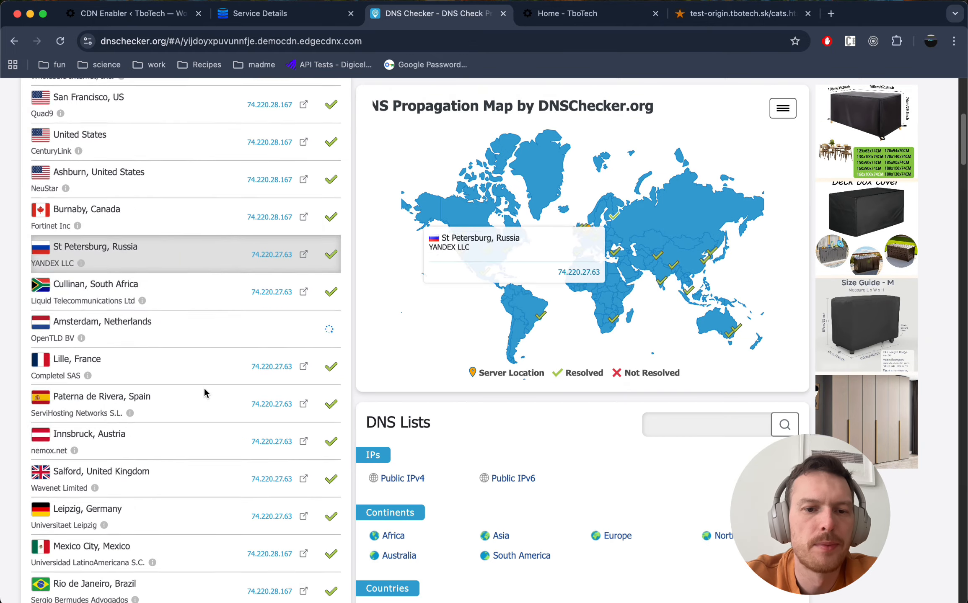
scroll(204, 390, down, 10)
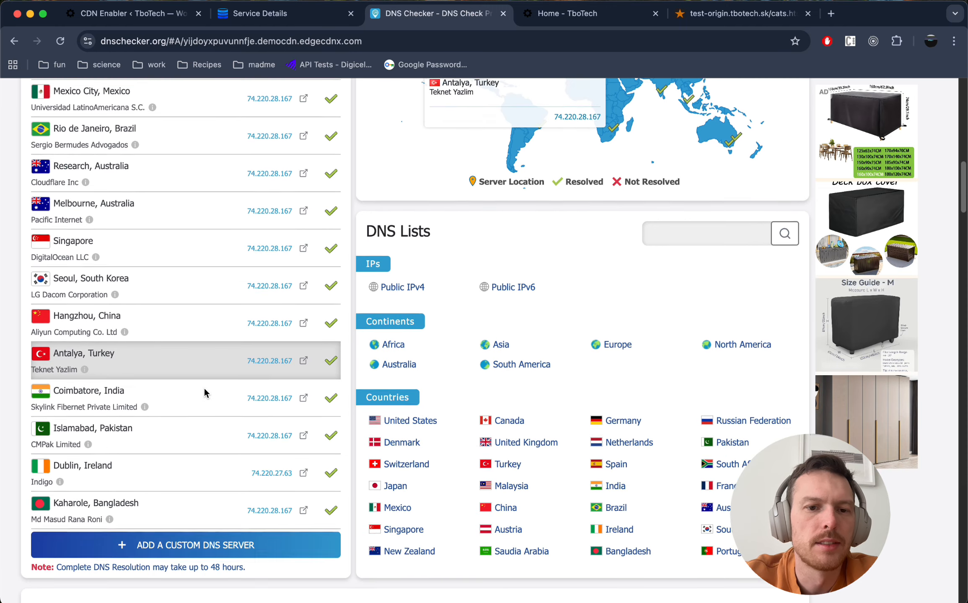
scroll(204, 393, up, 15)
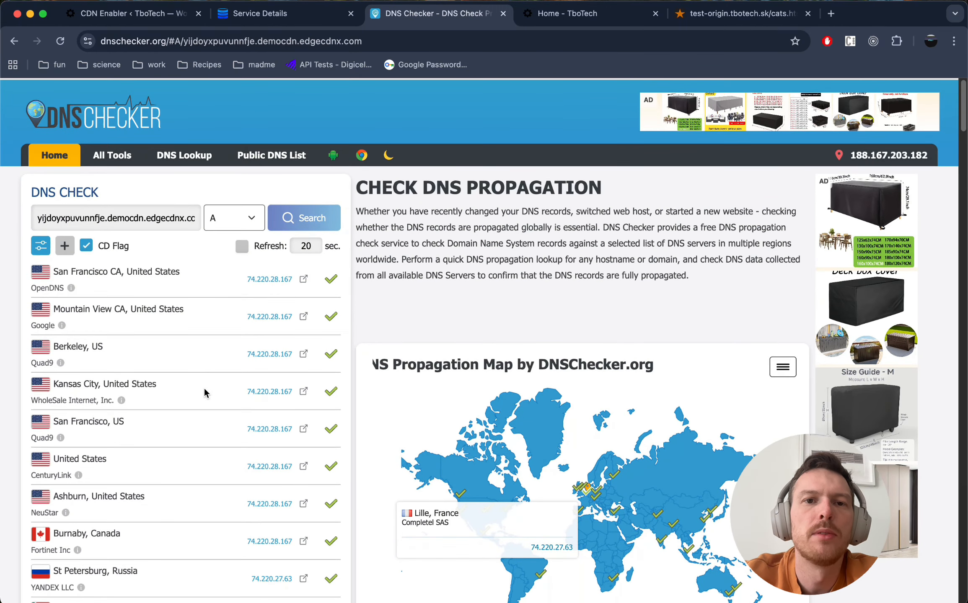
Step: Check the cat demo service's certificate and sync status in the EdgeCDN-X portal, and open its copied CDN hostname in a new tab
key(ctrl+shift+Tab)
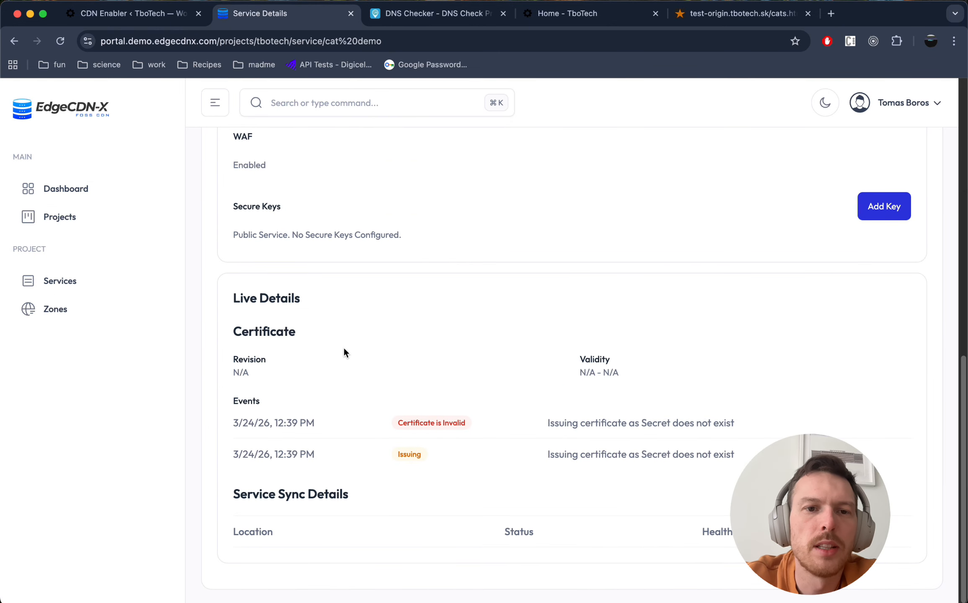
scroll(343, 352, down, 1)
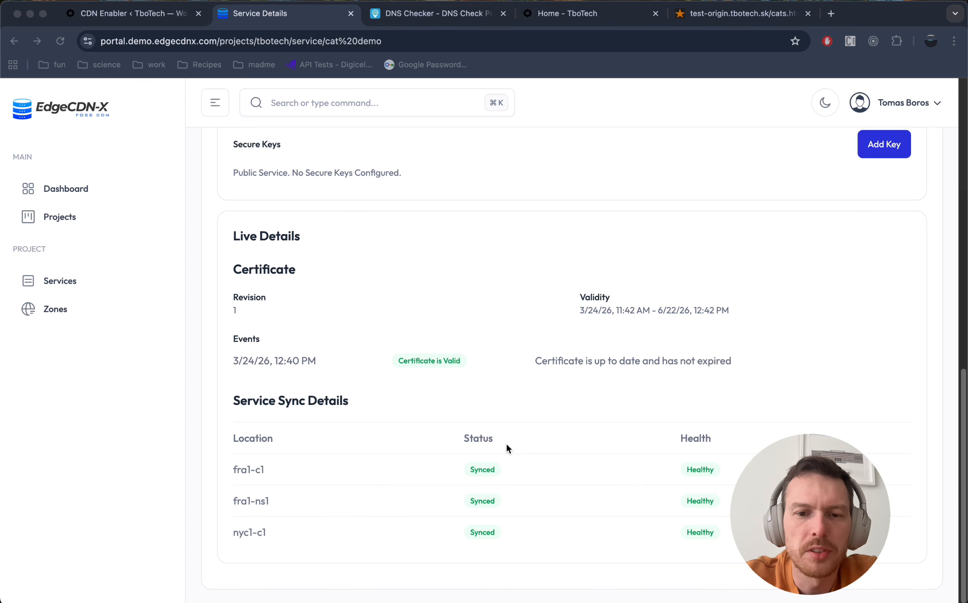
scroll(470, 342, up, 15)
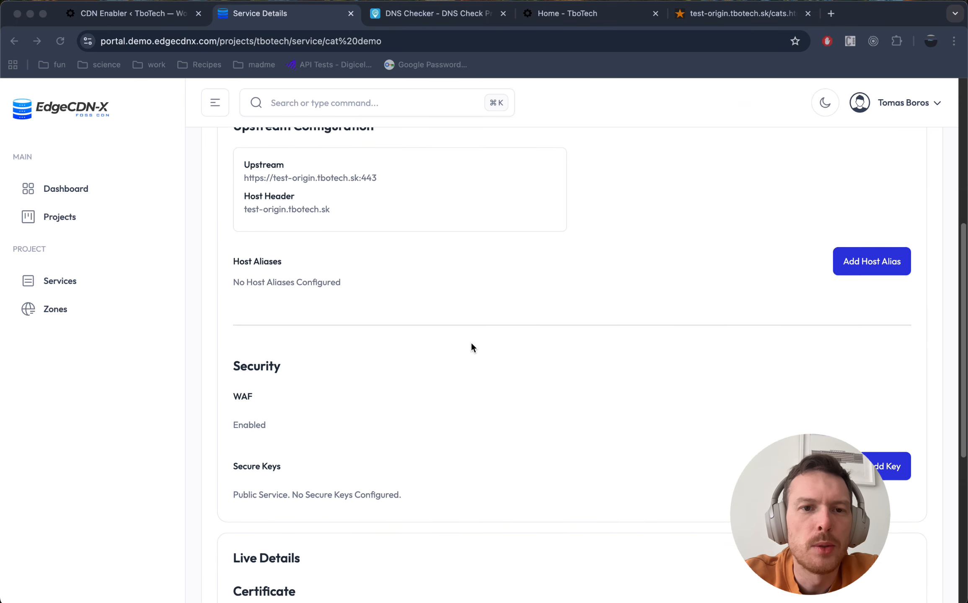
click(461, 357)
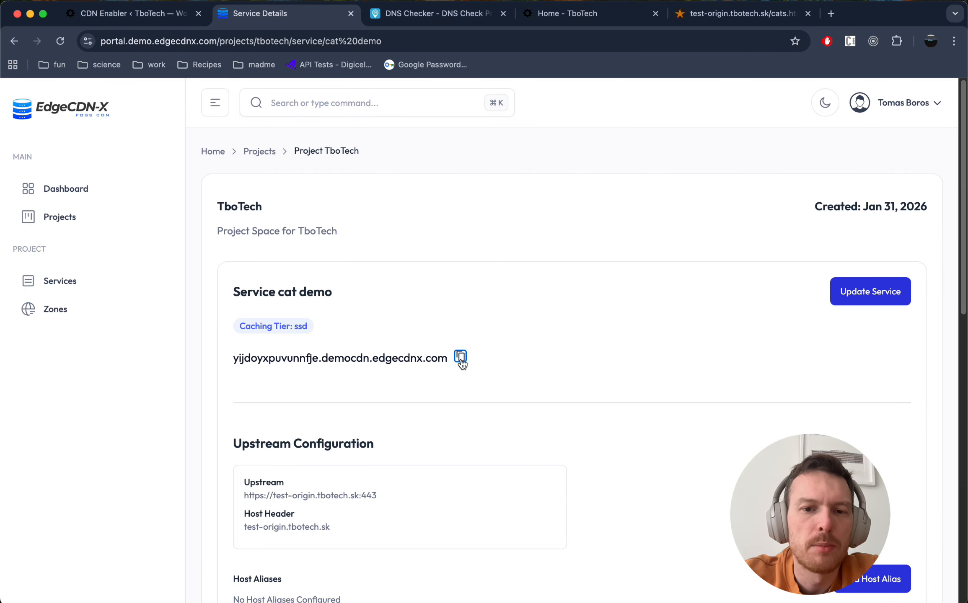
scroll(455, 432, down, 15)
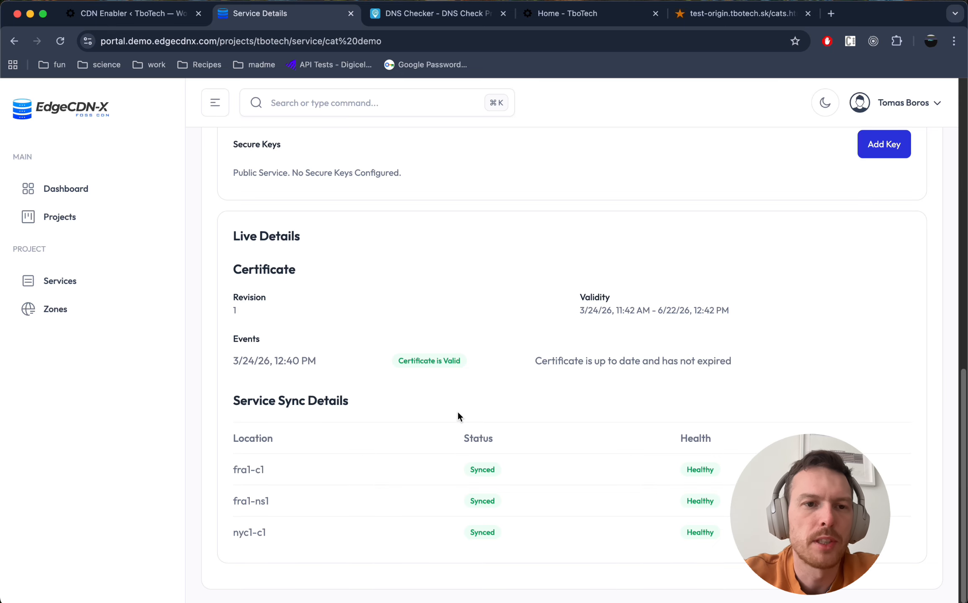
key(super+t)
key(super+v)
key(Return)
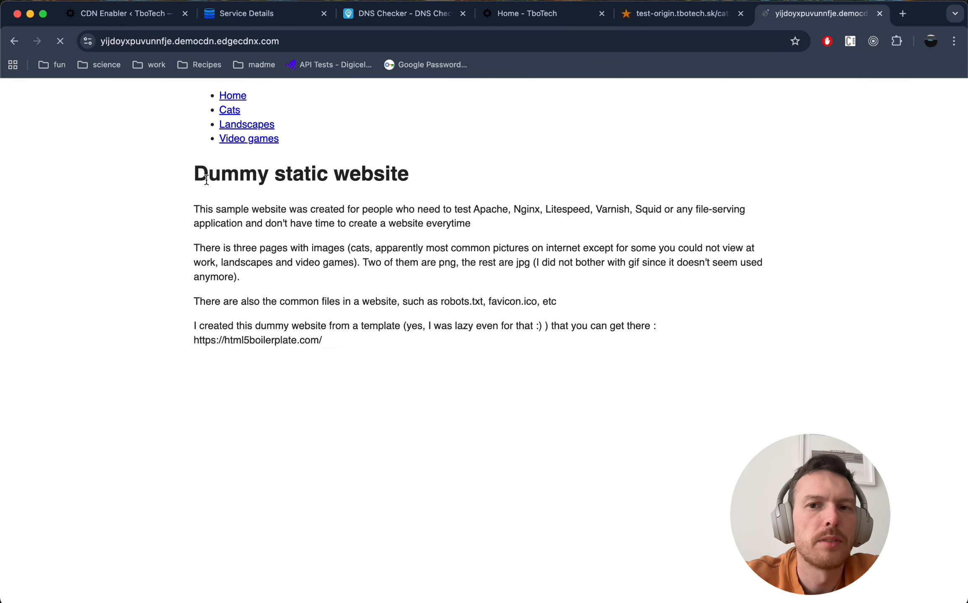
Step: Open the developer tools on the CDN site and inspect its TLS certificate's issuer and validity period
key(super+alt+i)
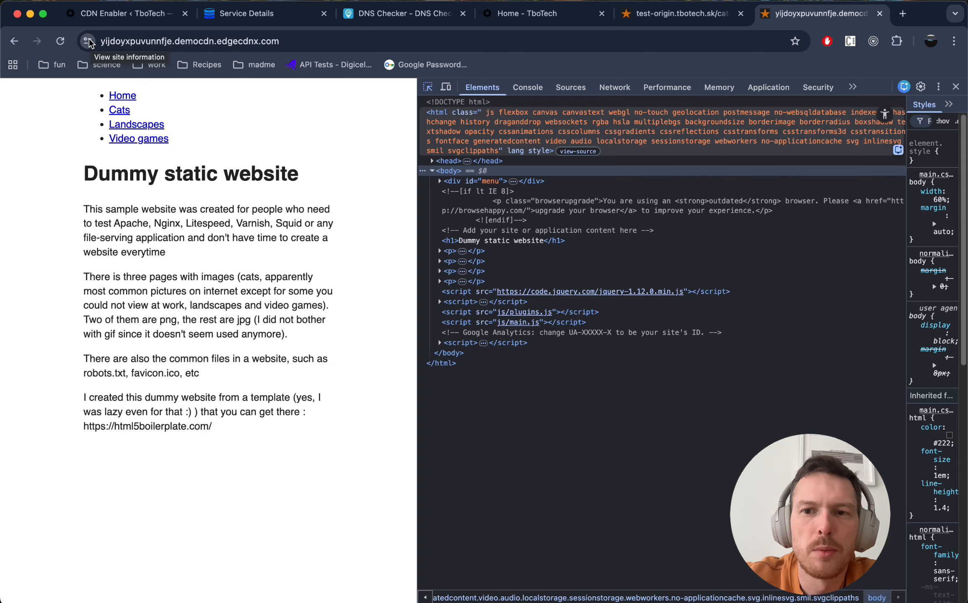
click(88, 41)
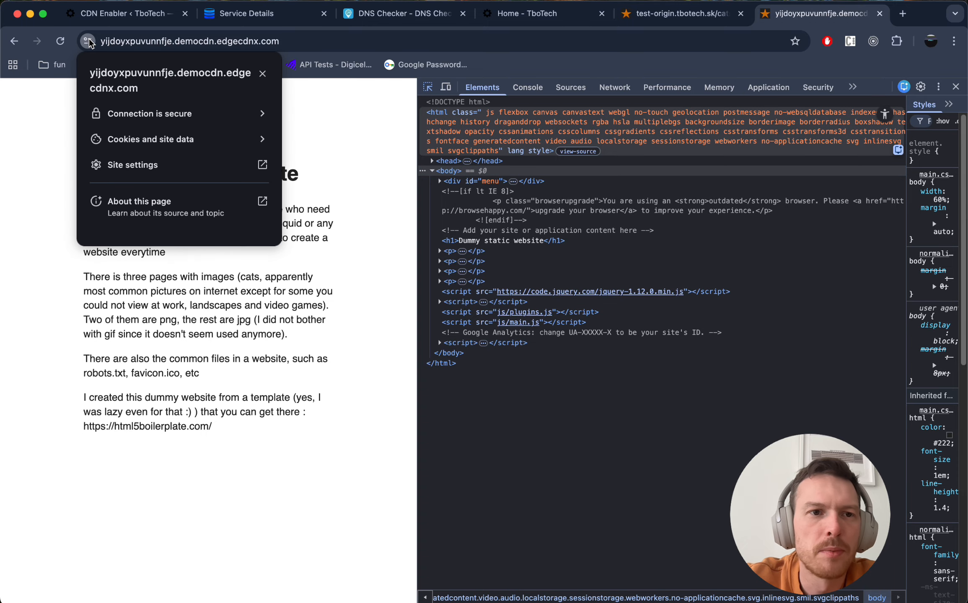
click(173, 117)
click(156, 206)
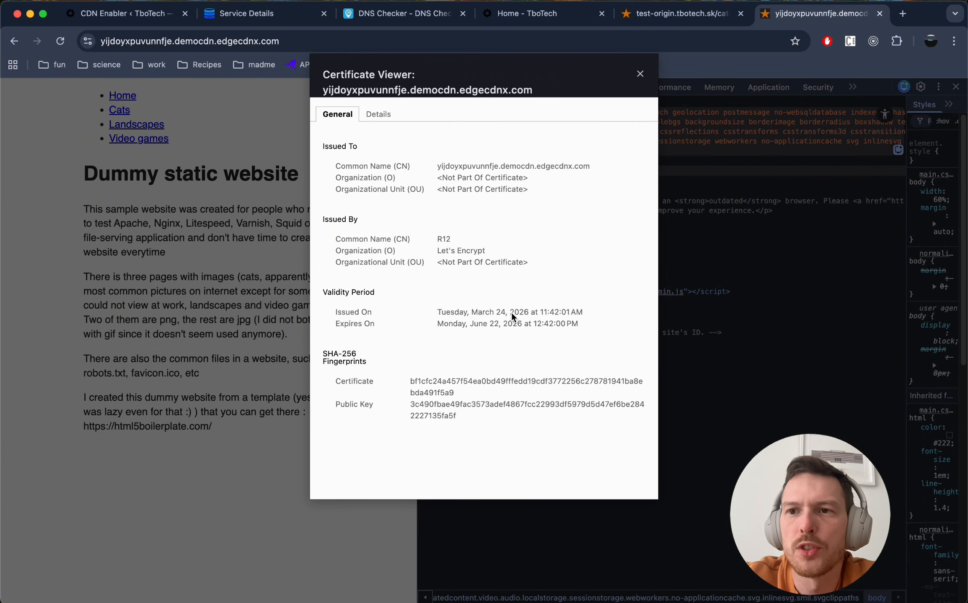
drag(577, 312, 527, 312)
click(546, 310)
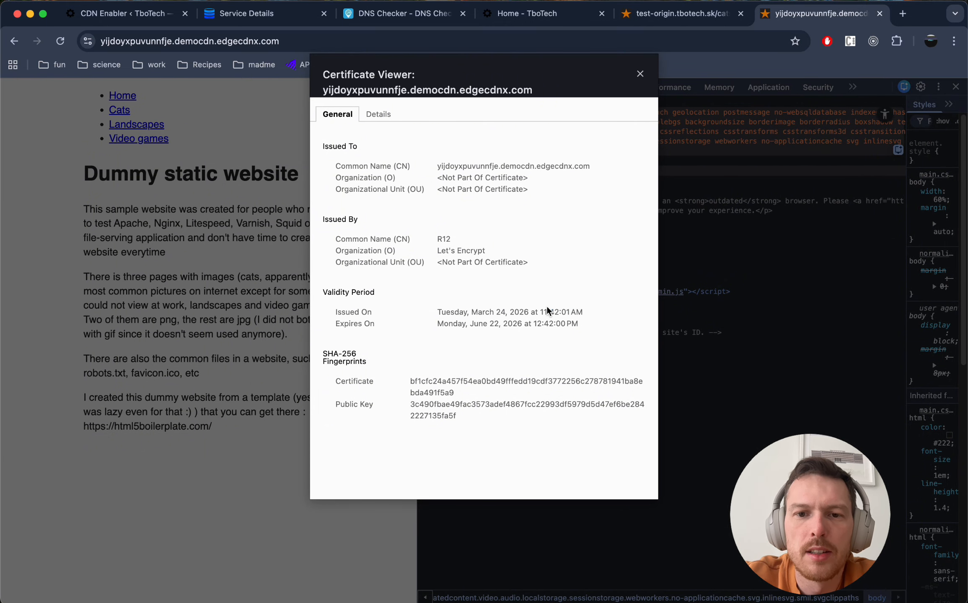
click(640, 75)
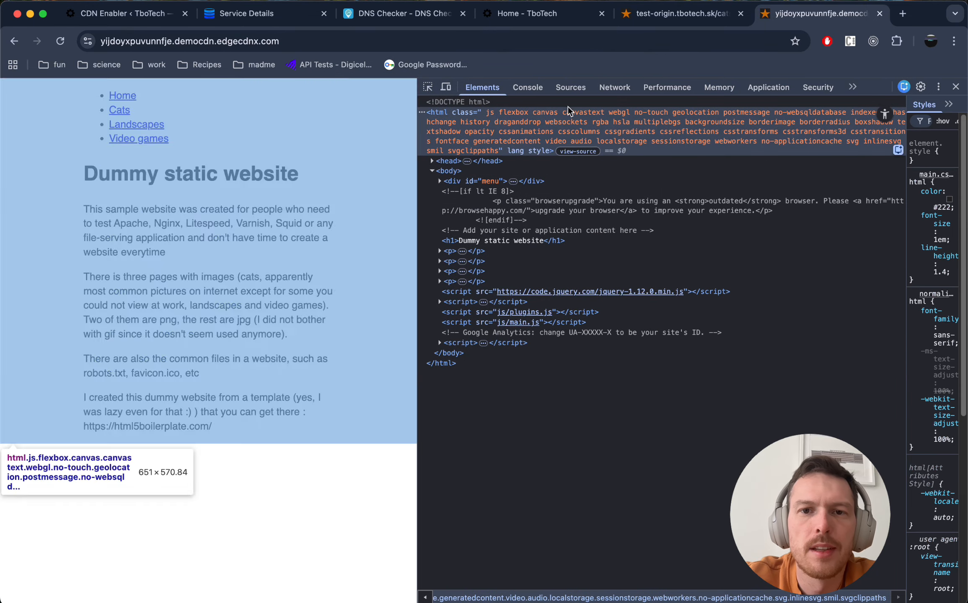
Step: Record the network requests of the CDN site's Cats page and examine the headers and cache status of cat-1508613_640.jpg
click(613, 88)
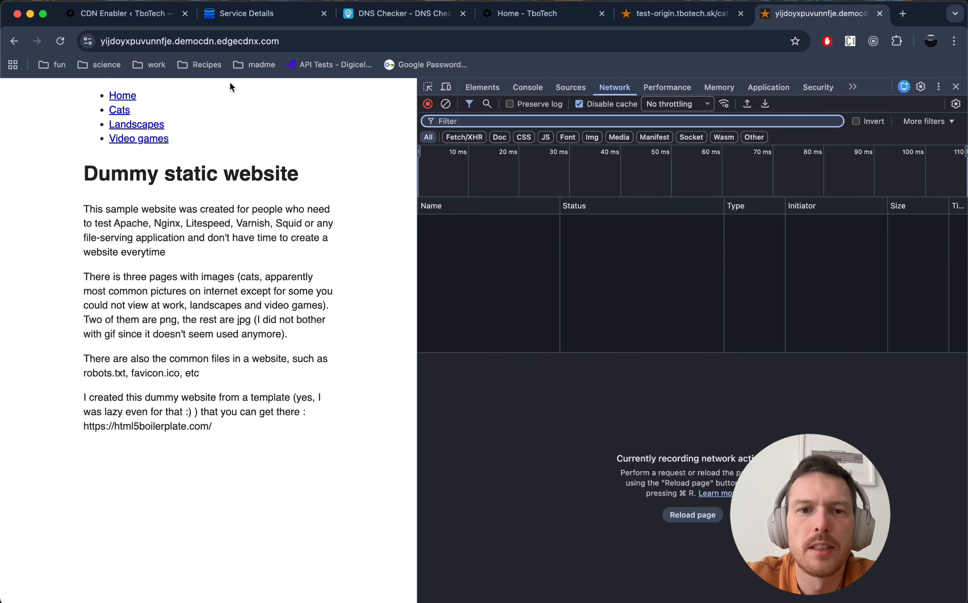
click(118, 110)
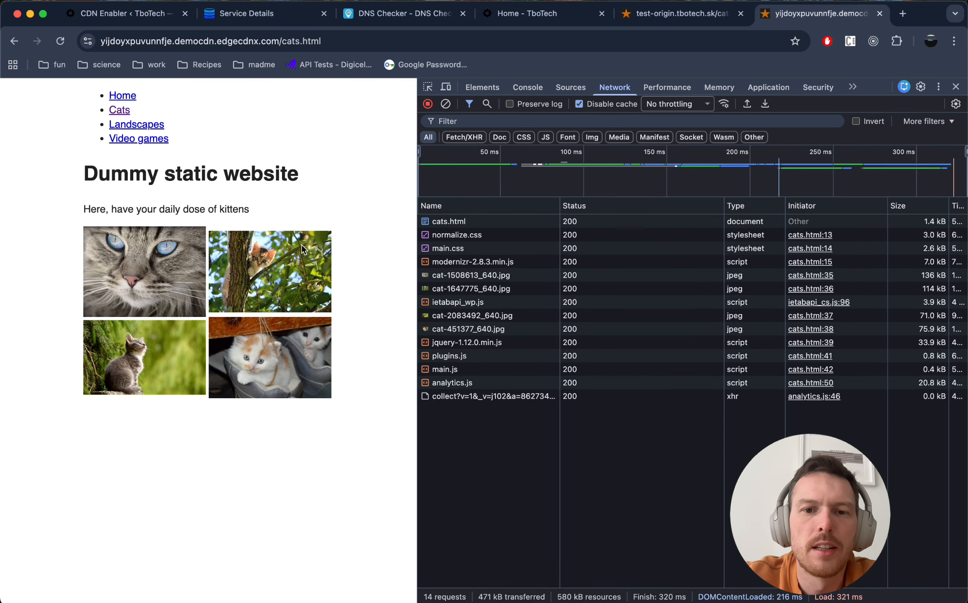
click(476, 276)
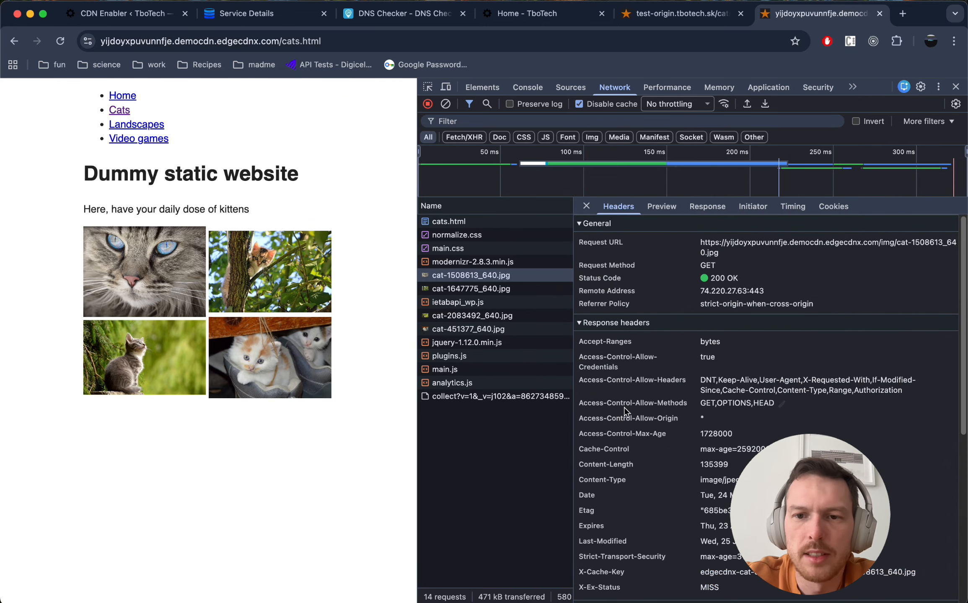
scroll(623, 408, down, 5)
scroll(623, 407, down, 4)
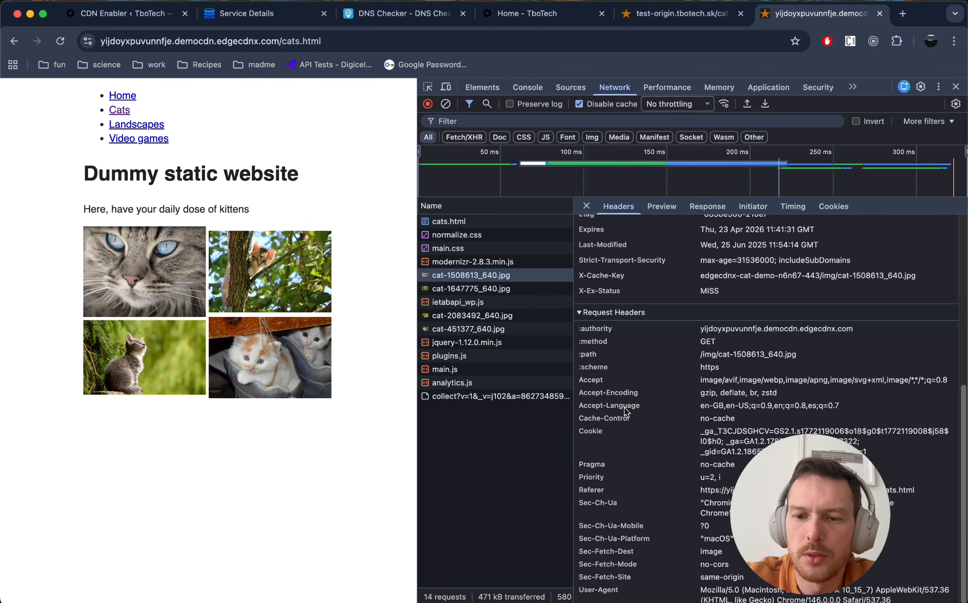
scroll(623, 407, up, 10)
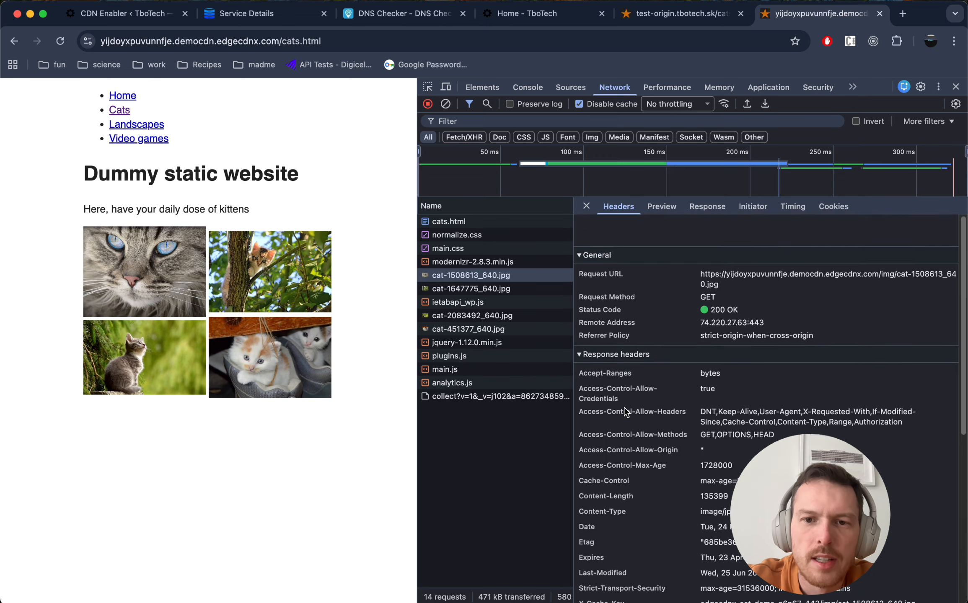
Step: Reload the CDN site's Cats page and re-examine the response headers and X-Ex-Status cache status of cat-1508613_640.jpg
scroll(624, 405, down, 4)
scroll(624, 404, up, 3)
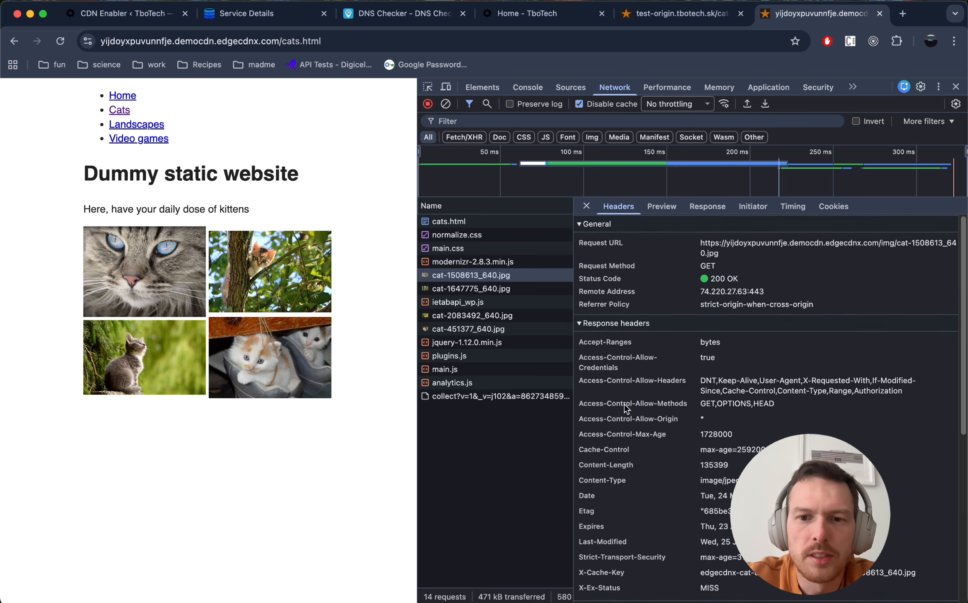
click(60, 41)
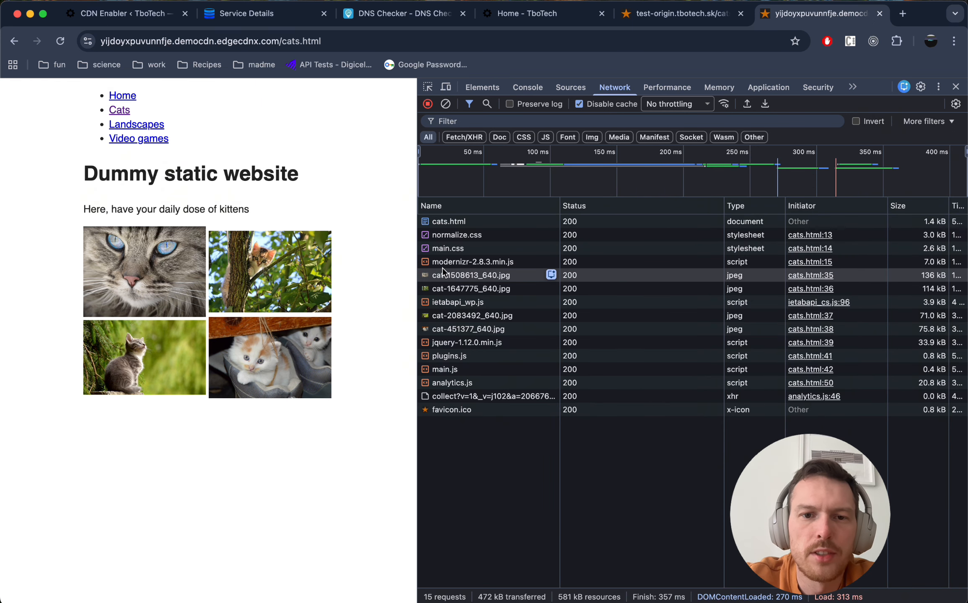
click(470, 275)
scroll(593, 382, down, 5)
scroll(679, 445, down, 1)
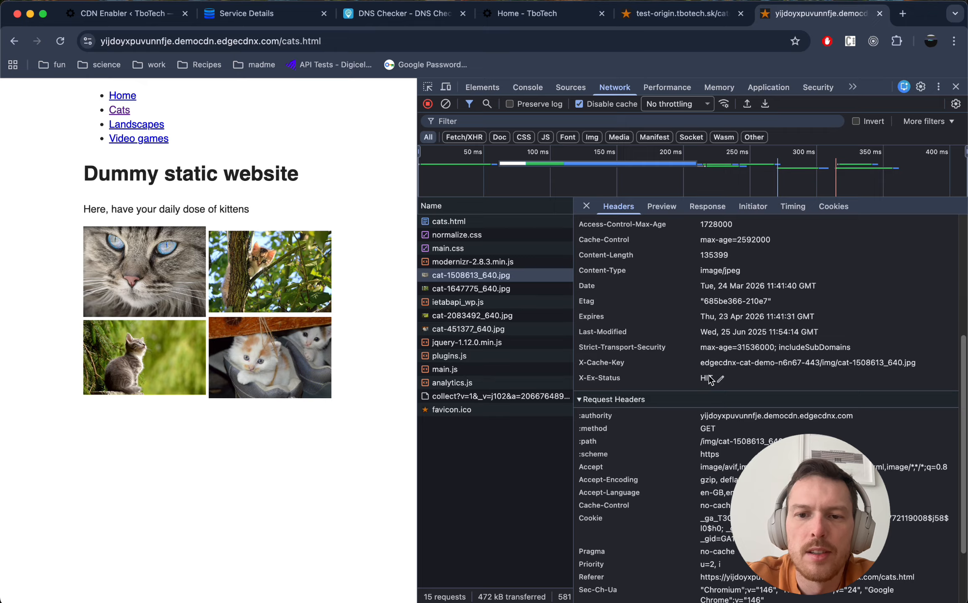
scroll(689, 432, down, 3)
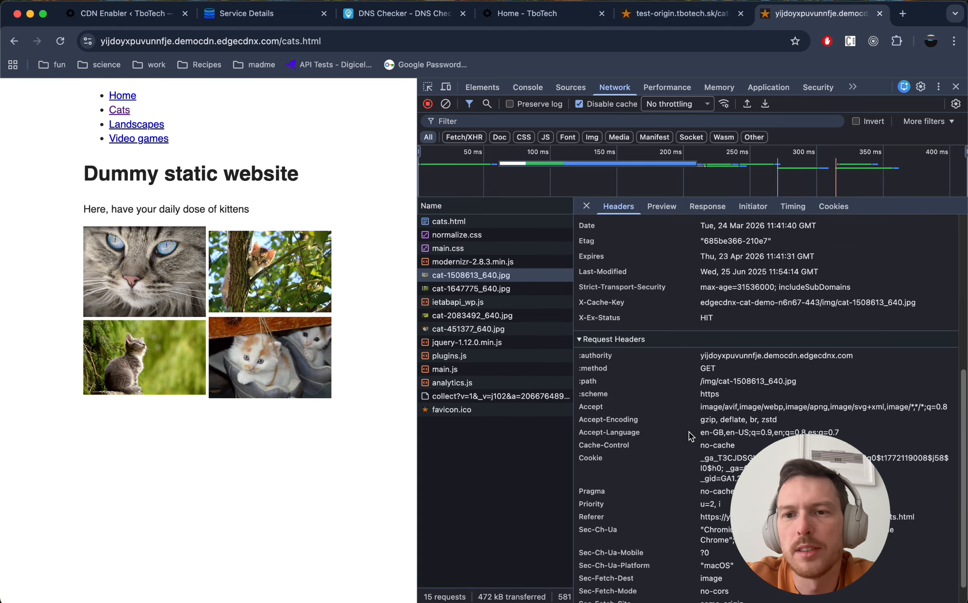
scroll(689, 434, up, 10)
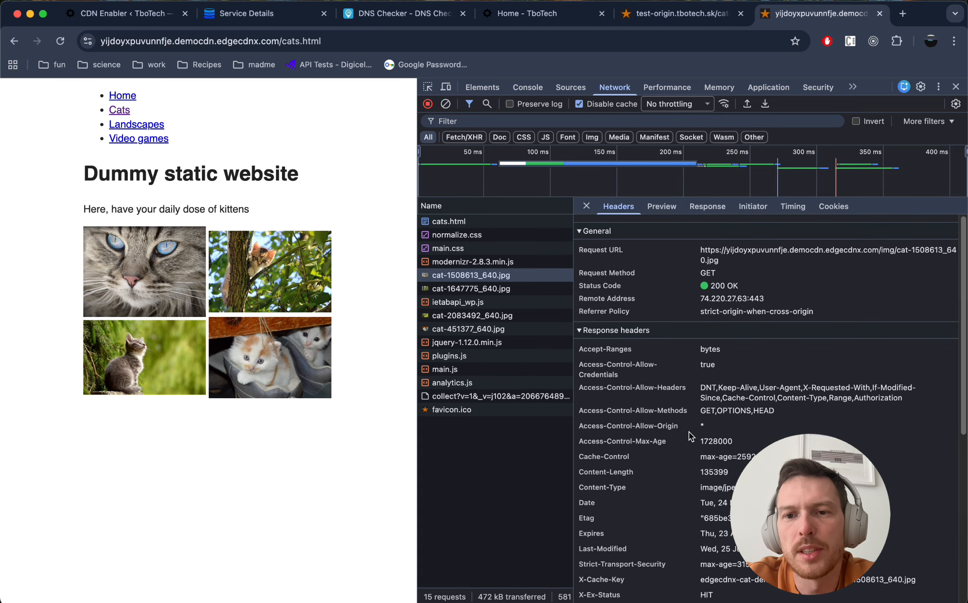
Step: Close the developer tools, and close both the test-origin.tbotech.sk site and the CDN site
click(955, 88)
click(715, 16)
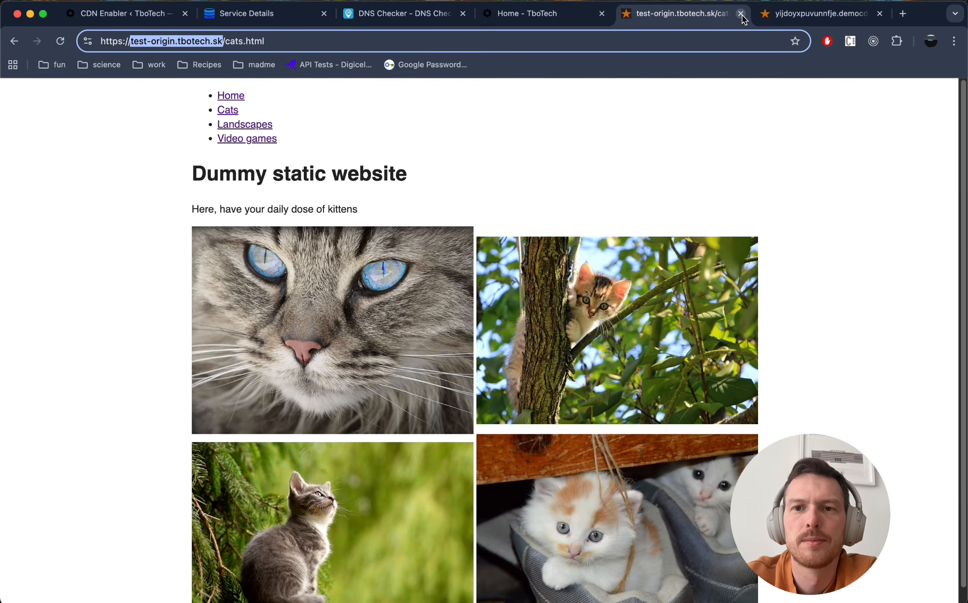
click(741, 15)
click(741, 15)
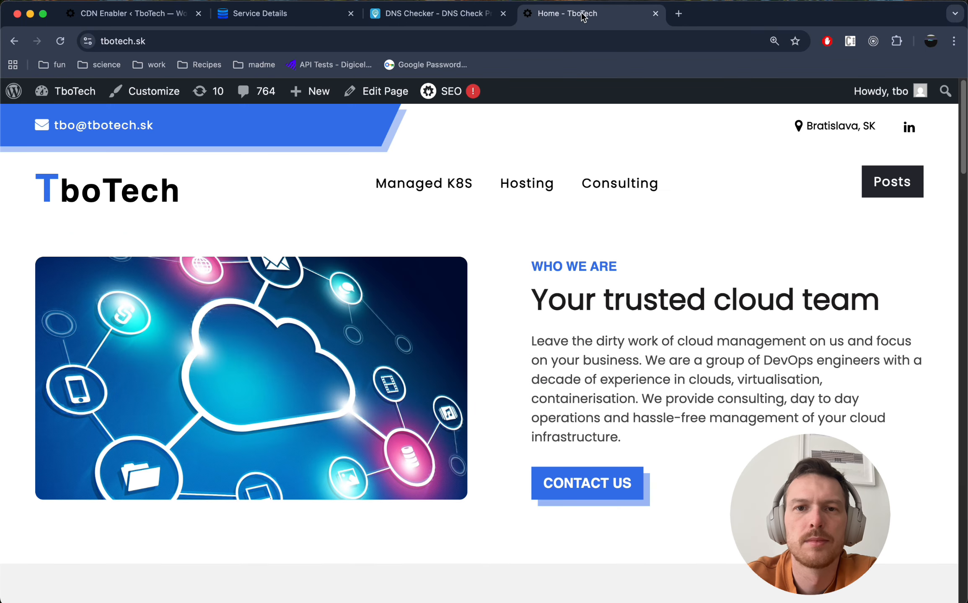
Step: Review the cat demo service's configuration, certificate and sync details in the EdgeCDN-X portal, and select the portal's base URL in the page address
click(429, 19)
click(269, 13)
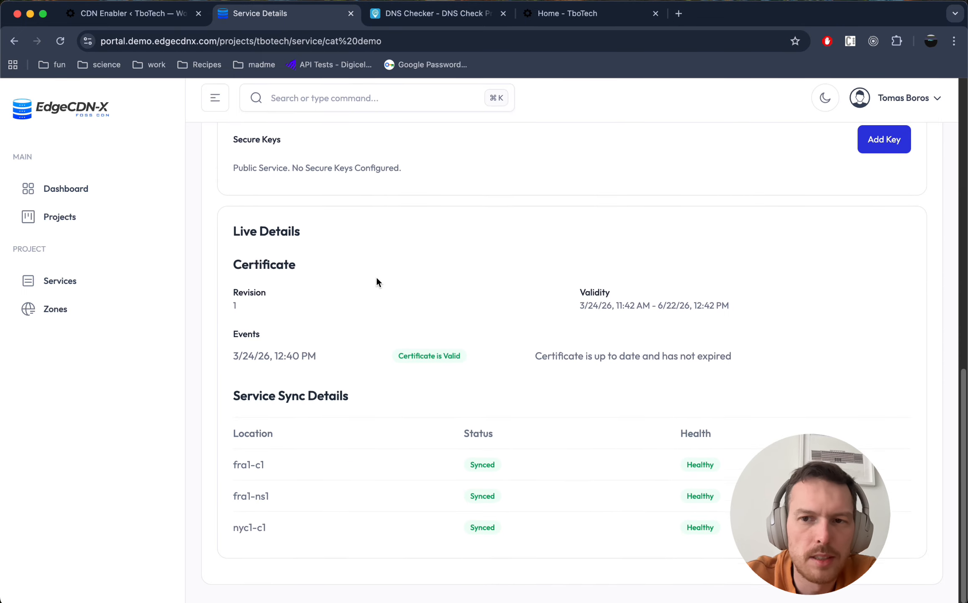
scroll(377, 278, up, 10)
scroll(376, 281, down, 10)
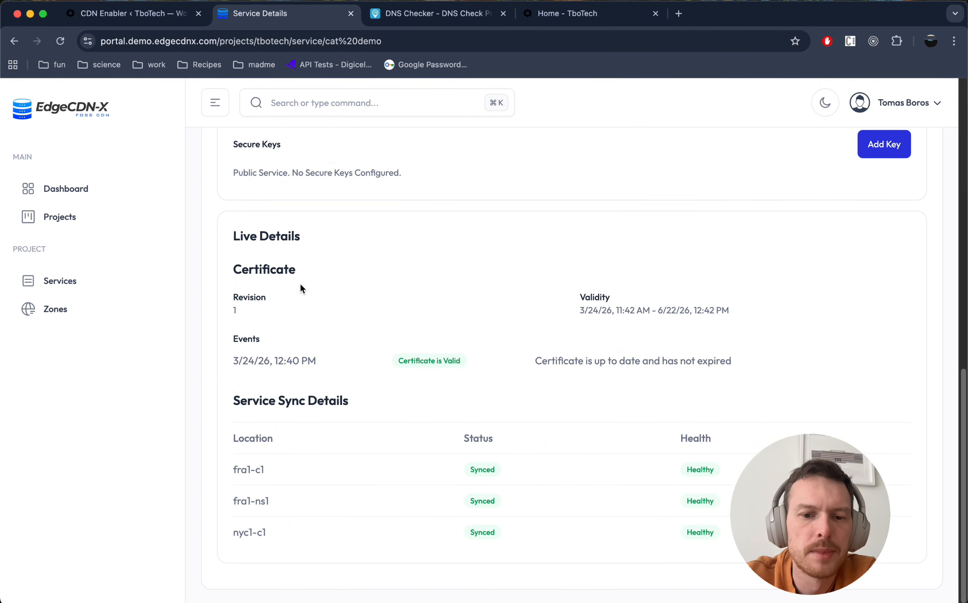
scroll(289, 243, up, 5)
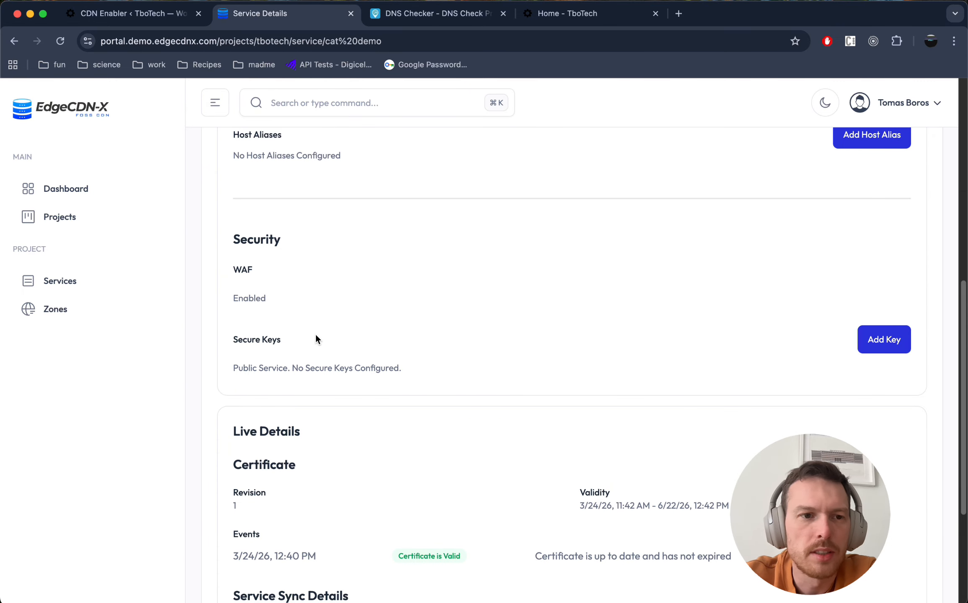
scroll(316, 333, down, 5)
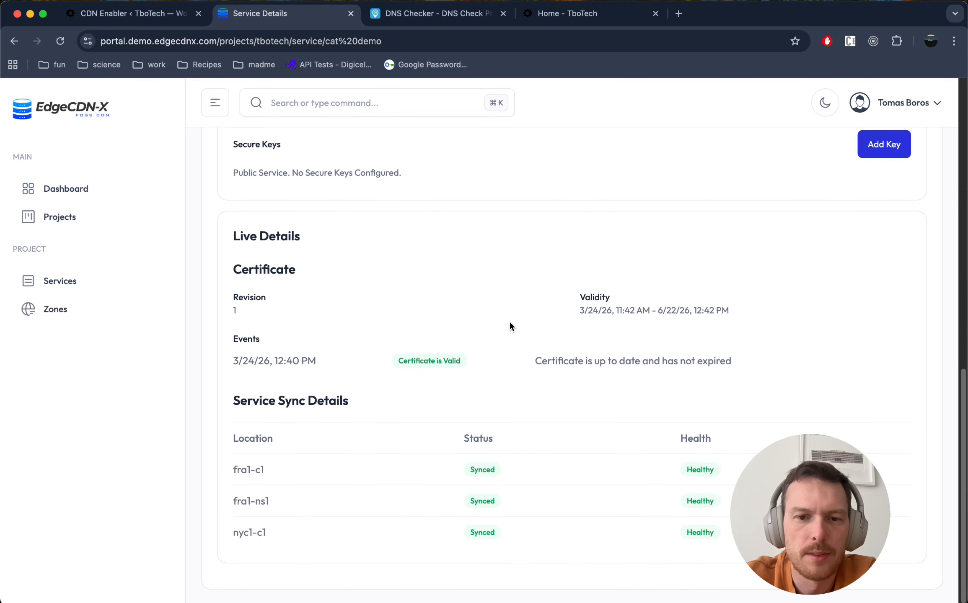
scroll(509, 321, up, 15)
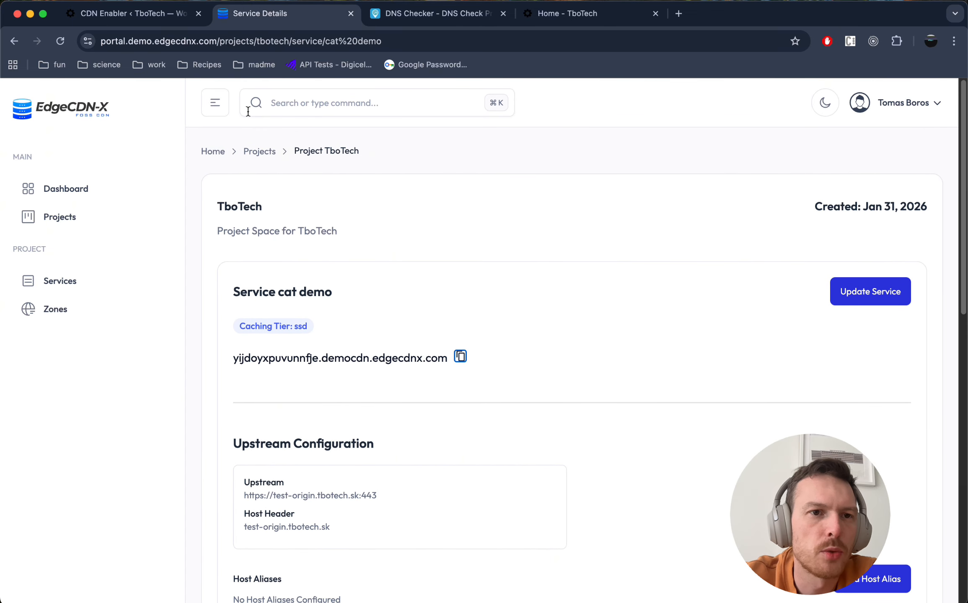
drag(218, 41, 98, 40)
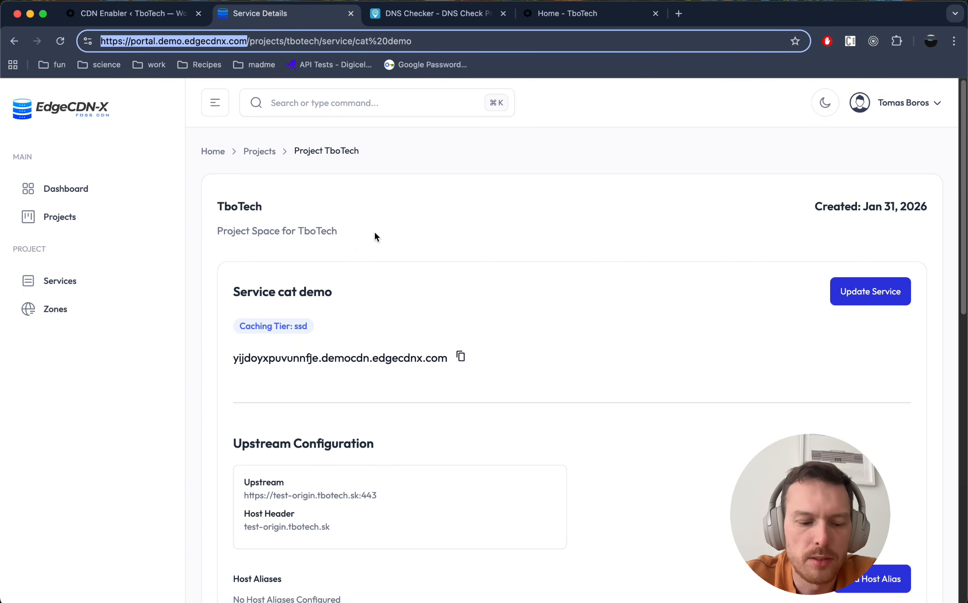